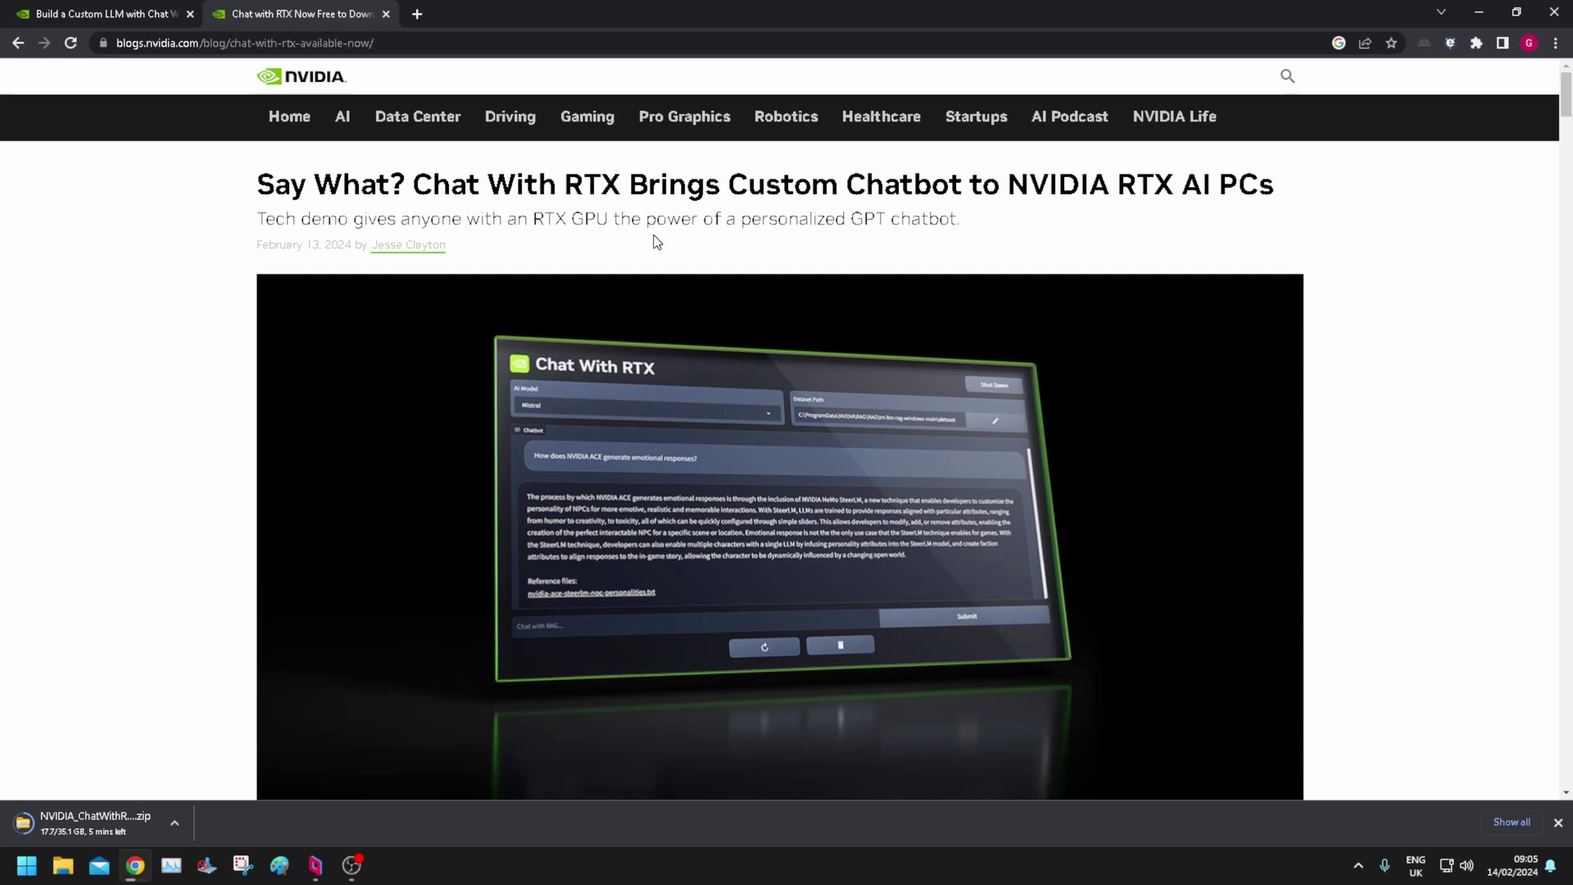
Read the Chat with RTX article's introduction and its GPU and video memory requirements.
{"action": "scroll", "coordinate": [983, 233], "scroll_direction": "down", "scroll_amount": 2}
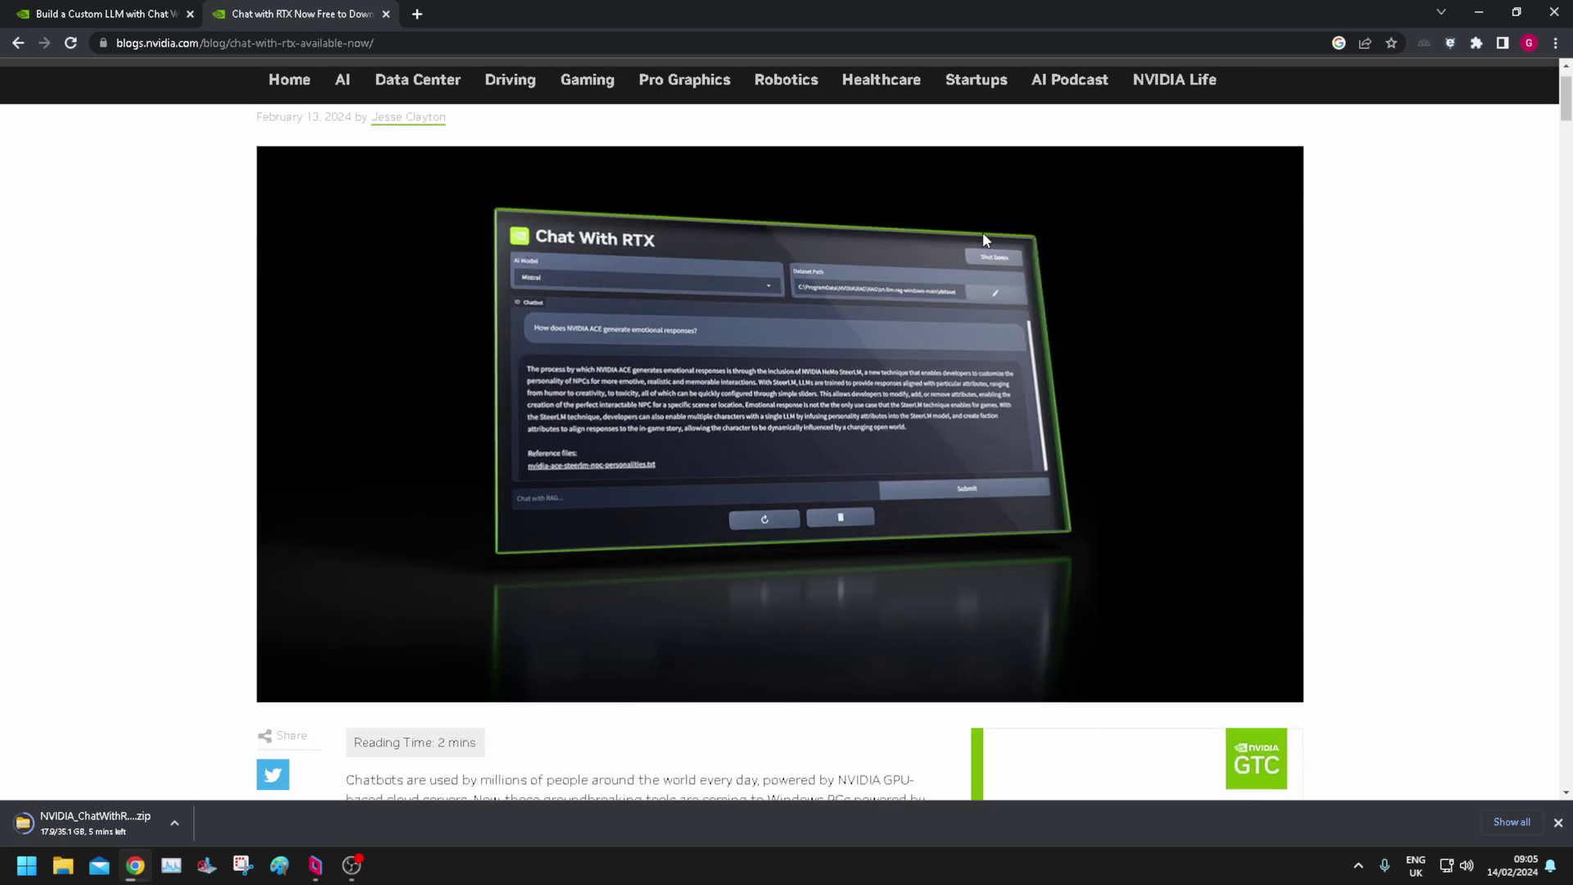
{"action": "scroll", "coordinate": [176, 201], "scroll_direction": "up", "scroll_amount": 2}
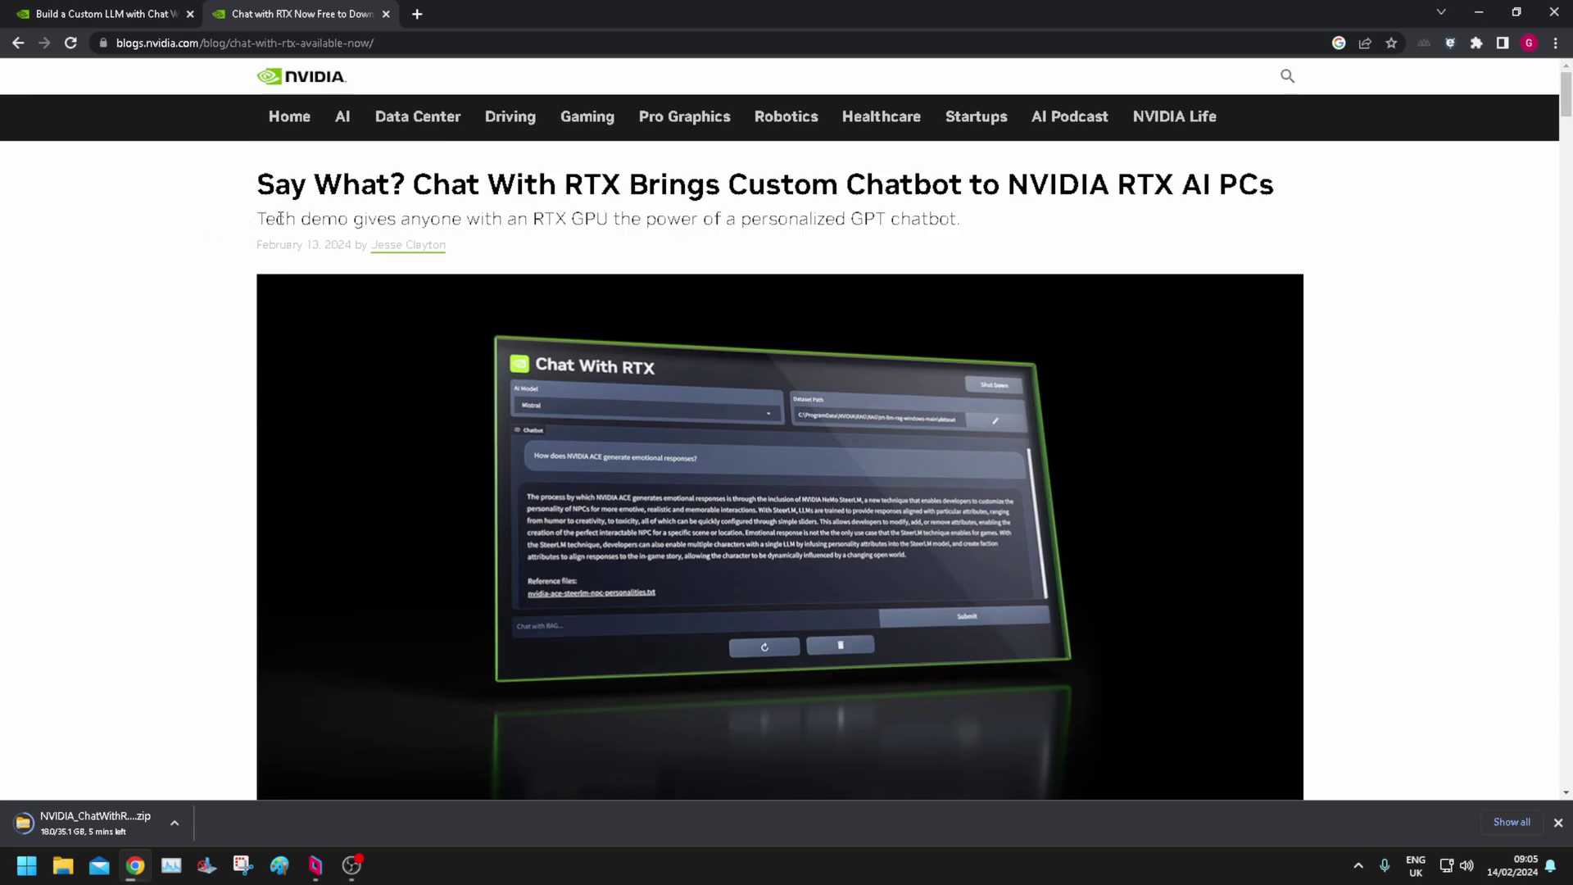
{"action": "scroll", "coordinate": [383, 271], "scroll_direction": "down", "scroll_amount": 2}
{"action": "scroll", "coordinate": [383, 267], "scroll_direction": "down", "scroll_amount": 1}
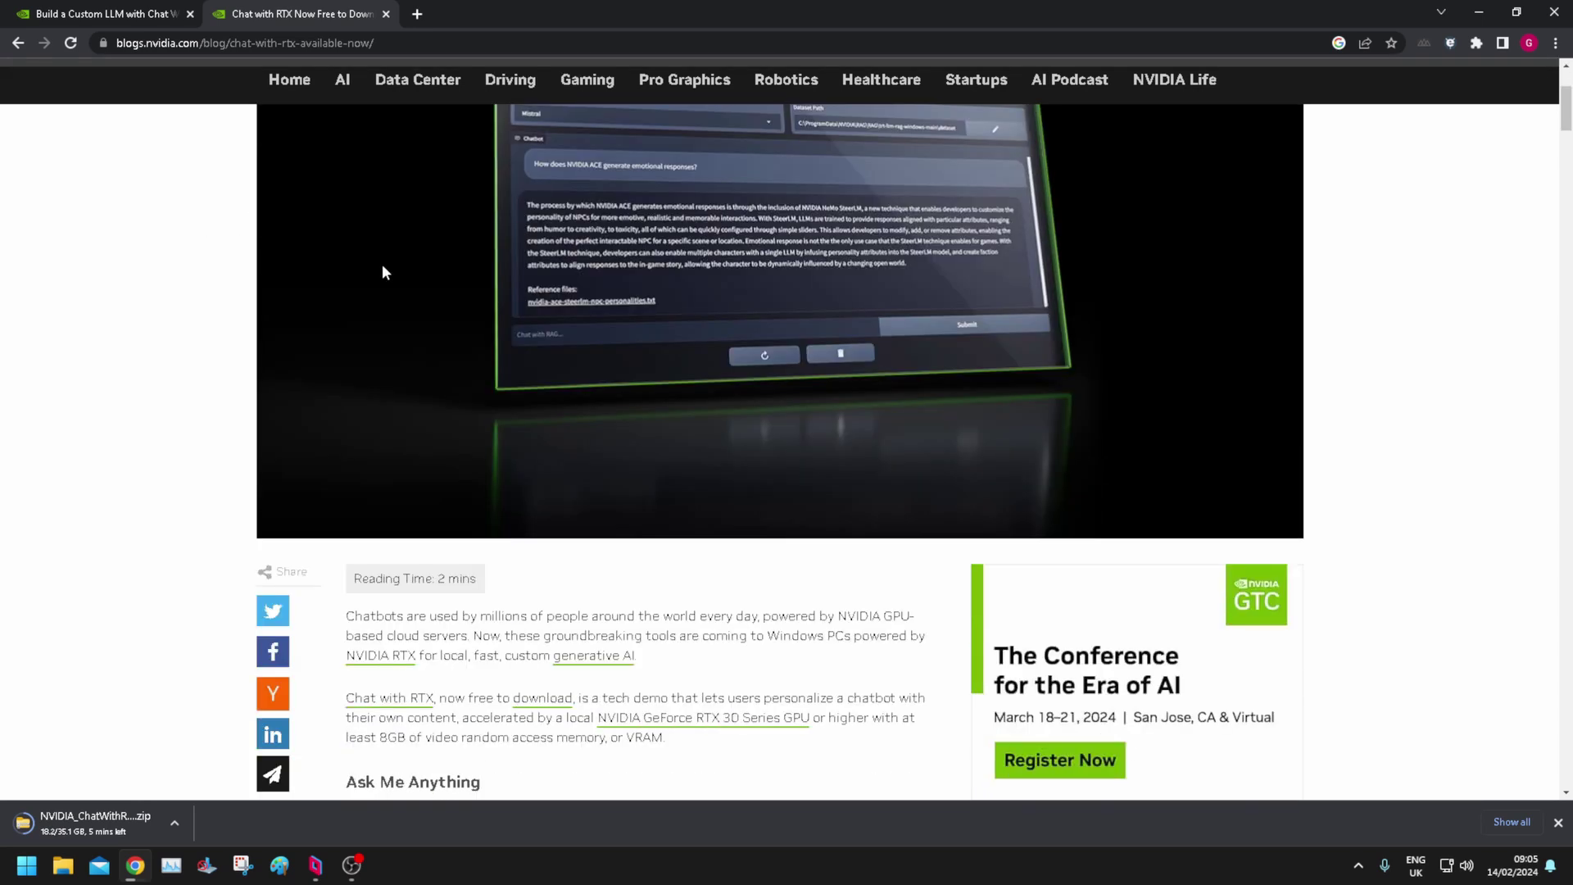
{"action": "scroll", "coordinate": [383, 266], "scroll_direction": "down", "scroll_amount": 2}
{"action": "scroll", "coordinate": [383, 270], "scroll_direction": "down", "scroll_amount": 2}
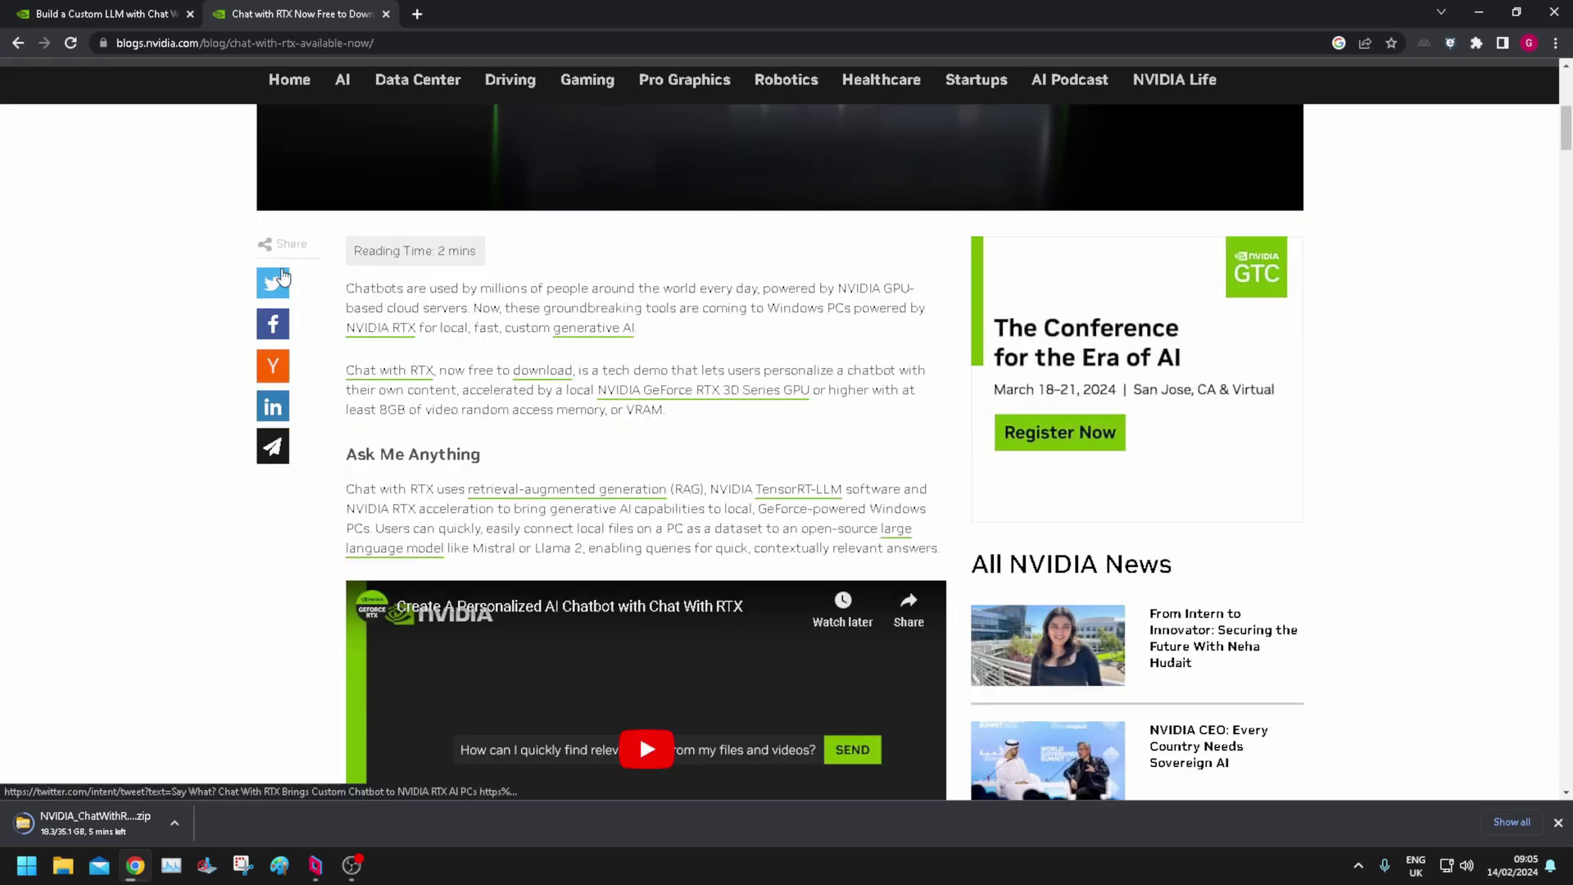
{"action": "scroll", "coordinate": [278, 283], "scroll_direction": "down", "scroll_amount": 1}
{"action": "scroll", "coordinate": [185, 332], "scroll_direction": "down", "scroll_amount": 1}
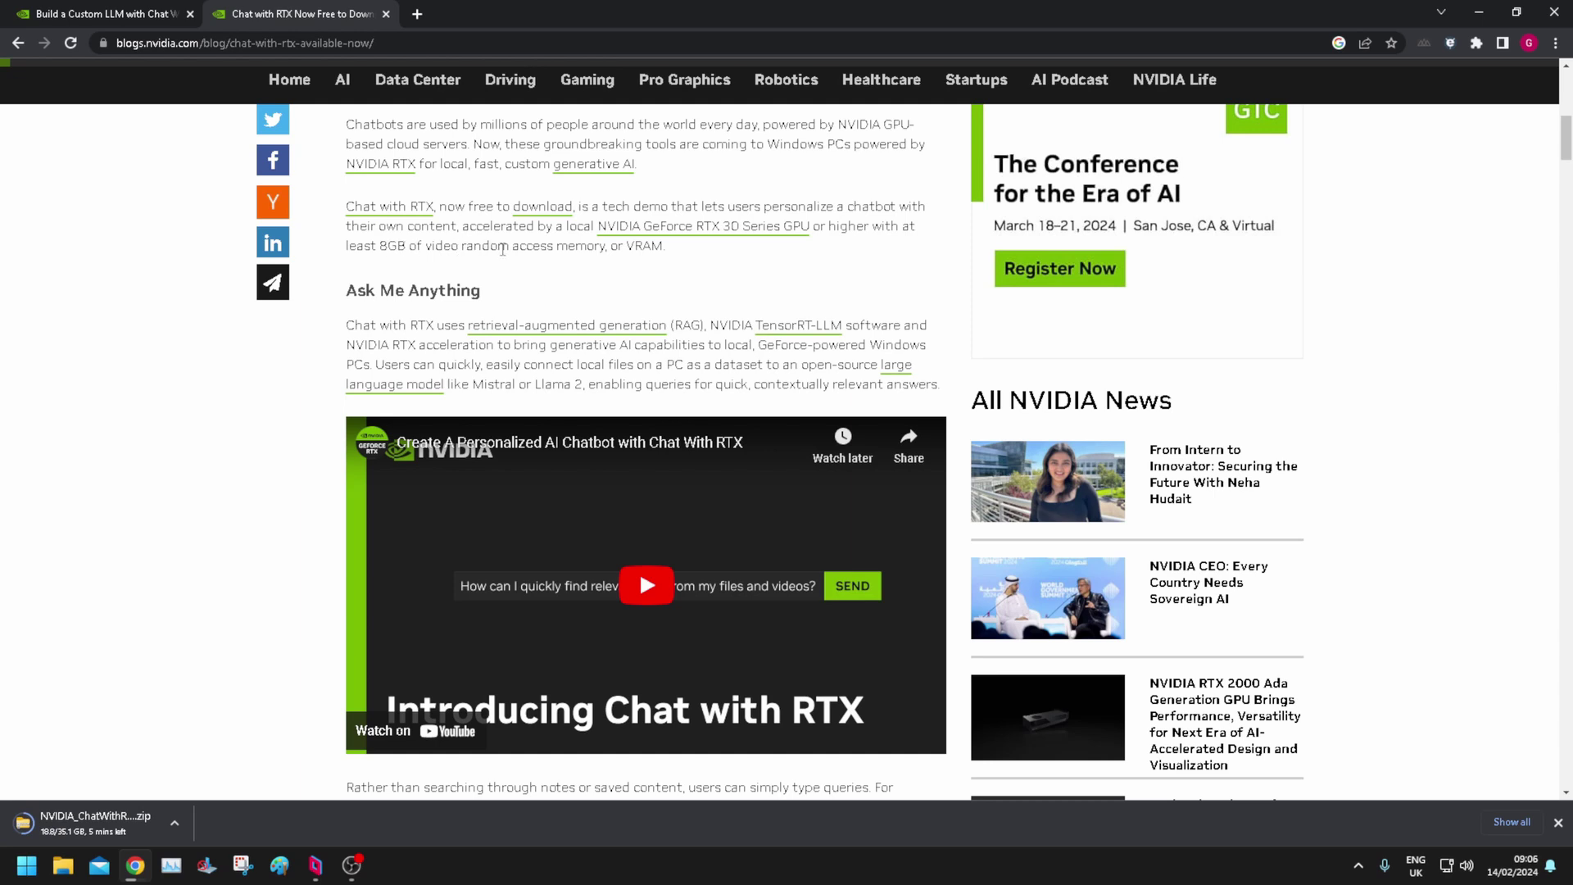
{"action": "left_click_drag", "start_coordinate": [662, 246], "coordinate": [381, 250]}
{"action": "left_click", "coordinate": [381, 249]}
{"action": "scroll", "coordinate": [386, 257], "scroll_direction": "down", "scroll_amount": 1}
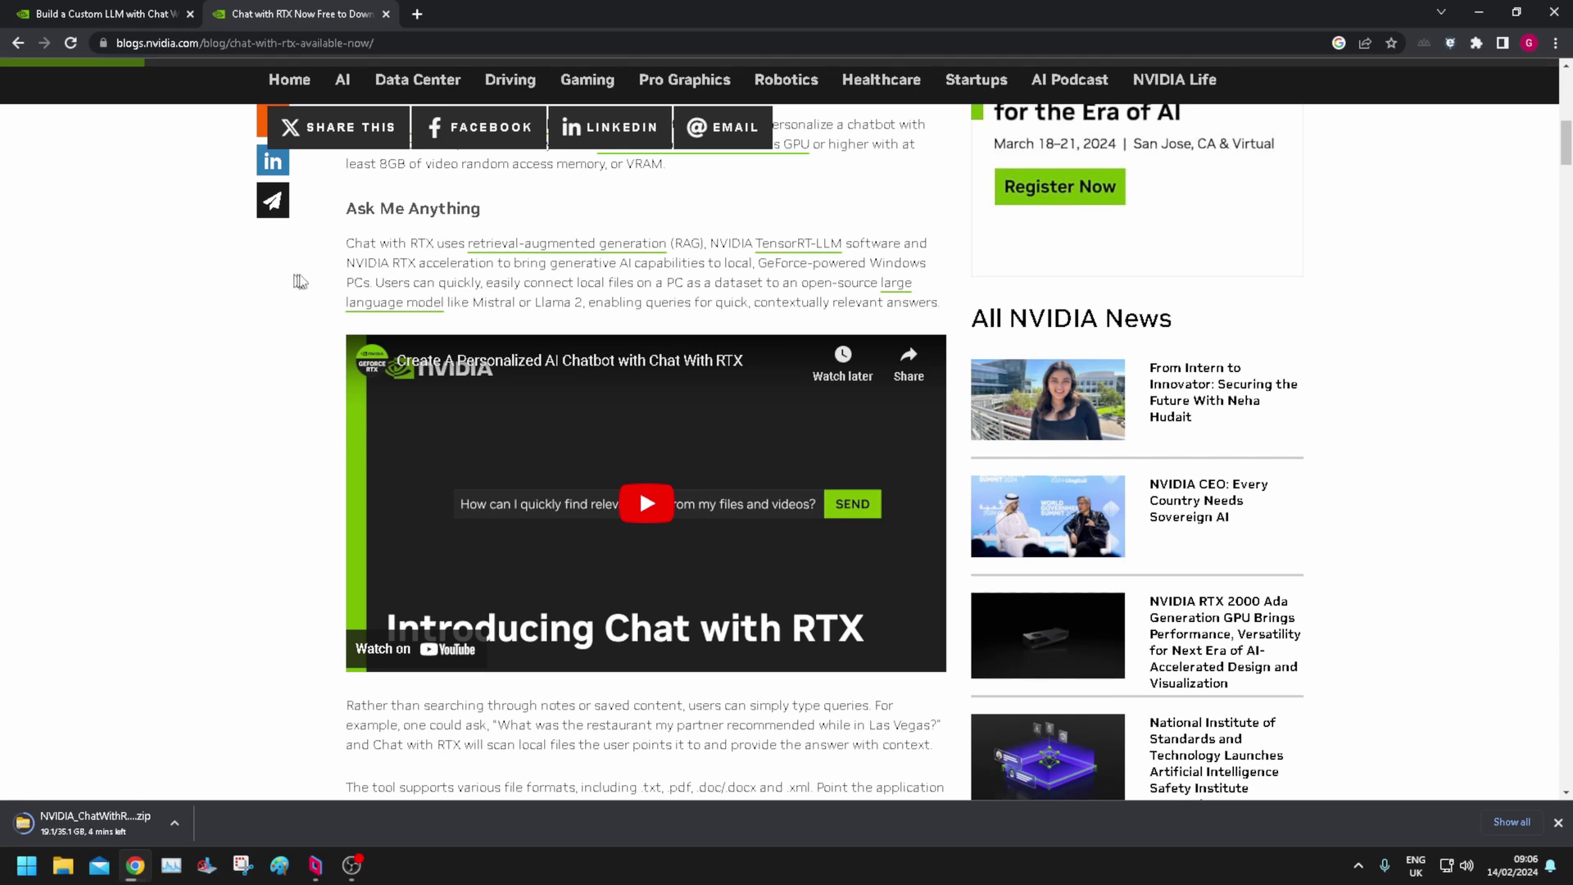
Examine the rest of the article for supported file formats, YouTube integration, local processing and Windows requirements.
{"action": "scroll", "coordinate": [191, 348], "scroll_direction": "down", "scroll_amount": 1}
{"action": "scroll", "coordinate": [191, 348], "scroll_direction": "down", "scroll_amount": 4}
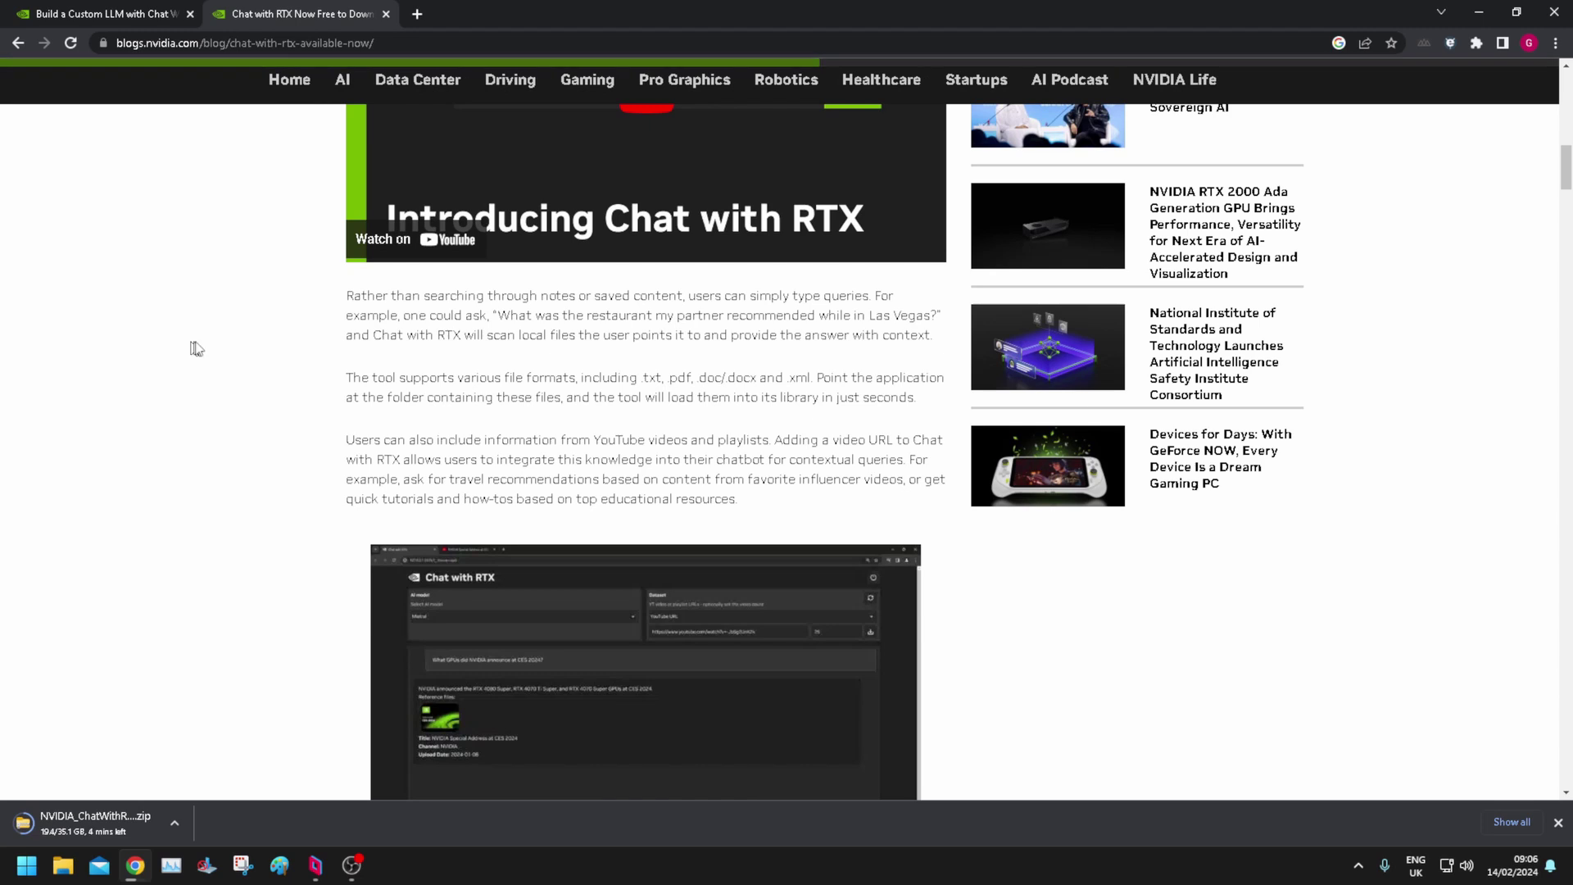
{"action": "scroll", "coordinate": [233, 389], "scroll_direction": "down", "scroll_amount": 1}
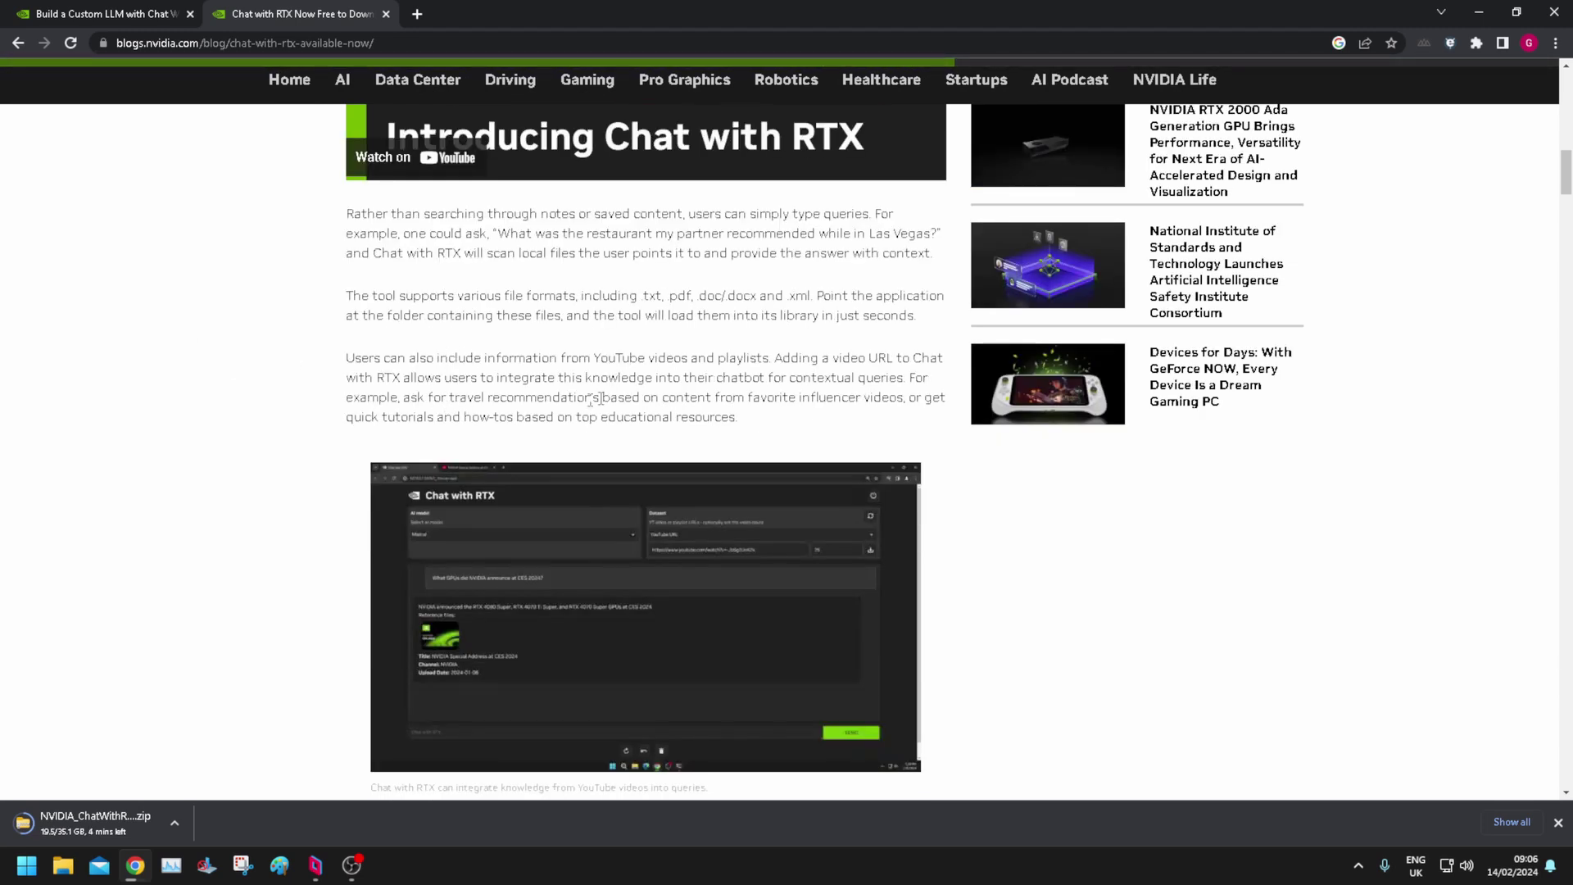
{"action": "left_click_drag", "start_coordinate": [413, 299], "coordinate": [902, 315]}
{"action": "left_click", "coordinate": [824, 310]}
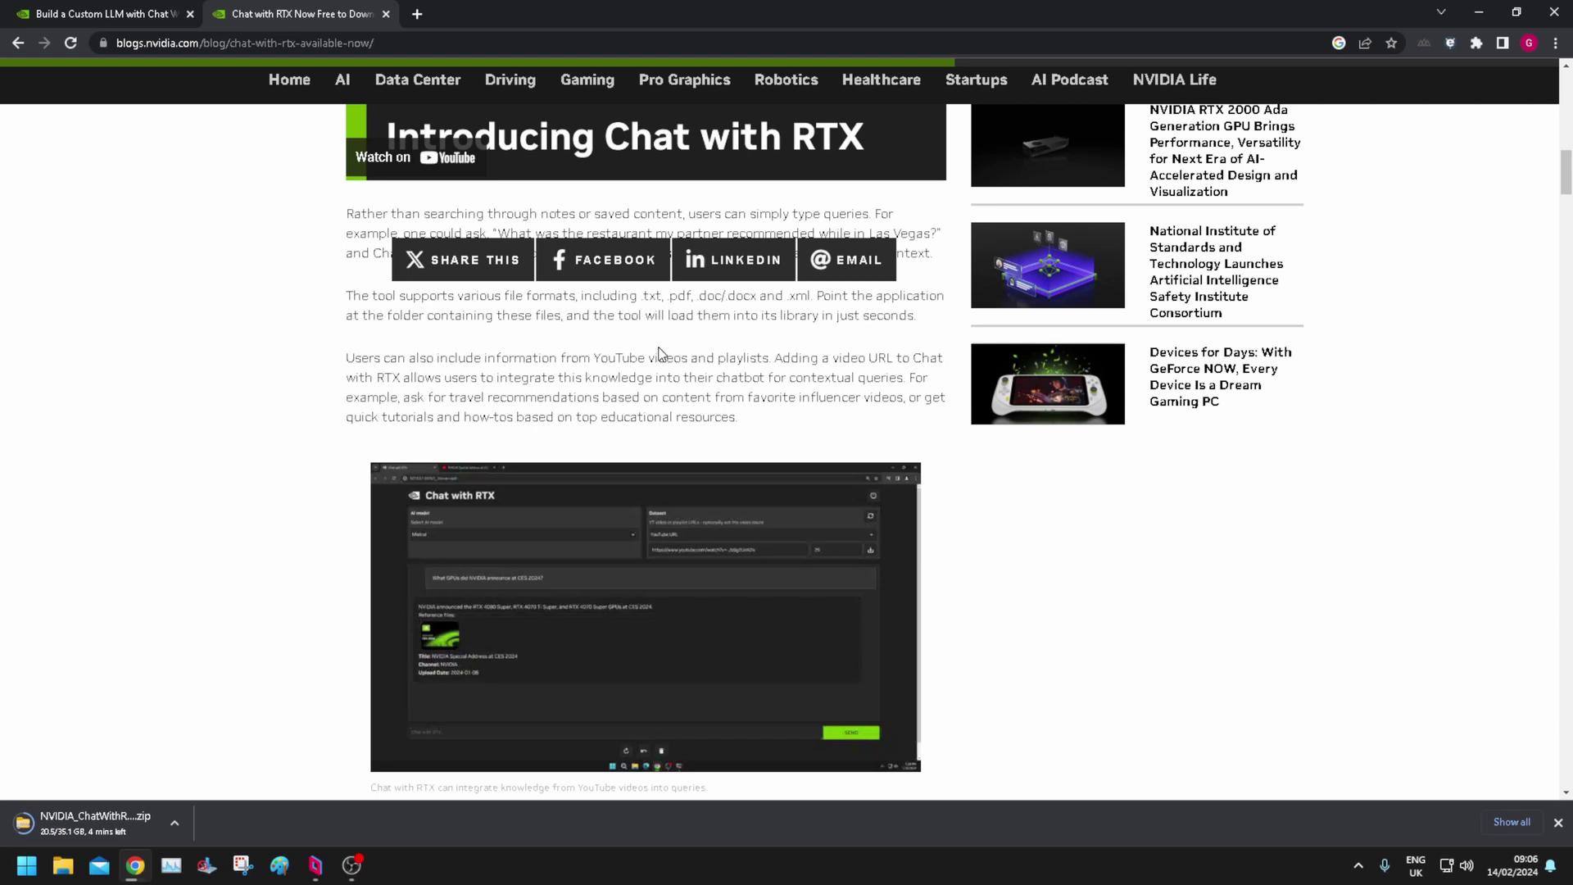
{"action": "scroll", "coordinate": [635, 353], "scroll_direction": "down", "scroll_amount": 1}
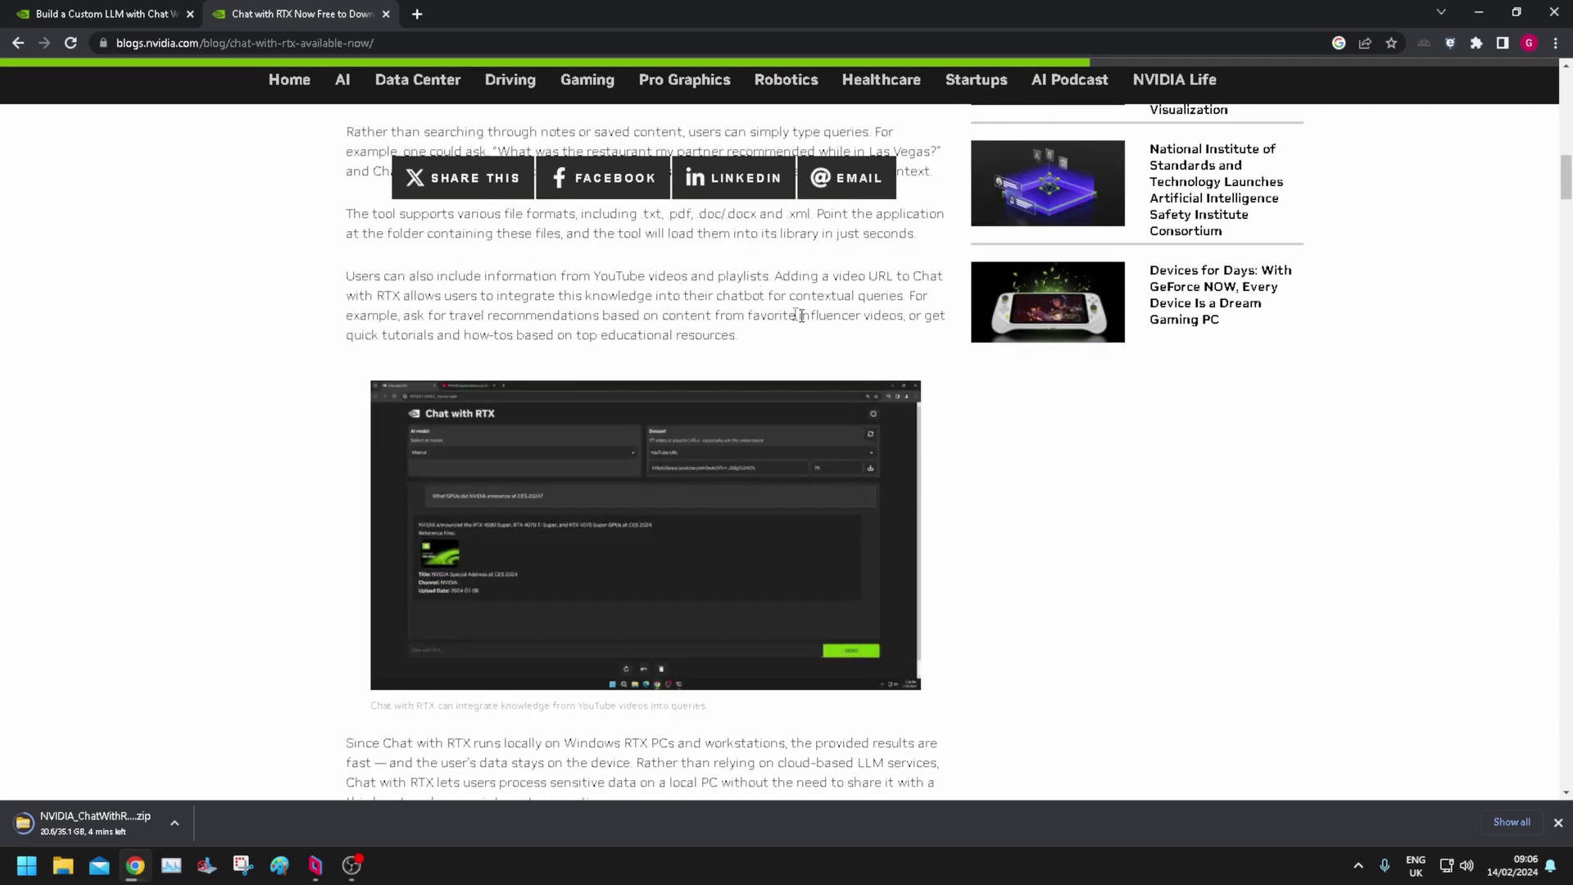
{"action": "scroll", "coordinate": [993, 446], "scroll_direction": "down", "scroll_amount": 3}
{"action": "scroll", "coordinate": [993, 445], "scroll_direction": "down", "scroll_amount": 1}
{"action": "scroll", "coordinate": [994, 446], "scroll_direction": "down", "scroll_amount": 3}
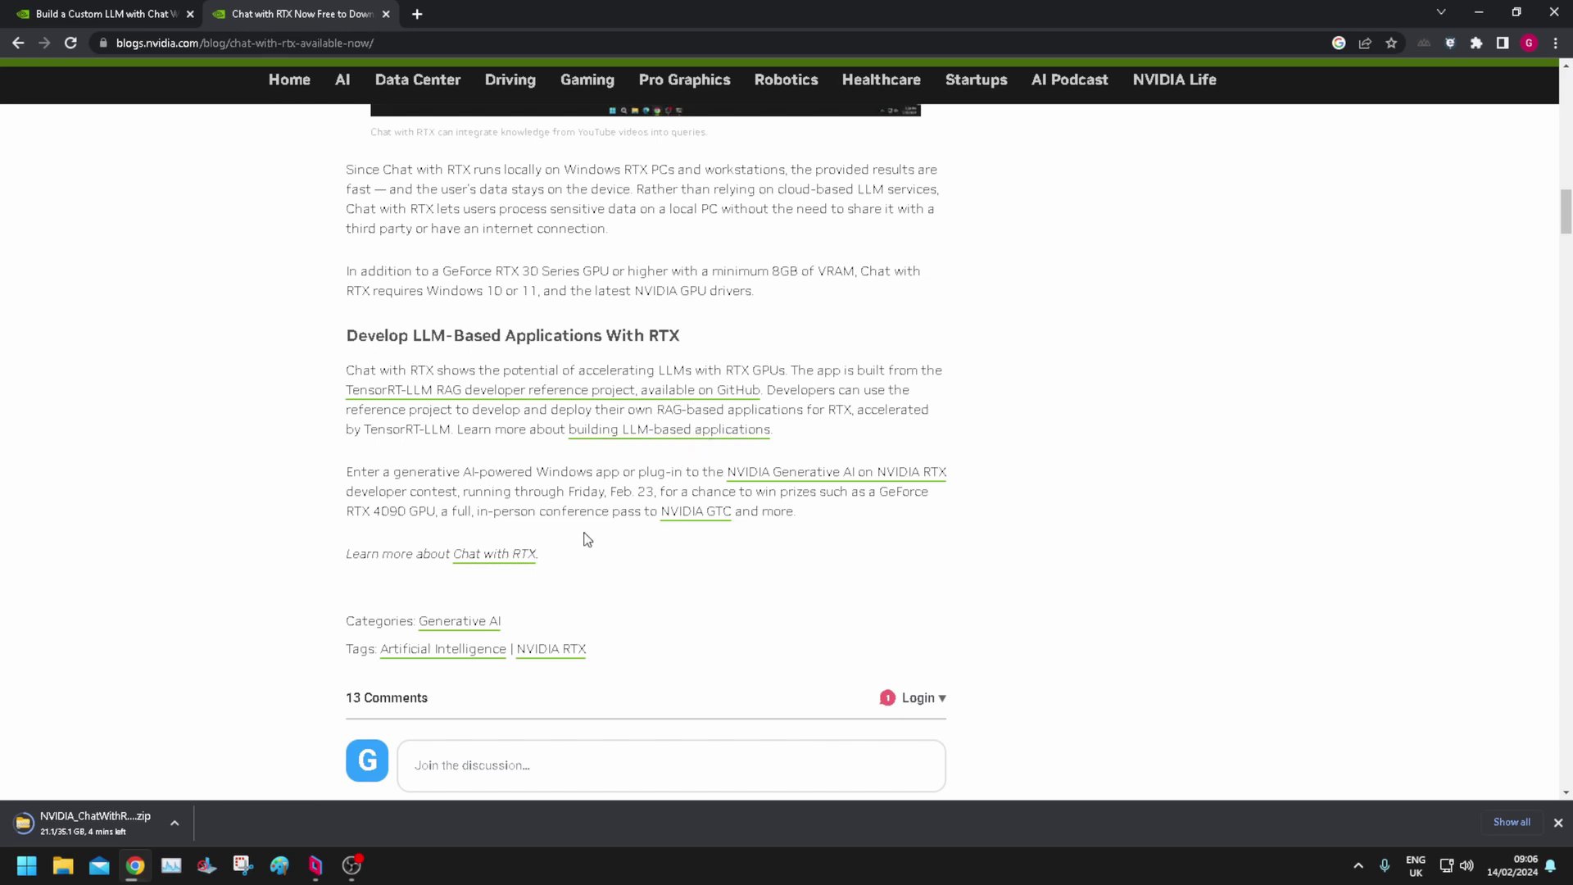
{"action": "scroll", "coordinate": [598, 561], "scroll_direction": "down", "scroll_amount": 1}
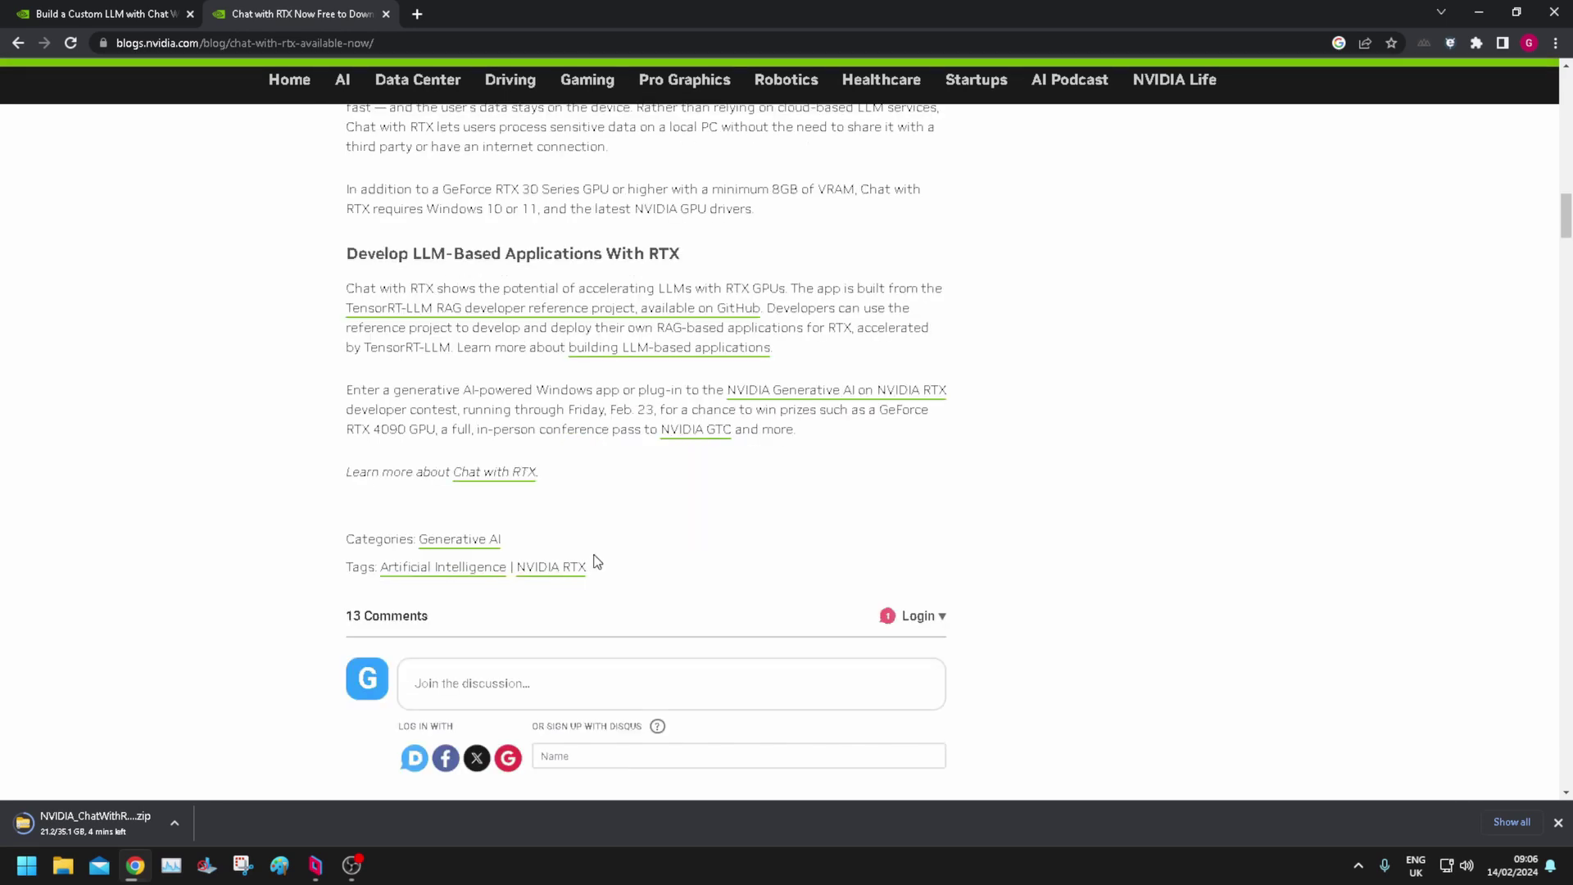
{"action": "scroll", "coordinate": [614, 533], "scroll_direction": "up", "scroll_amount": 1}
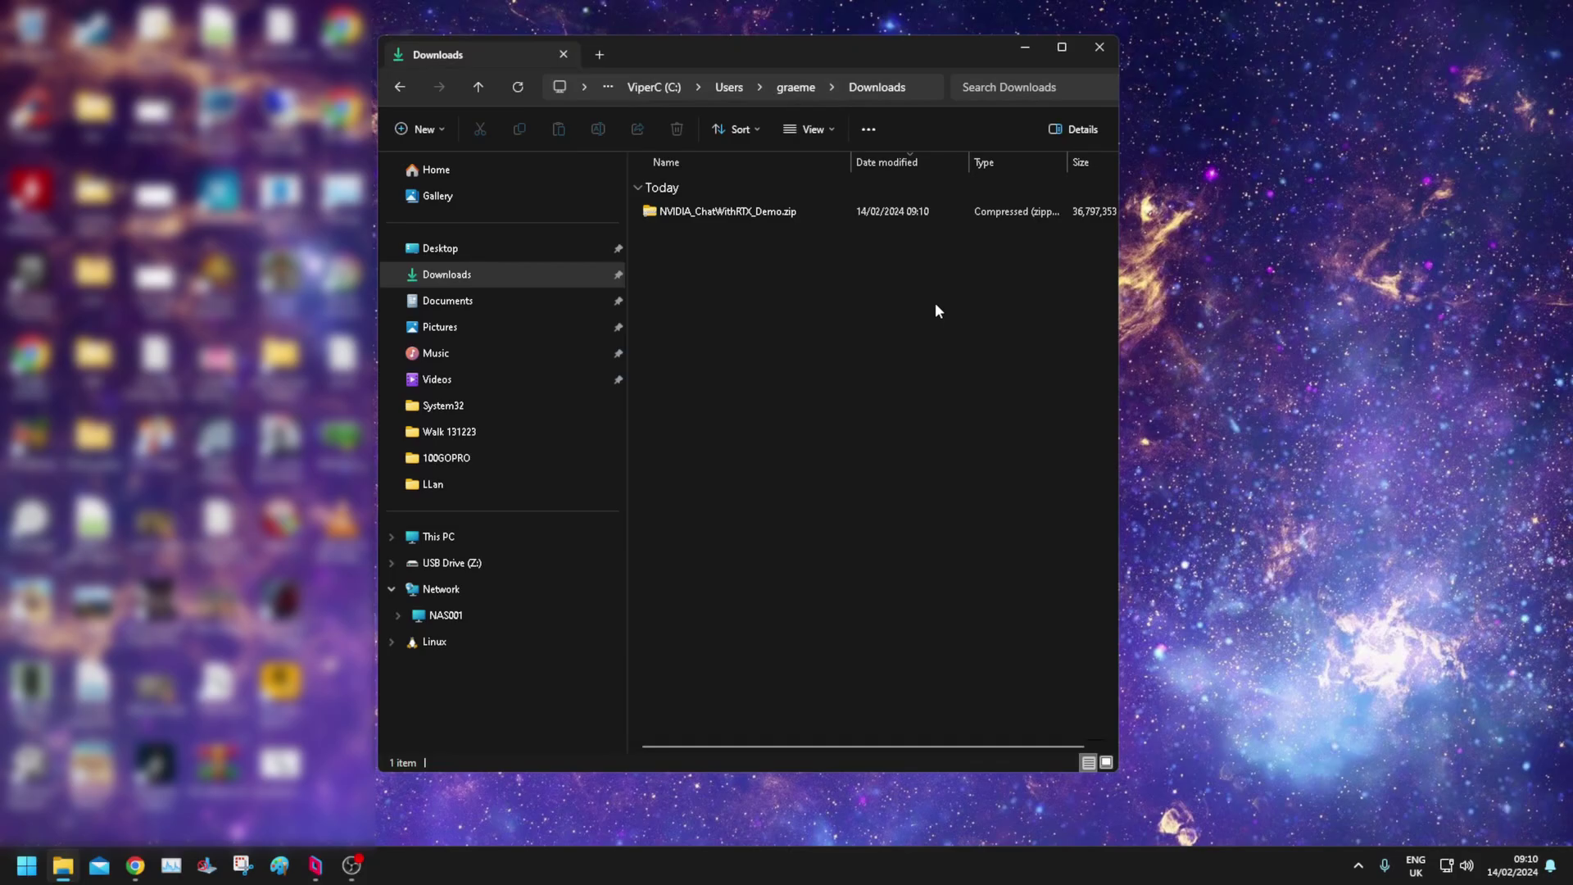
Extract NVIDIA_ChatWithRTX_Demo.zip to the desktop, keeping the option to show extracted files when complete.
{"action": "right_click", "coordinate": [705, 217]}
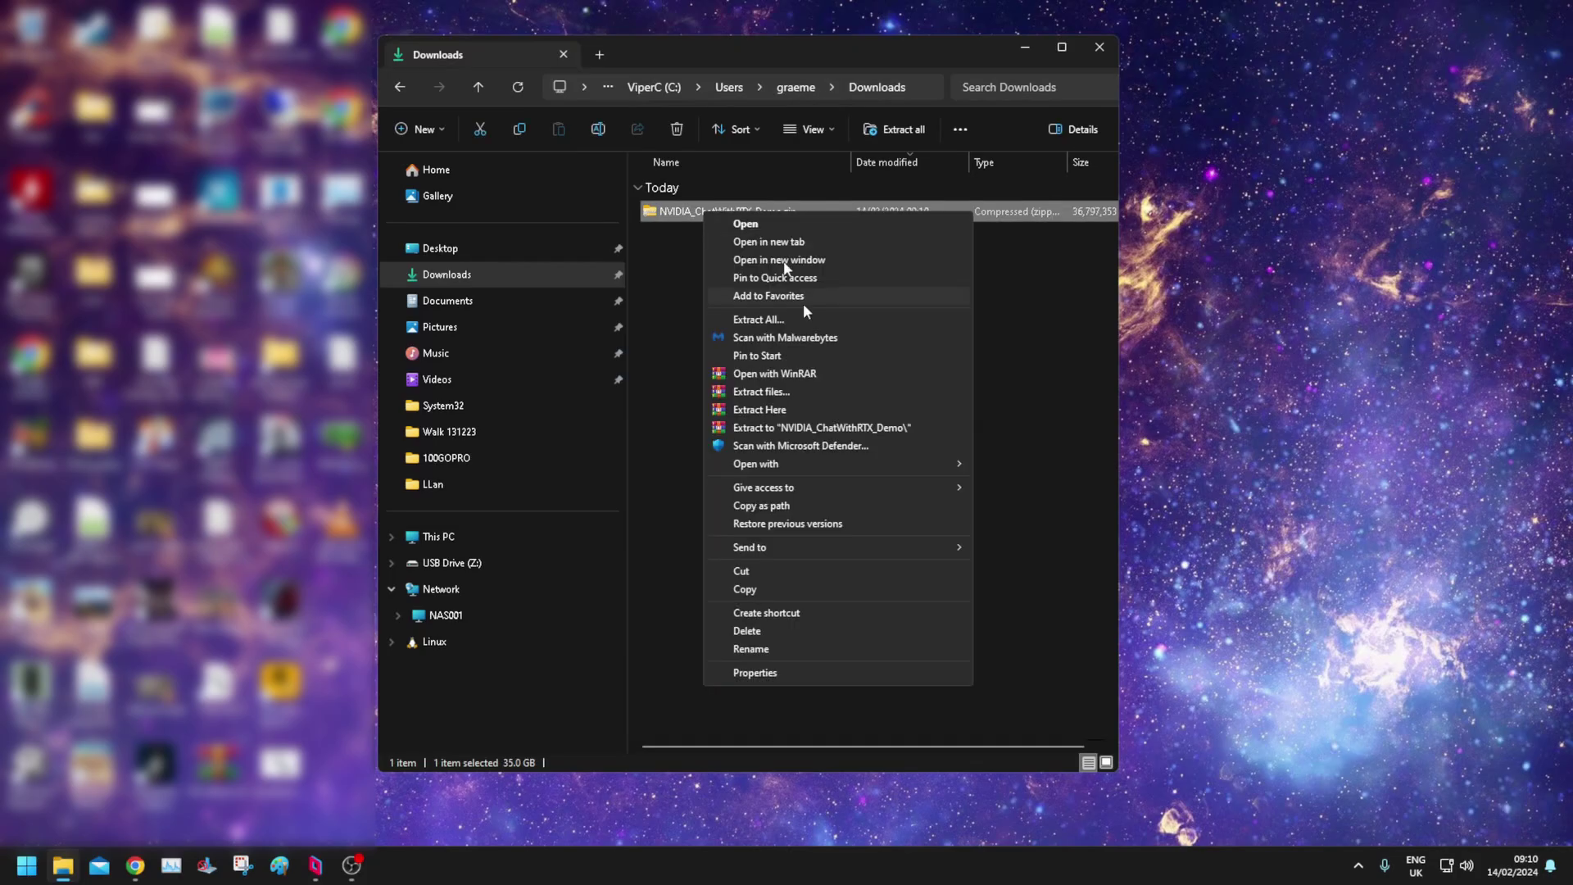
{"action": "left_click", "coordinate": [758, 321]}
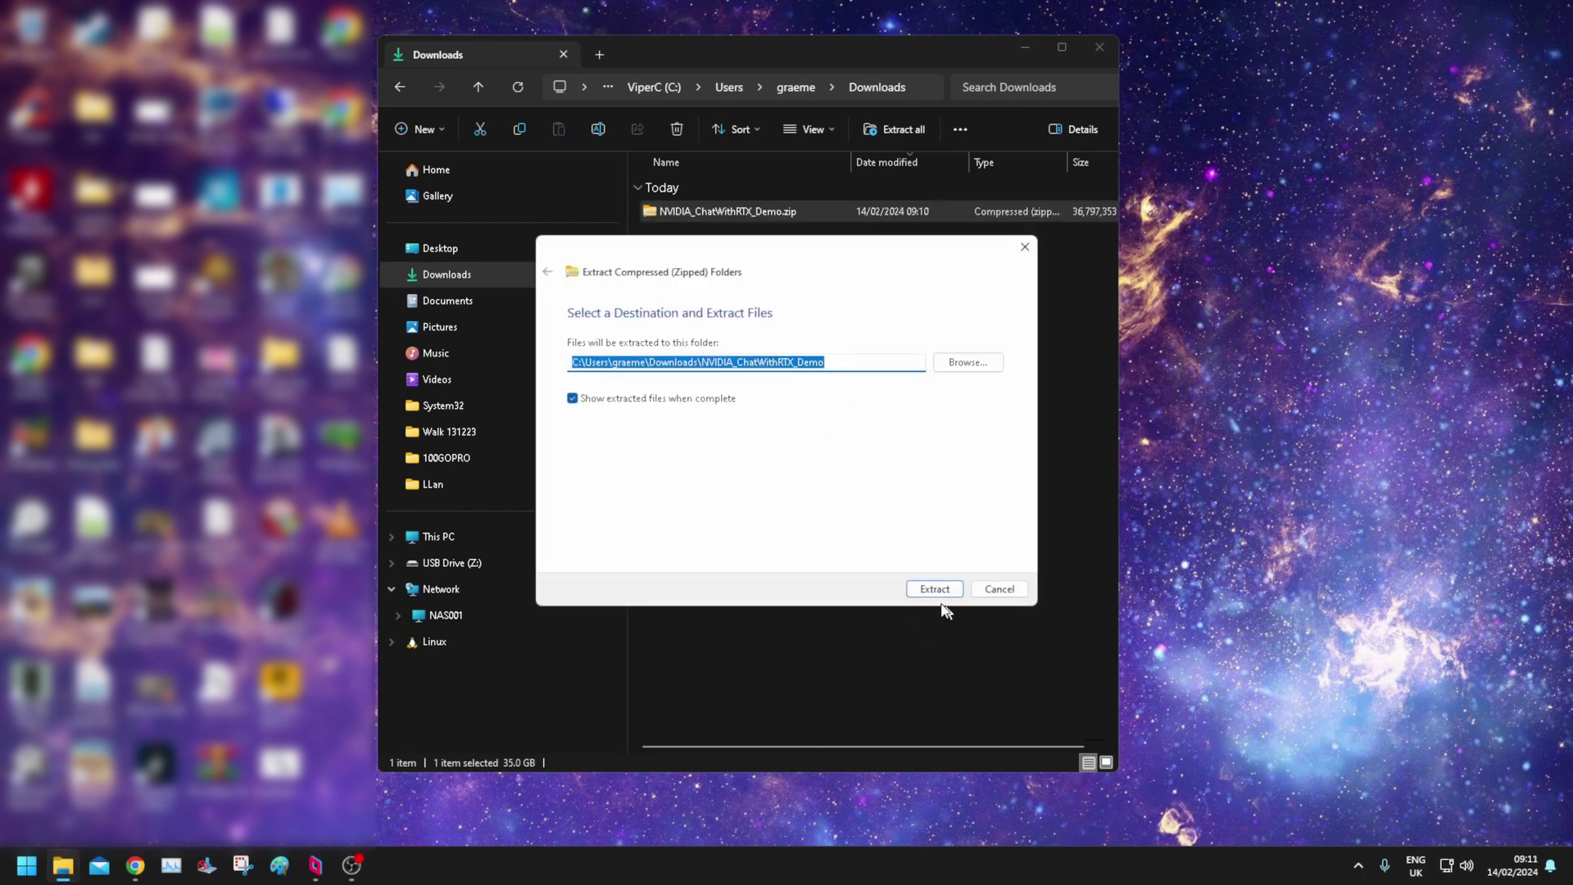
{"action": "left_click", "coordinate": [968, 362]}
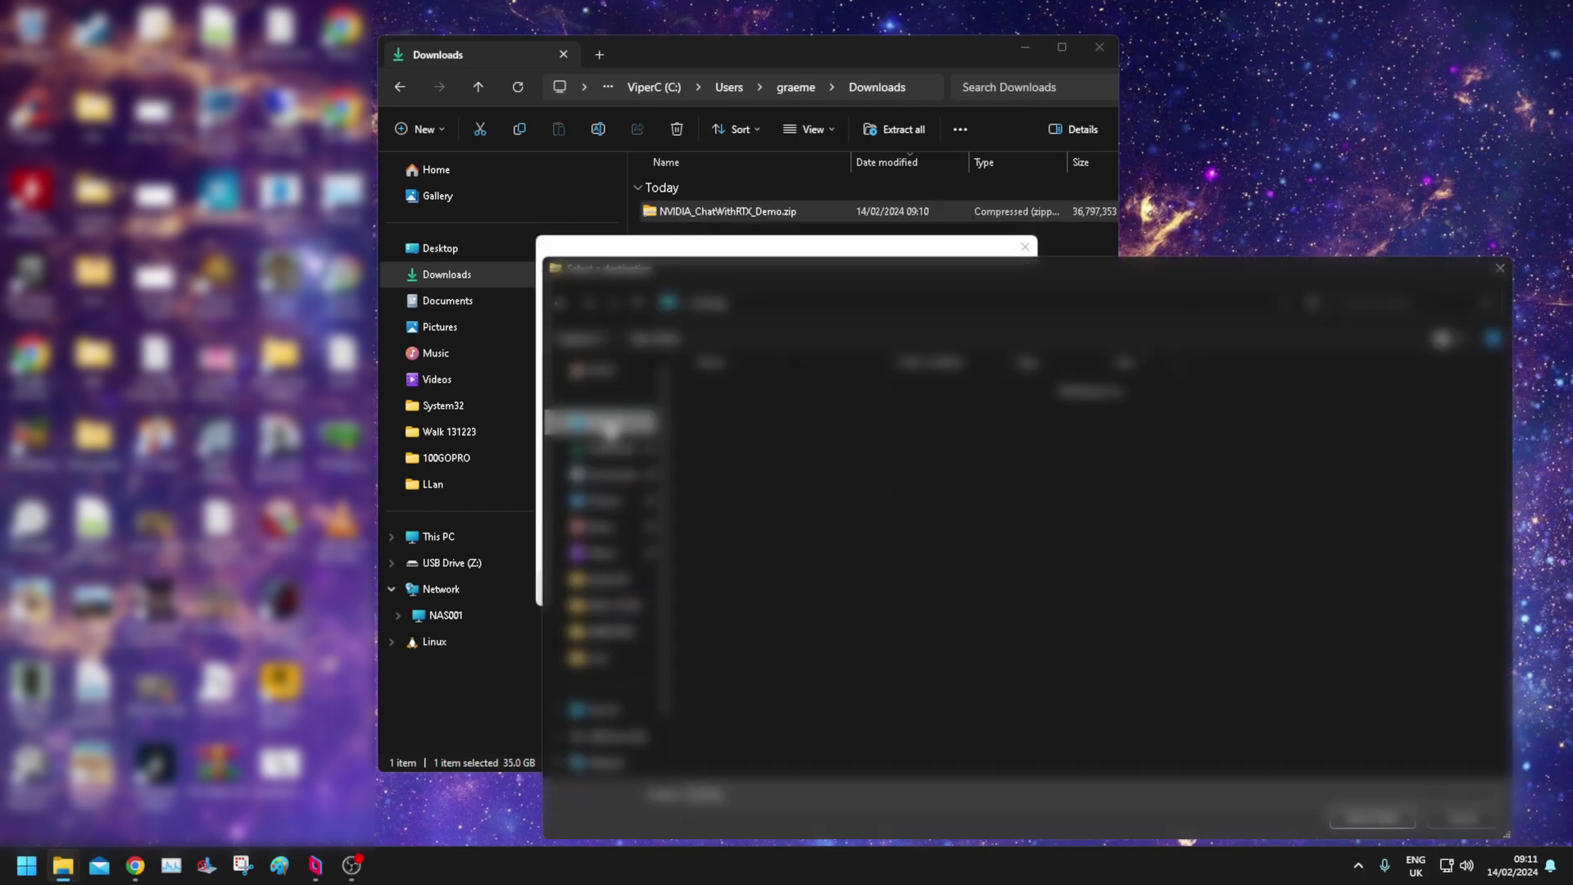
{"action": "left_click", "coordinate": [1372, 818]}
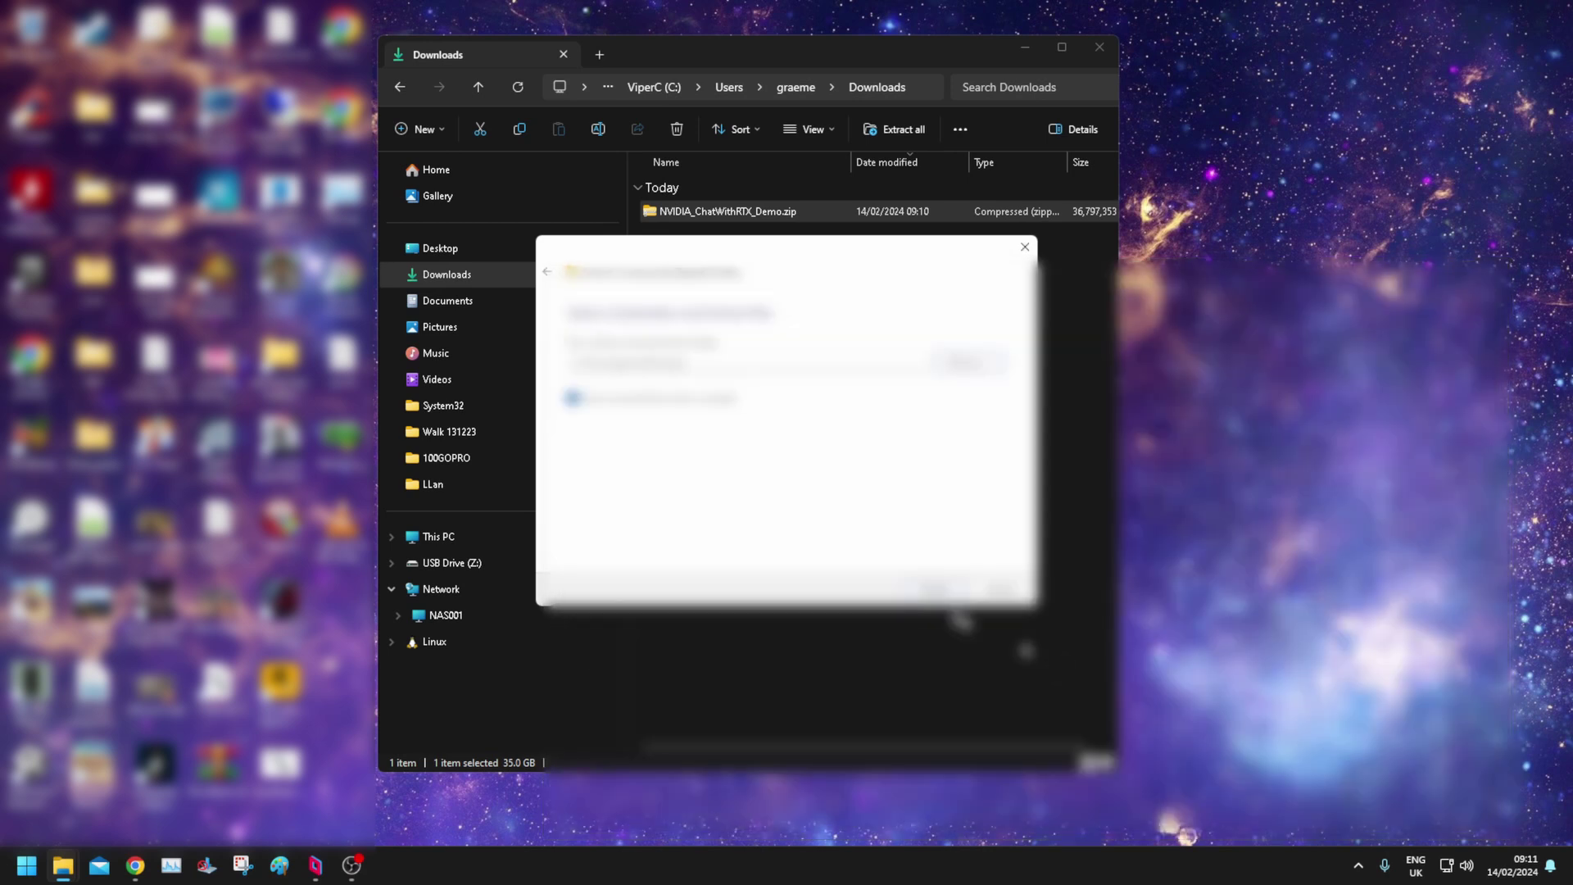
{"action": "left_click", "coordinate": [935, 589]}
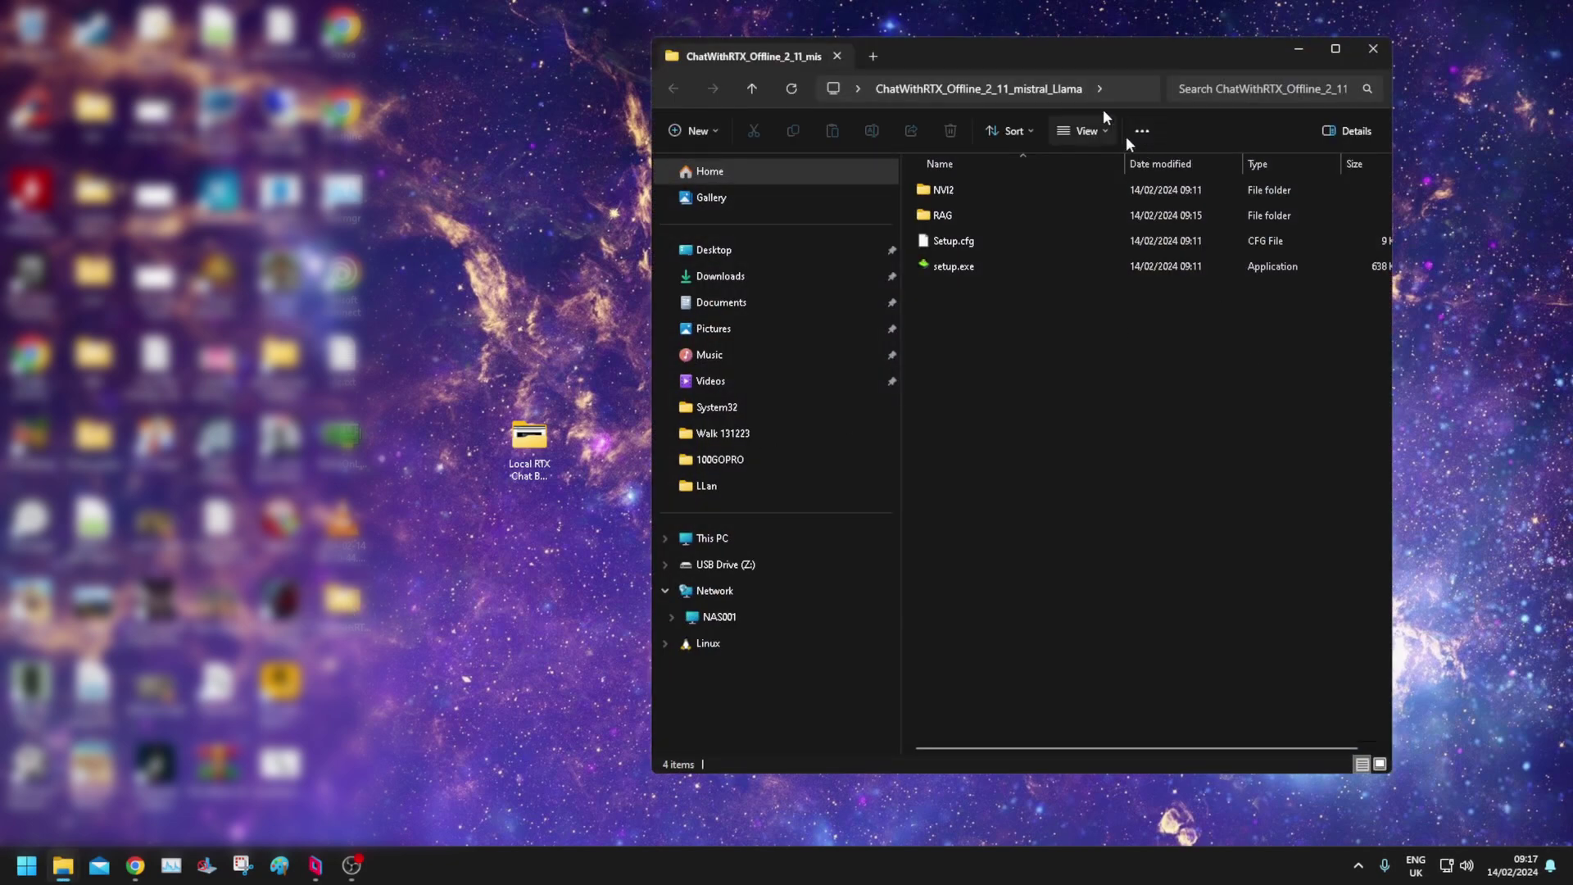
Start the Chat with RTX installer from setup.exe, close the folder window and accept the NVIDIA license agreement.
{"action": "left_click_drag", "start_coordinate": [1089, 50], "coordinate": [926, 38]}
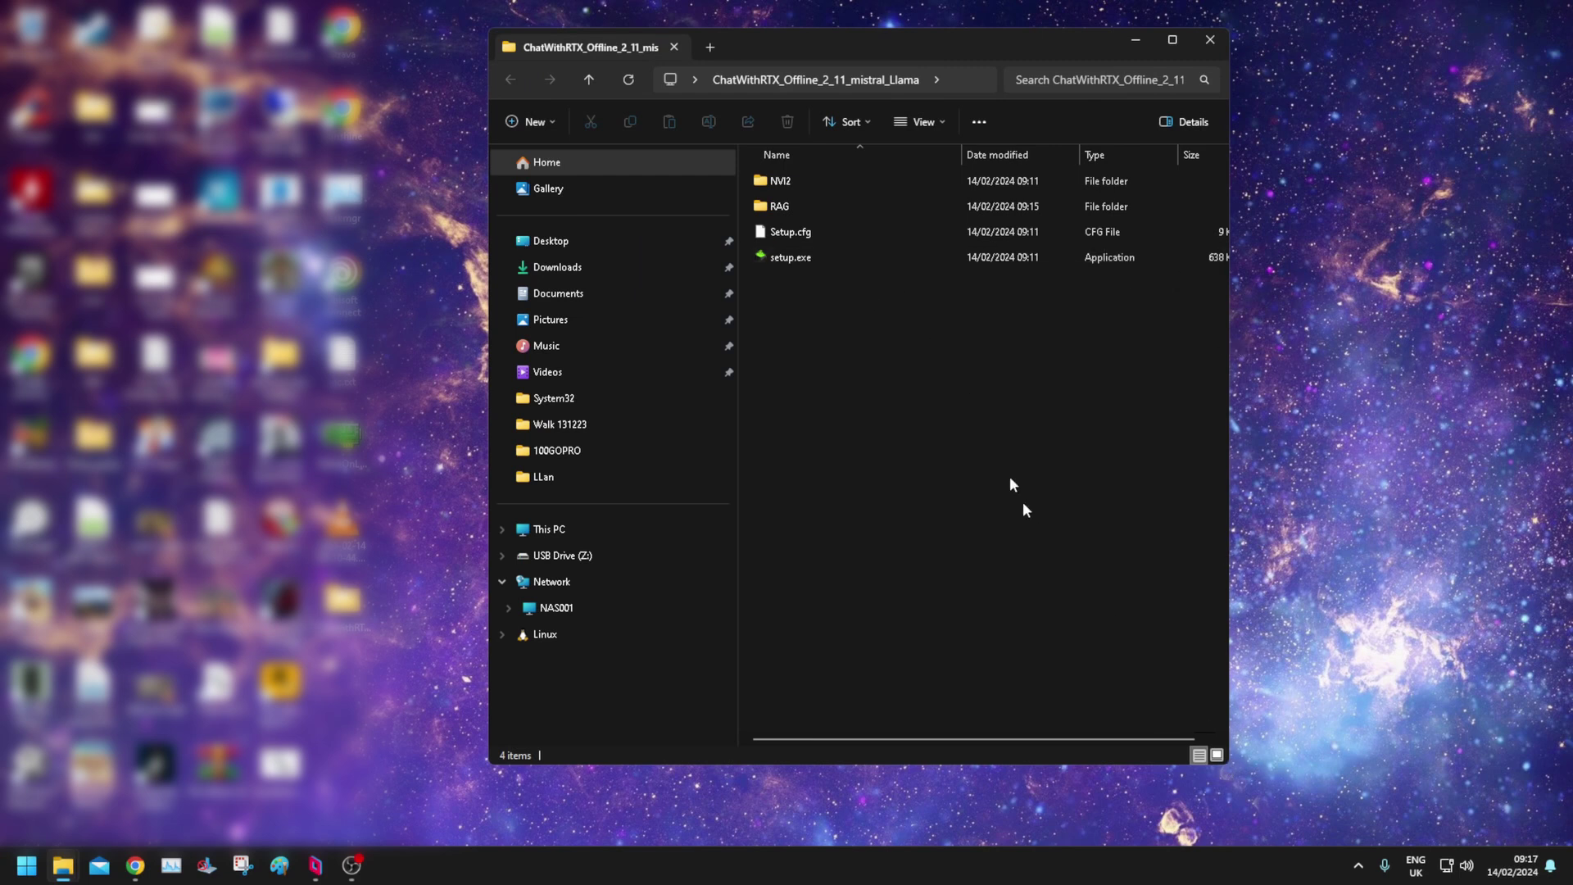
{"action": "double_click", "coordinate": [793, 259]}
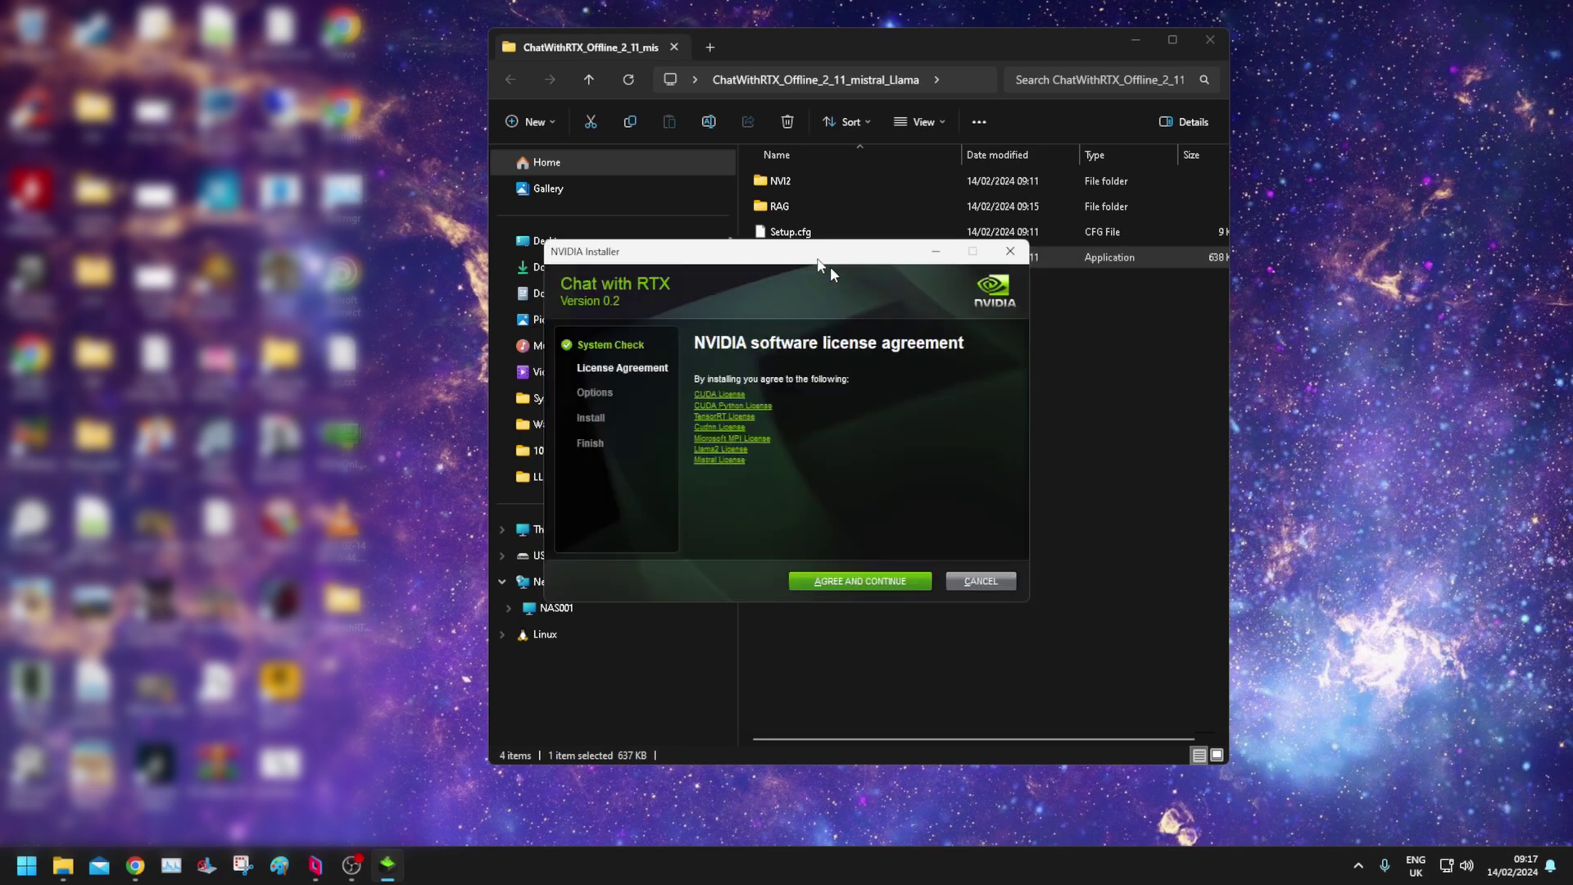
{"action": "left_click", "coordinate": [1211, 40]}
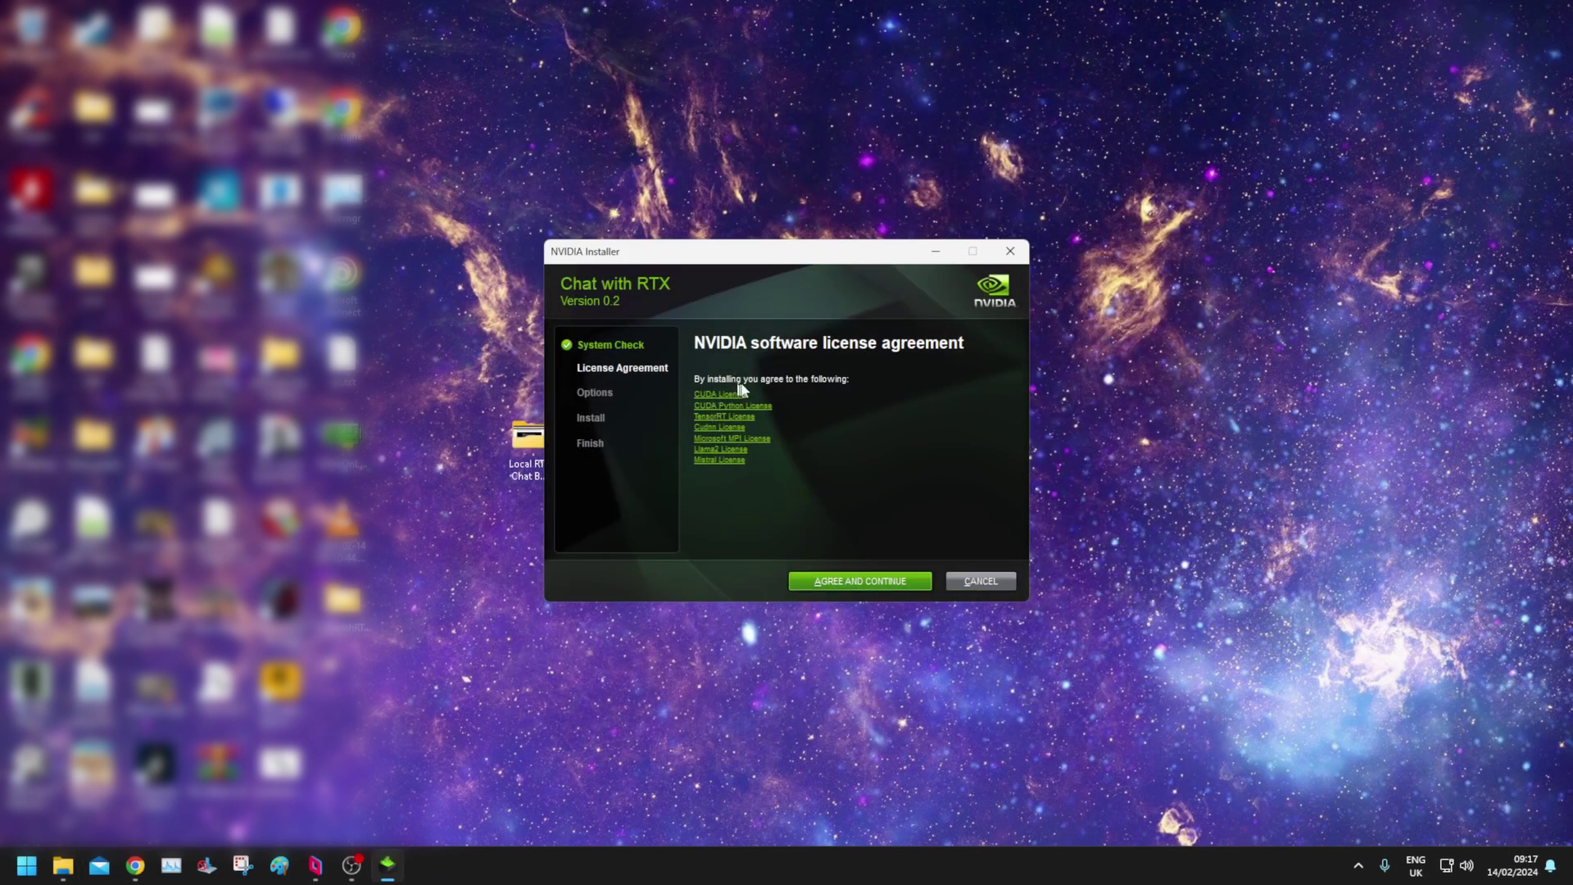
{"action": "left_click", "coordinate": [852, 581]}
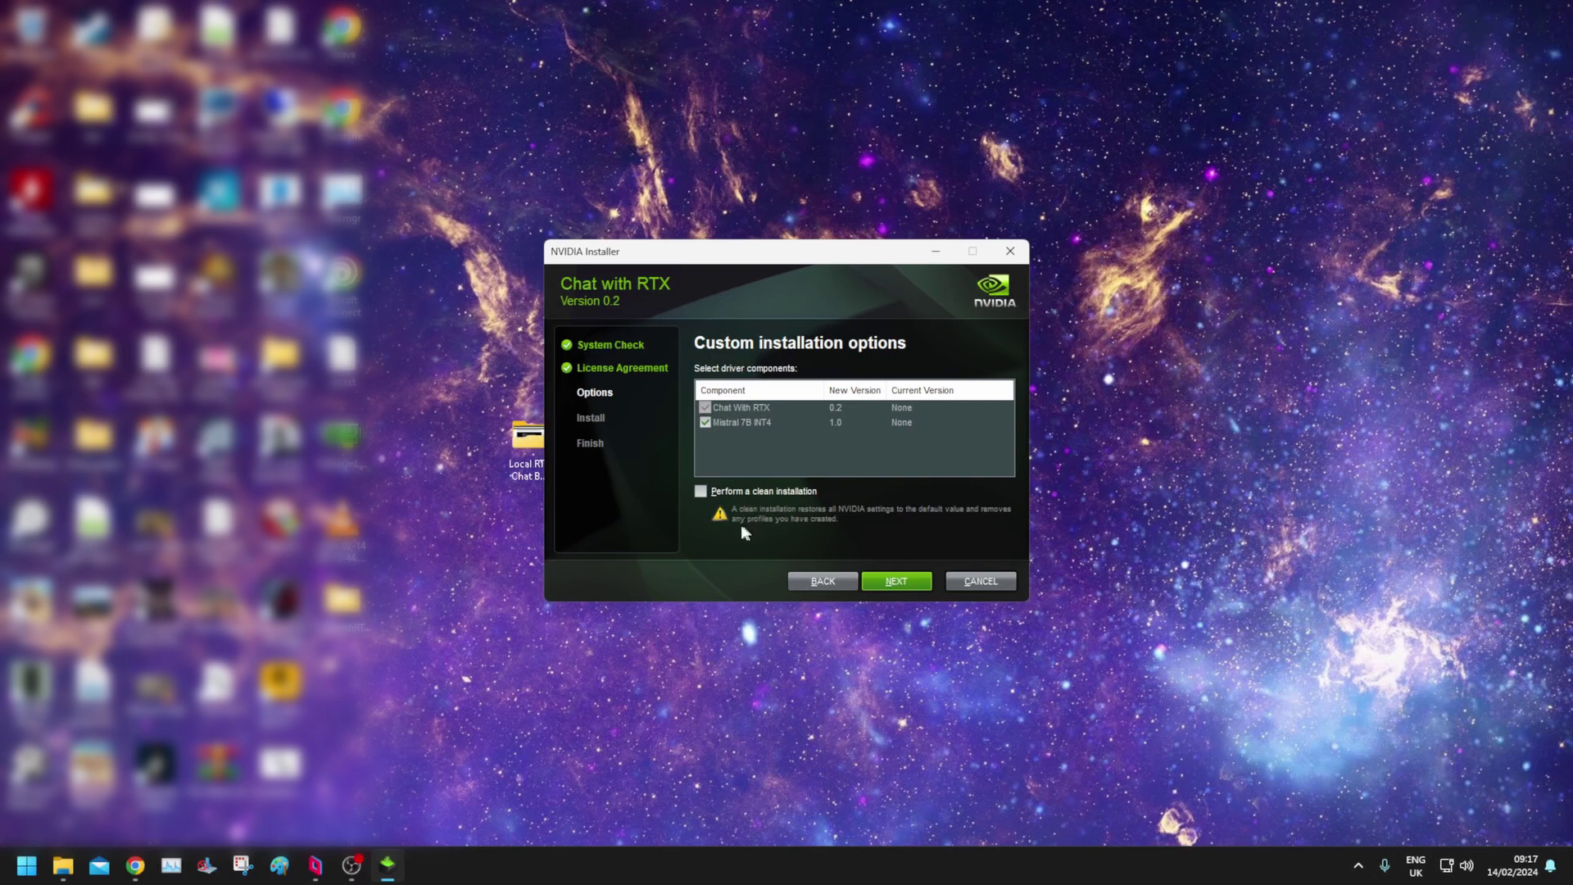
Install Chat with RTX and Mistral 7B INT4 in the default location with the clean installation option.
{"action": "left_click", "coordinate": [742, 490]}
{"action": "left_click", "coordinate": [907, 581]}
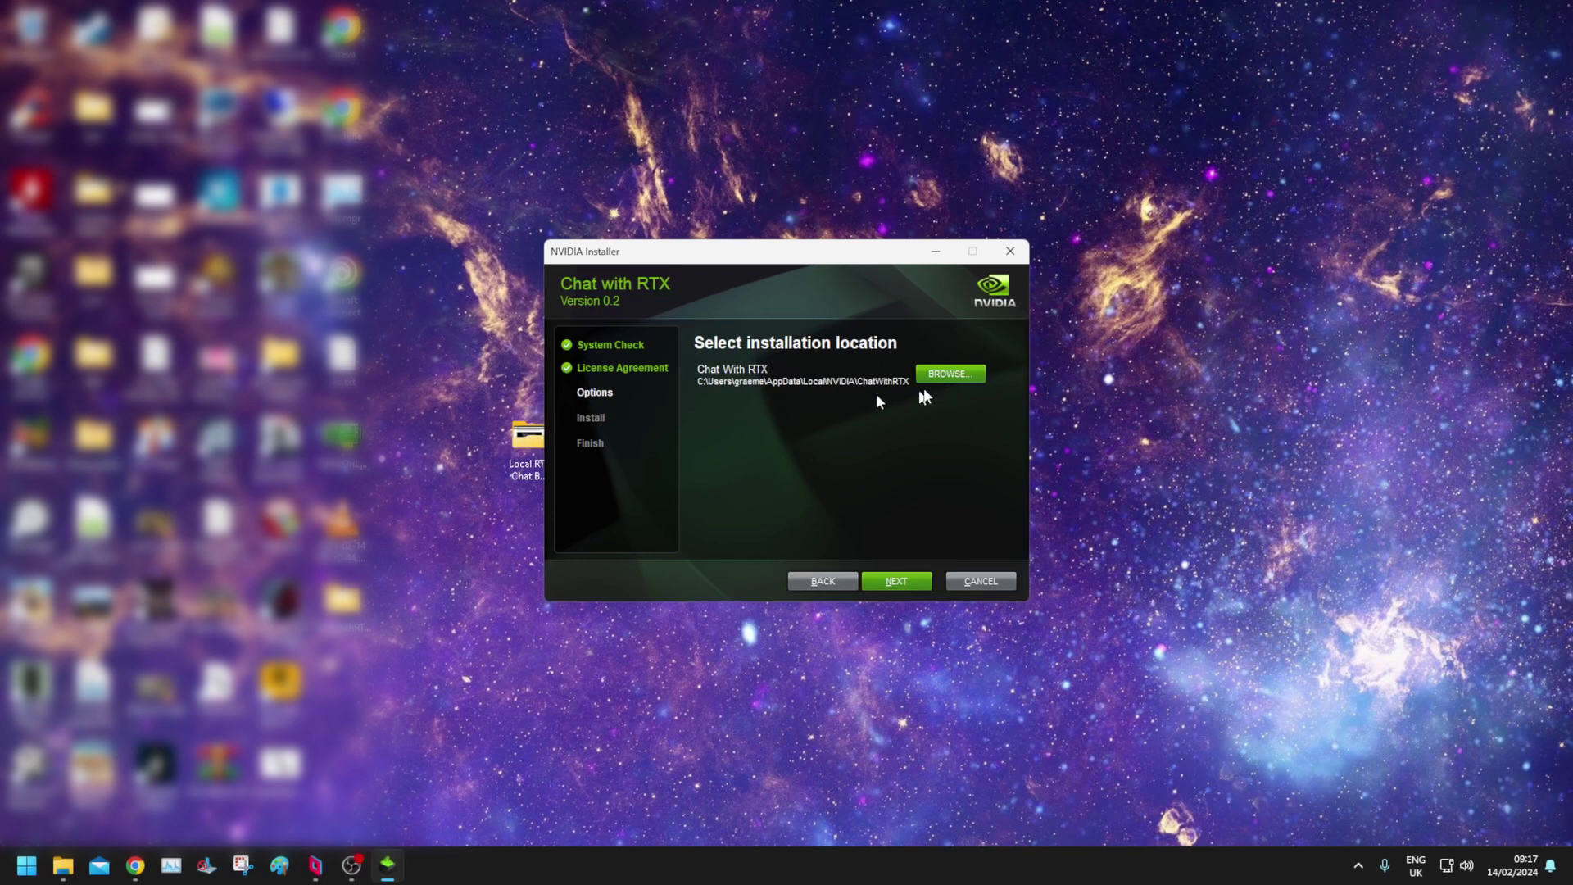
{"action": "left_click", "coordinate": [898, 581]}
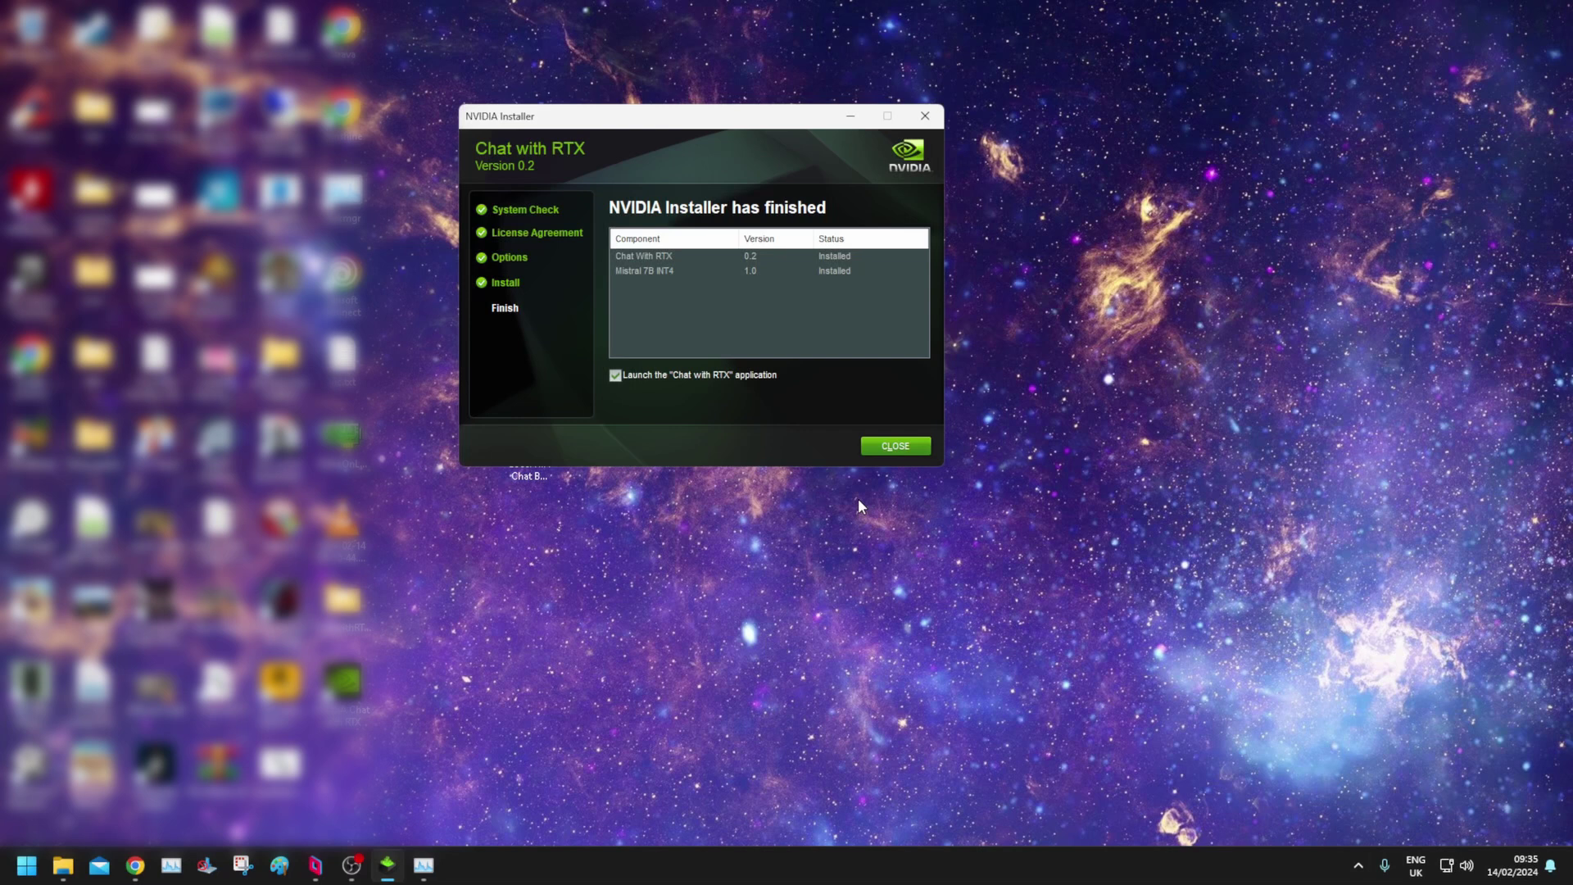
Finish the installer with the option to launch Chat with RTX and allow Python through Windows Firewall.
{"action": "left_click", "coordinate": [907, 453]}
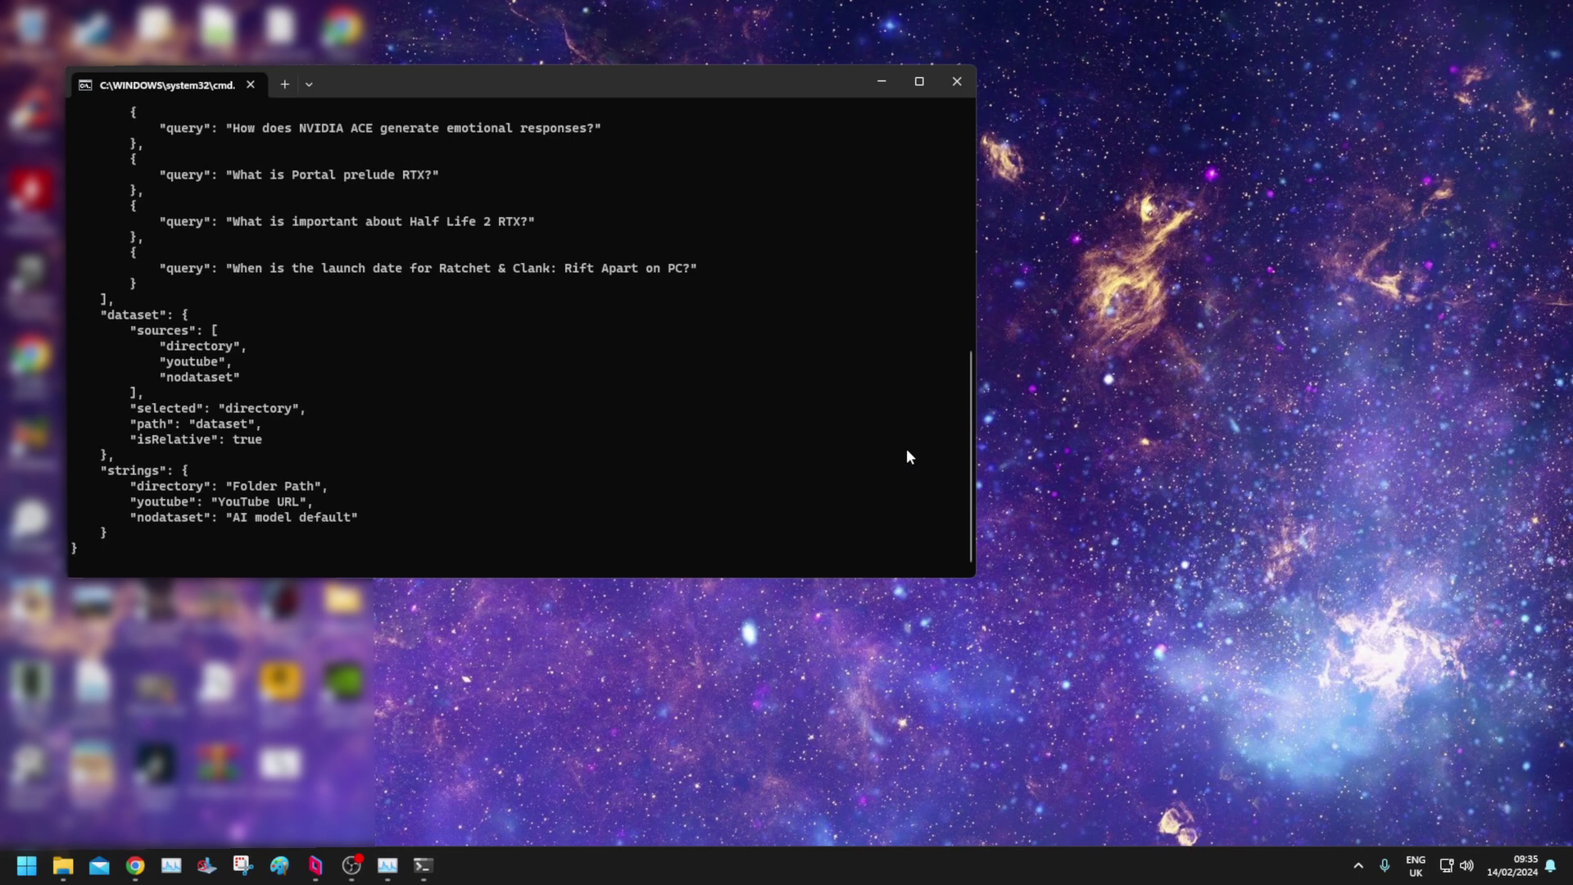
{"action": "left_click_drag", "start_coordinate": [970, 393], "coordinate": [941, 435]}
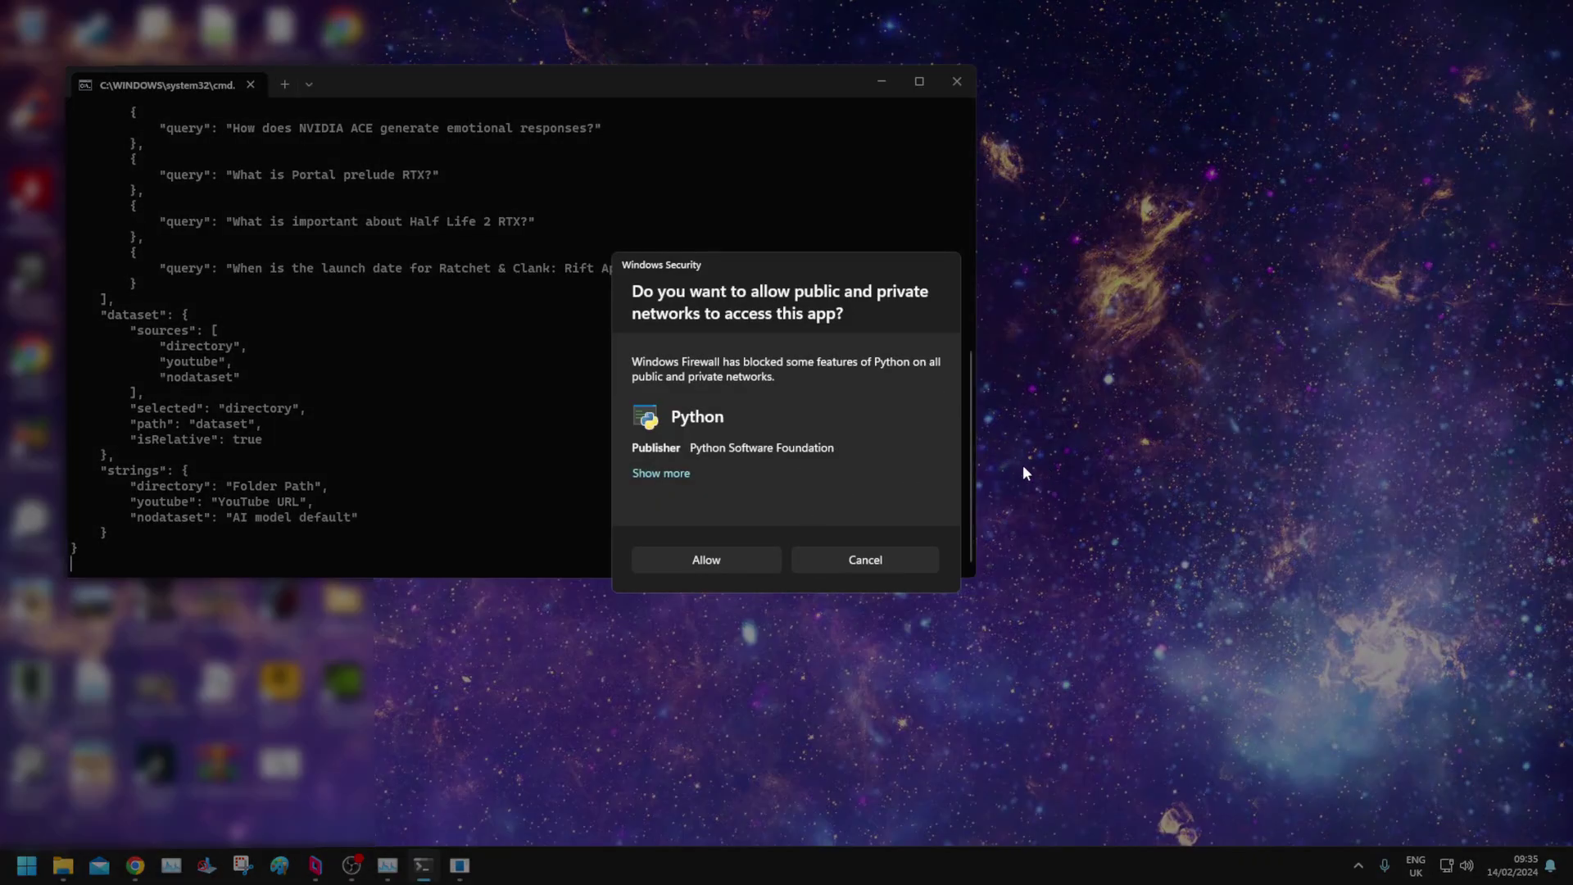
{"action": "left_click", "coordinate": [701, 558]}
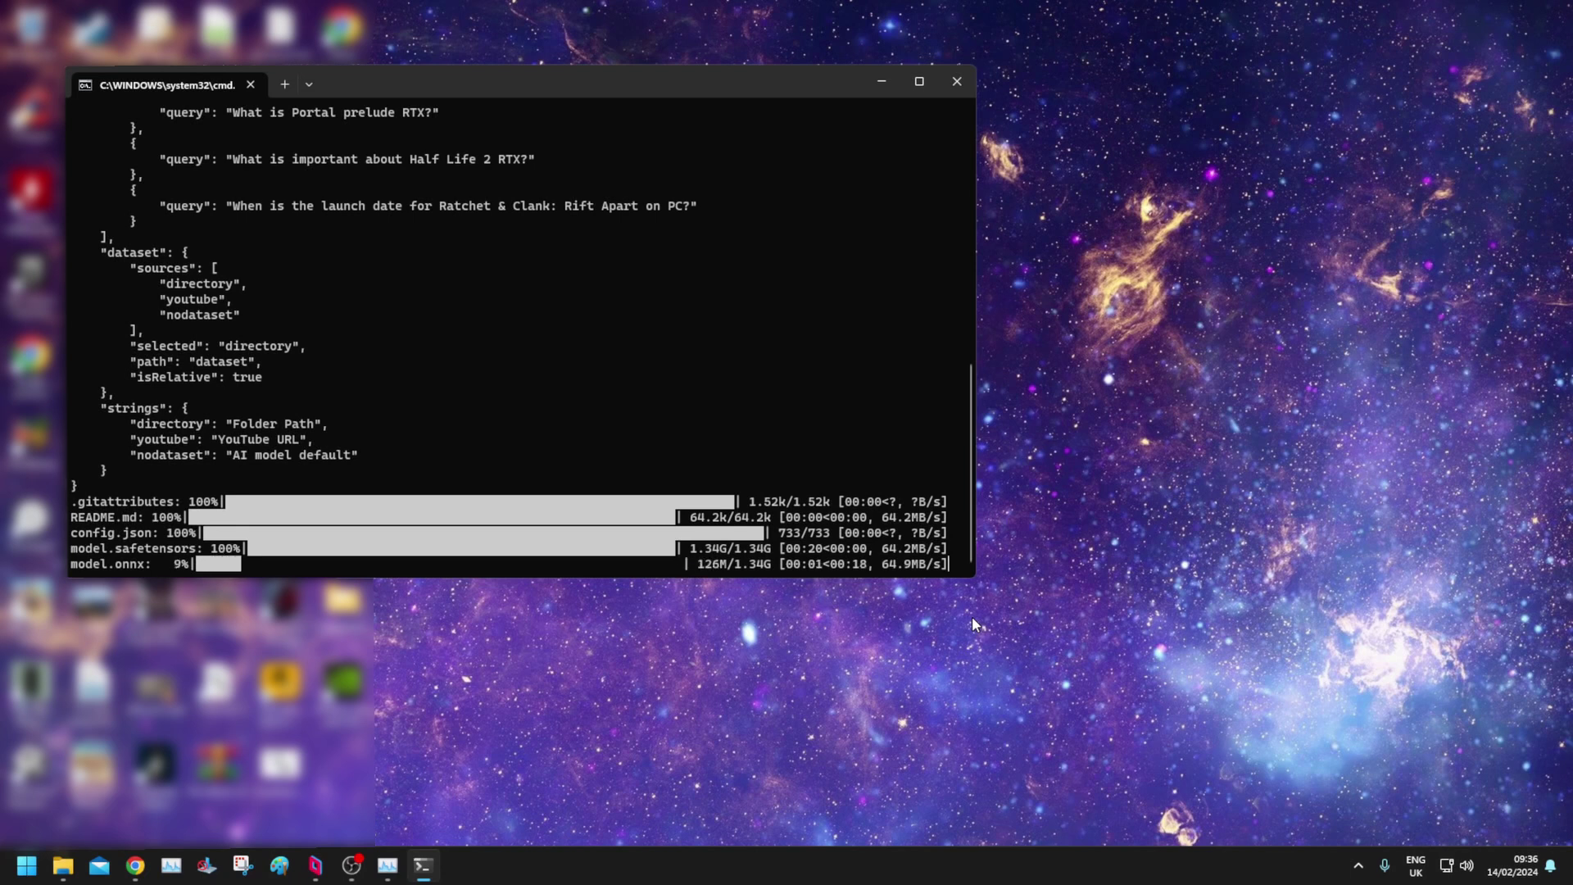
{"action": "left_click_drag", "start_coordinate": [971, 395], "coordinate": [964, 326]}
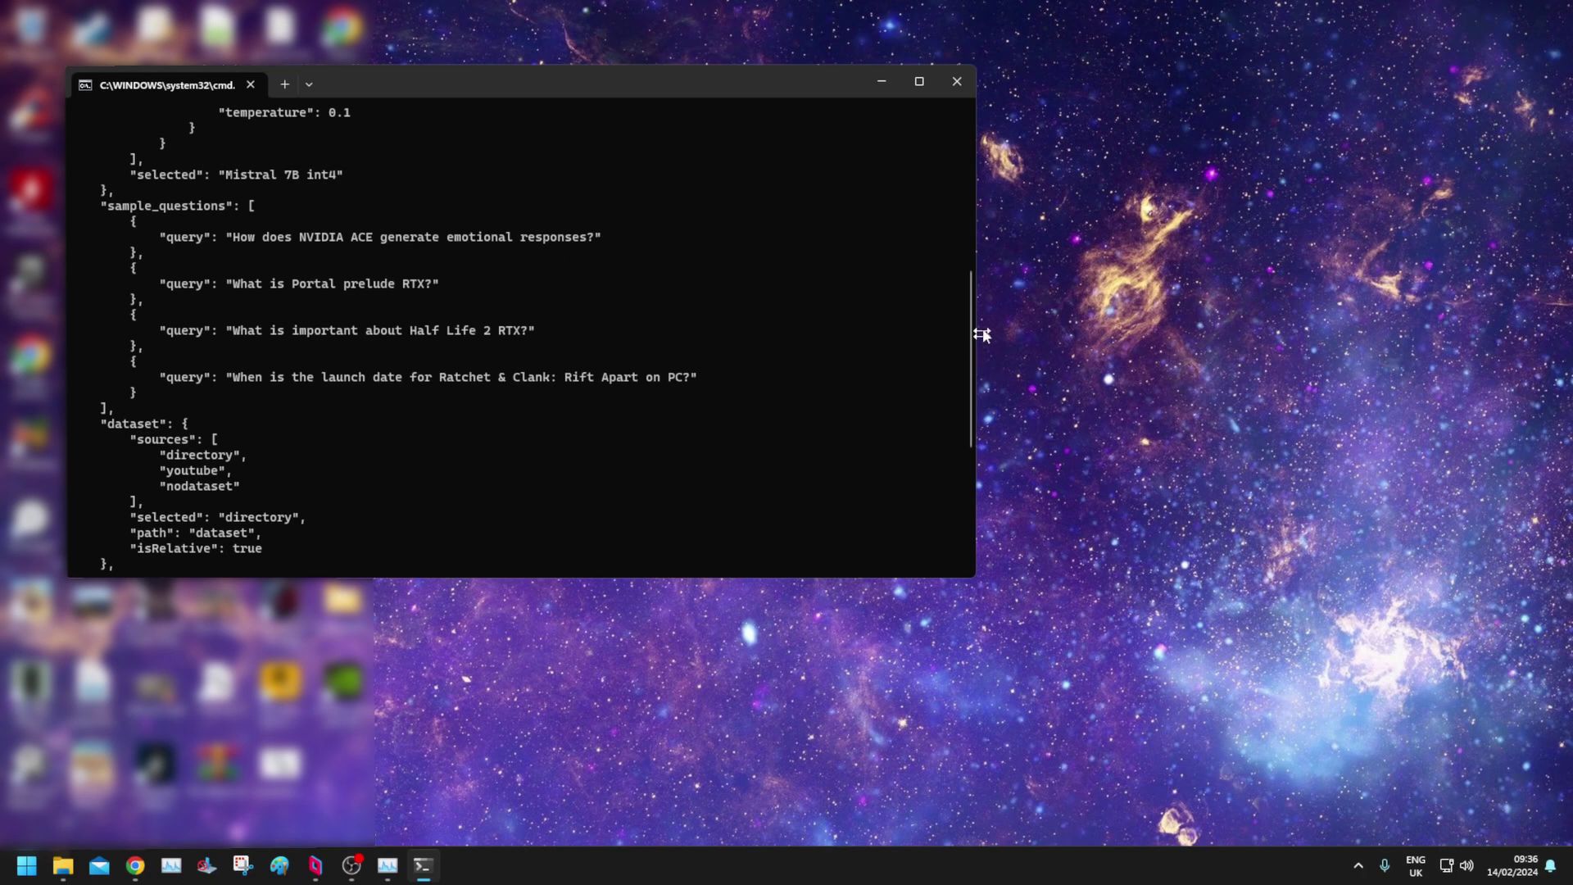
{"action": "left_click_drag", "start_coordinate": [966, 299], "coordinate": [987, 444]}
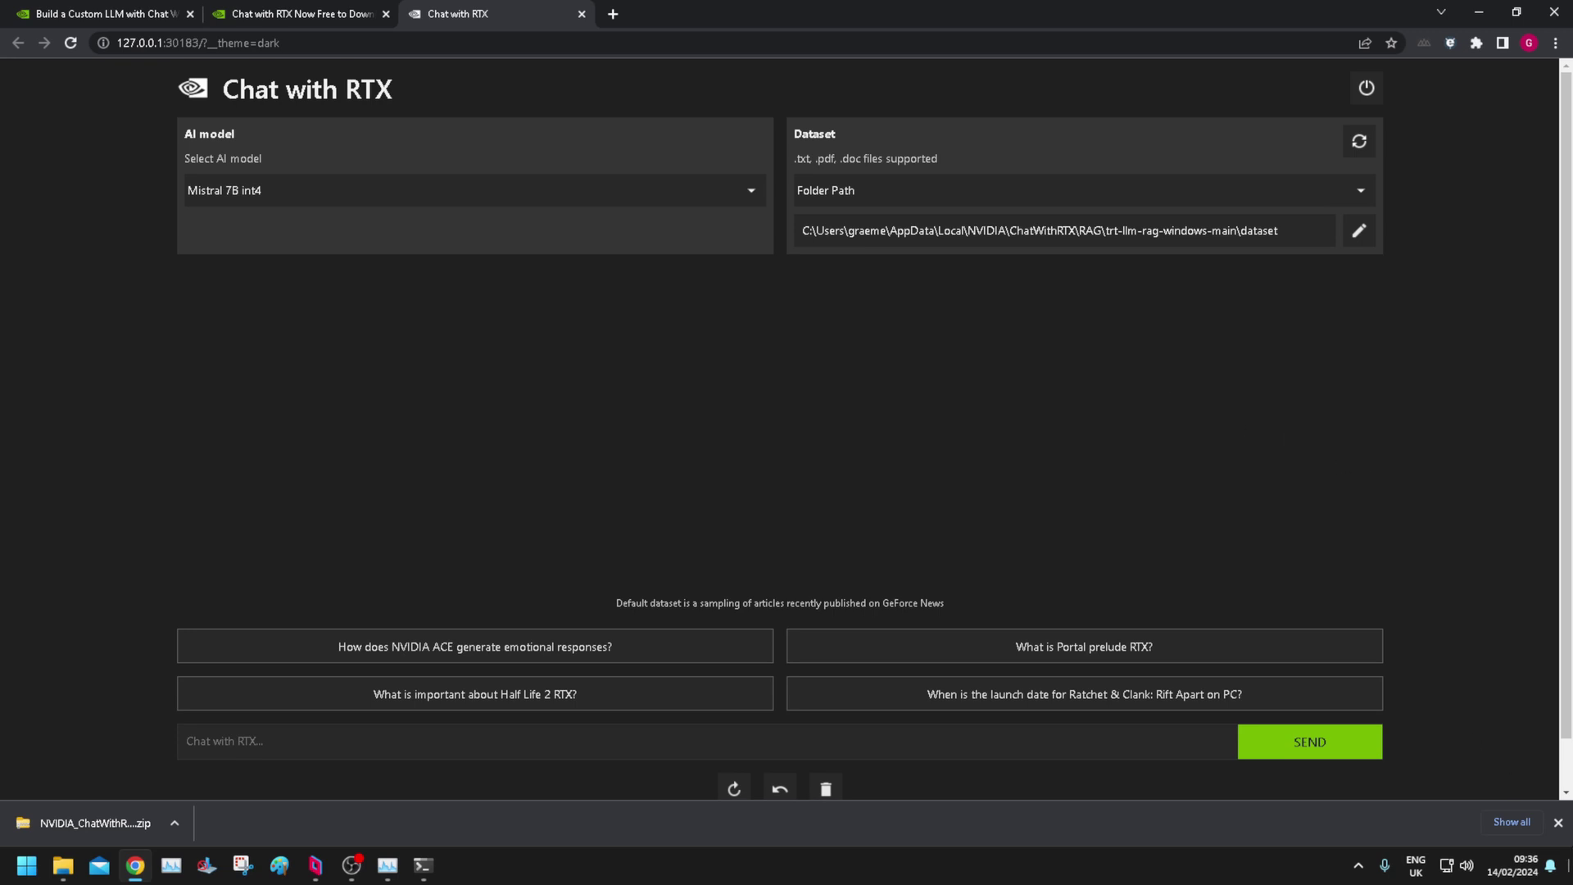
Dismiss the browser's download bar and check which AI models Chat with RTX offers.
{"action": "left_click", "coordinate": [1558, 822]}
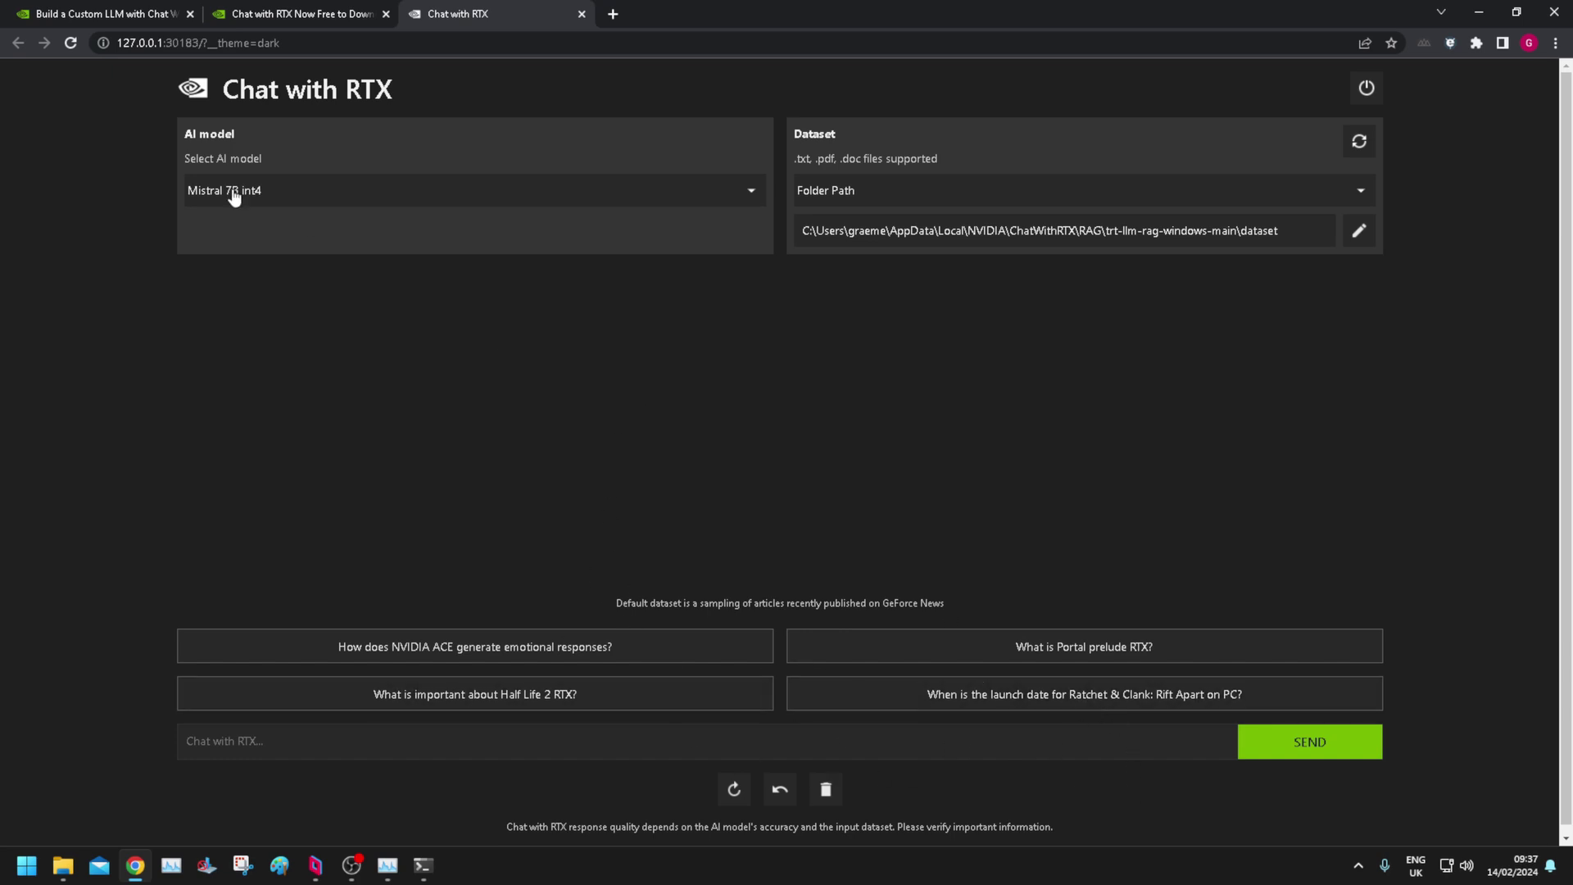
{"action": "left_click", "coordinate": [428, 194]}
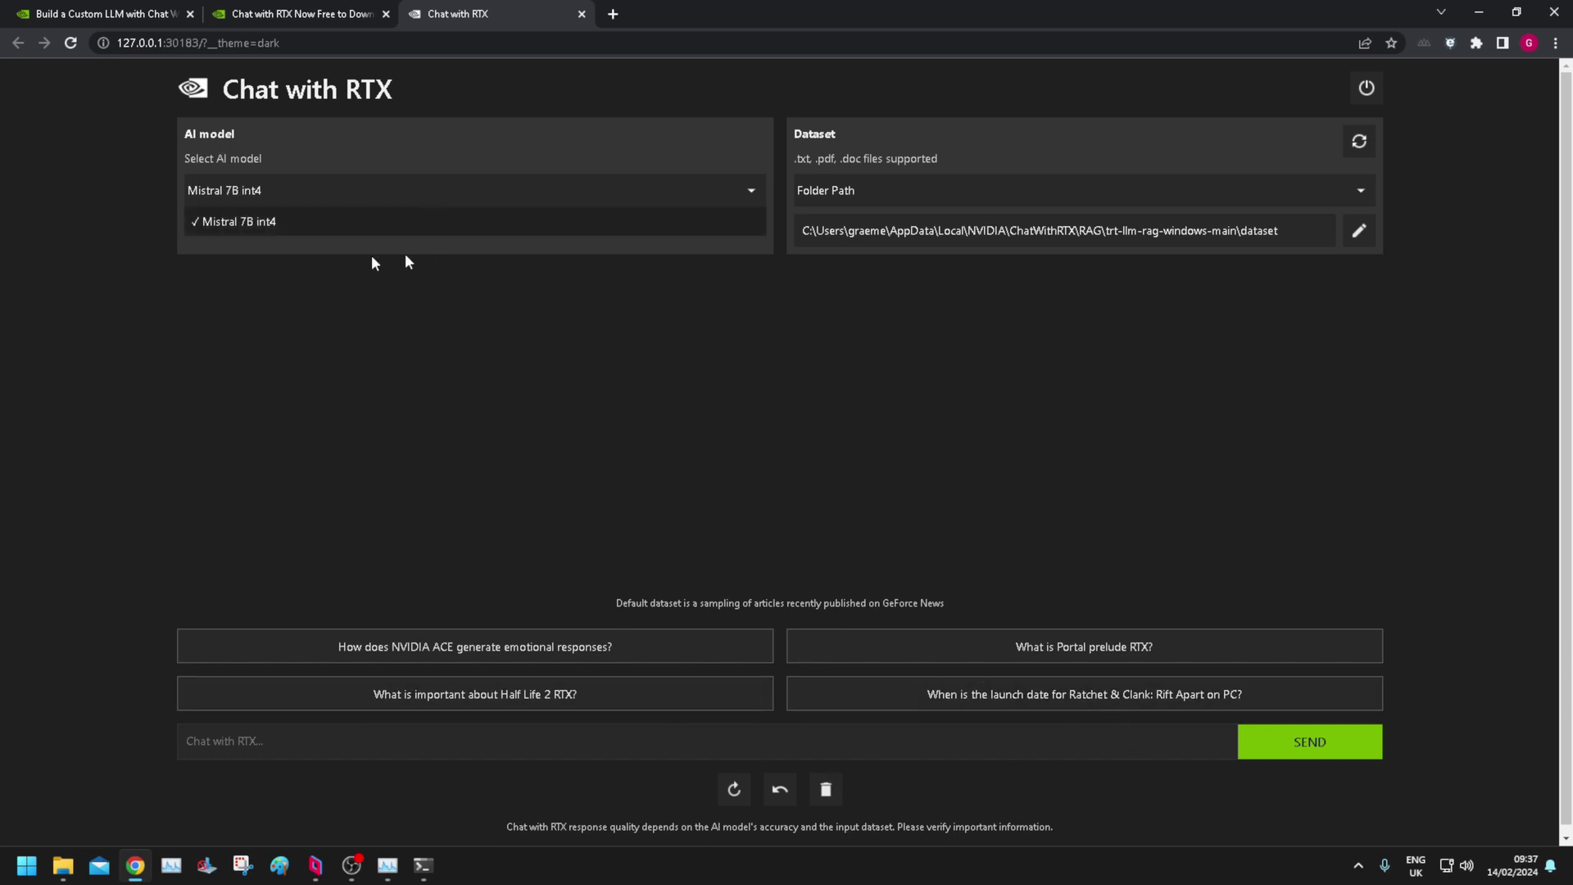
{"action": "left_click", "coordinate": [295, 257]}
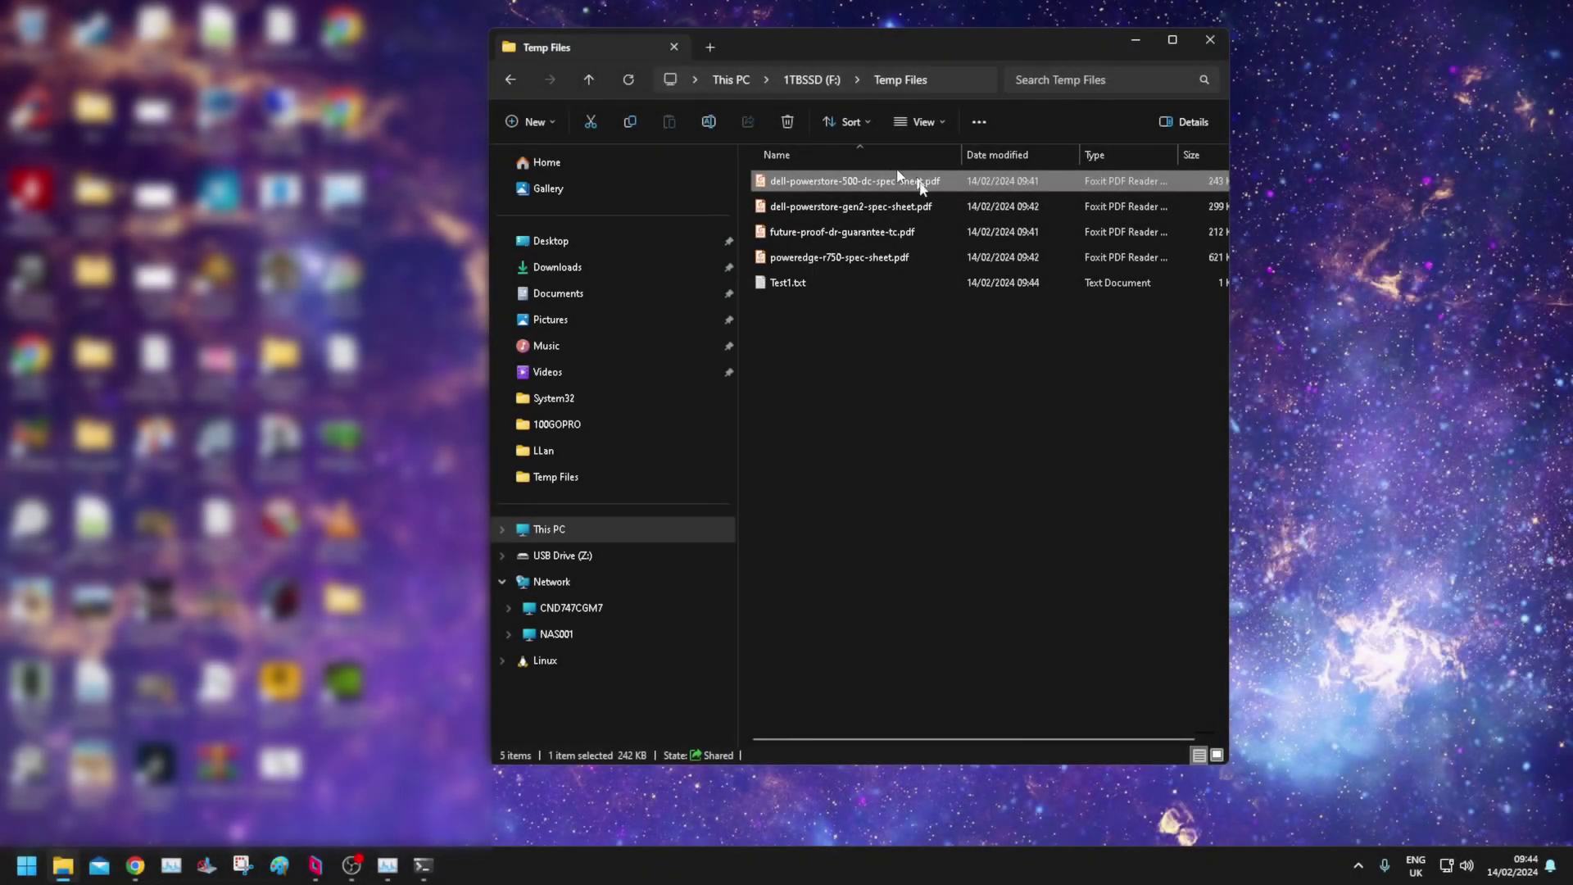
Open Test1.txt, capitalise the first word of "There were 100 chickens in the coop." and save the file.
{"action": "double_click", "coordinate": [795, 282]}
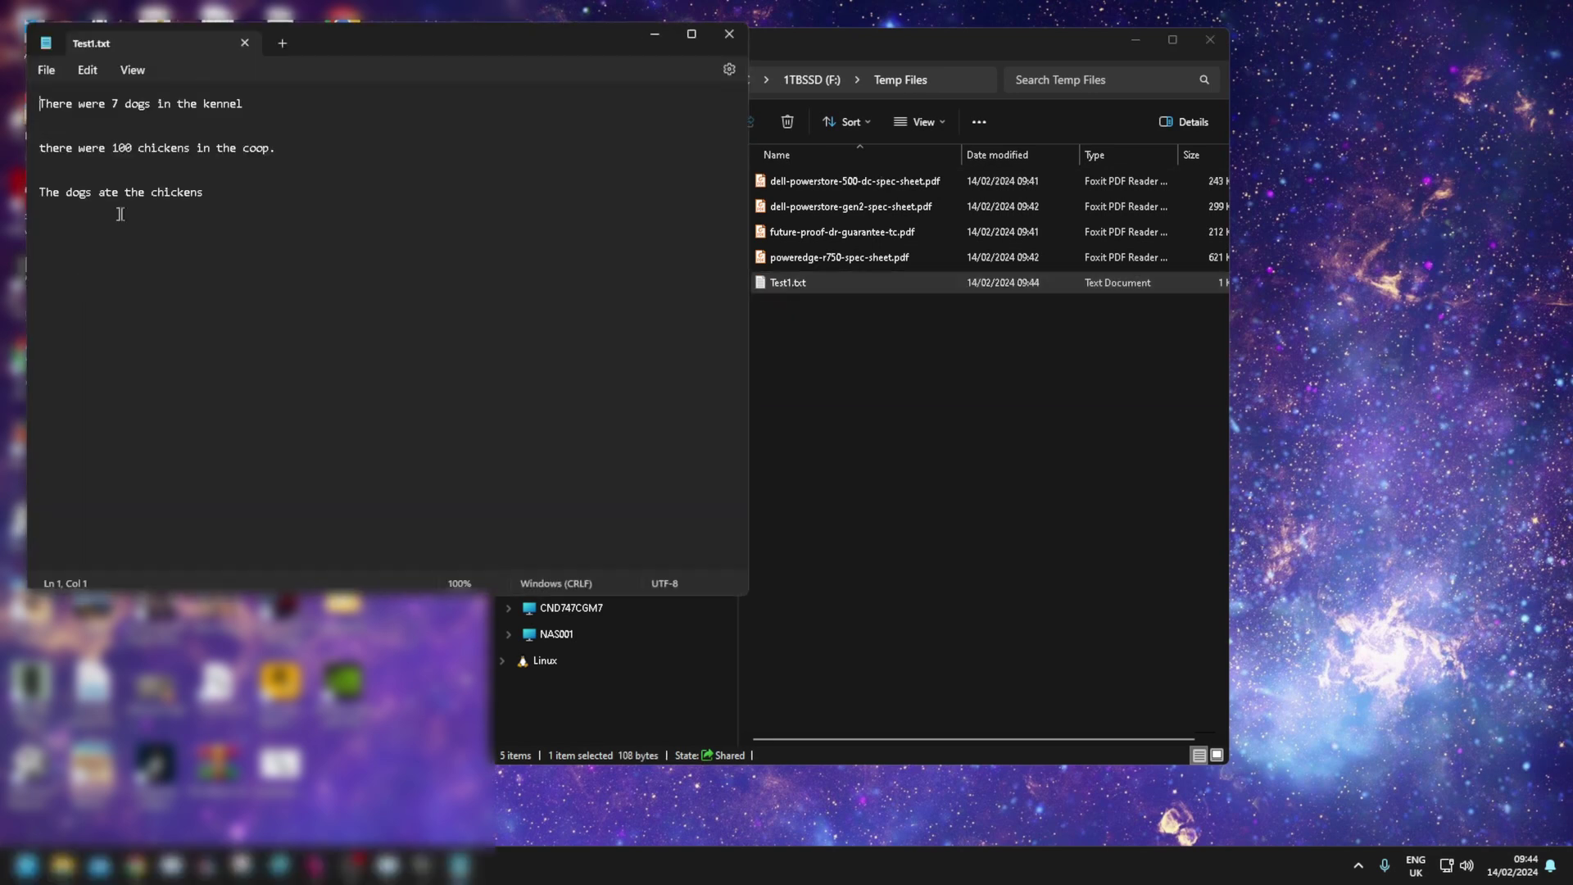
{"action": "key", "text": "ctrl+a"}
{"action": "left_click", "coordinate": [154, 225]}
{"action": "key", "text": "Up"}
{"action": "key", "text": "Up"}
{"action": "key", "text": "Up"}
{"action": "key", "text": "Up"}
{"action": "key", "text": "Up"}
{"action": "key", "text": "Delete"}
{"action": "type", "text": "T"}
{"action": "left_click", "coordinate": [46, 70]}
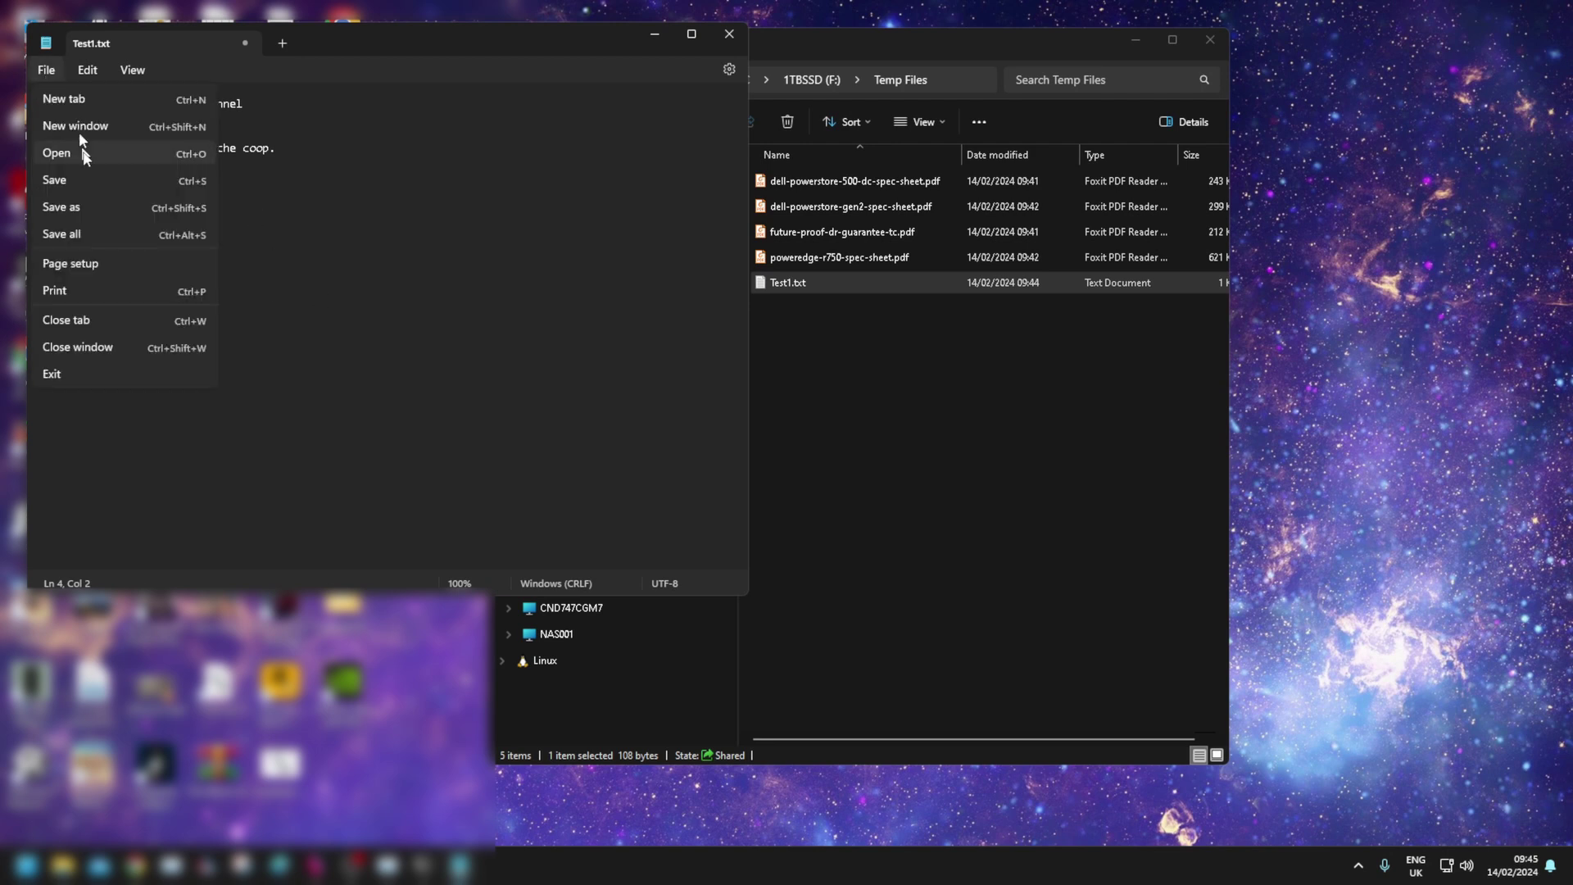
{"action": "left_click", "coordinate": [61, 176]}
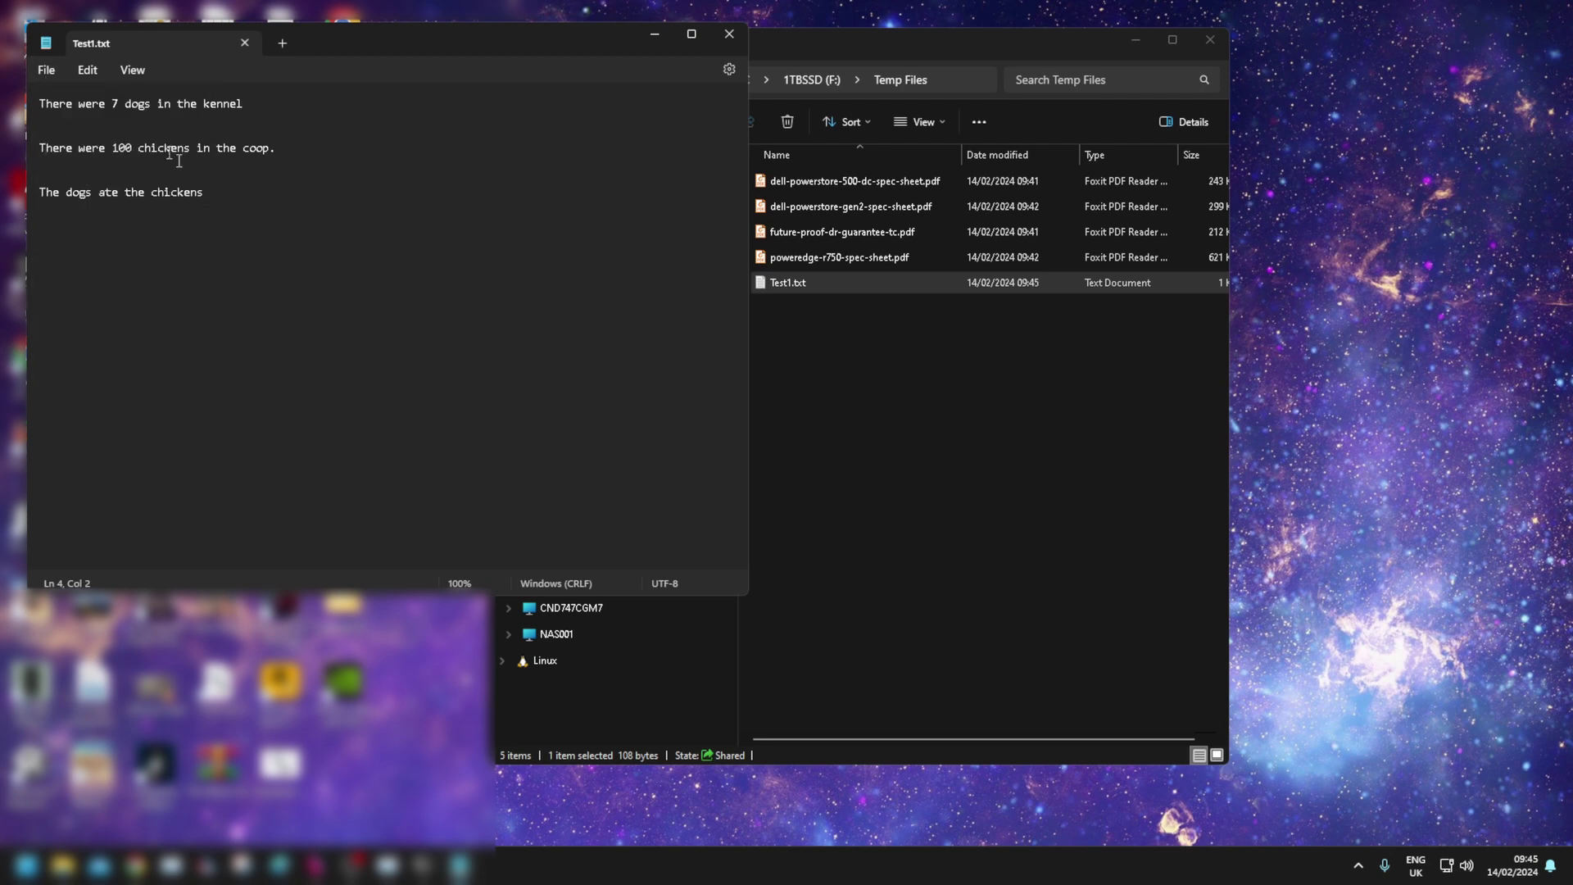
Review the sentences about the dogs and chickens in Test1.txt and close the file.
{"action": "left_click", "coordinate": [240, 194]}
{"action": "left_click_drag", "start_coordinate": [241, 194], "coordinate": [67, 82]}
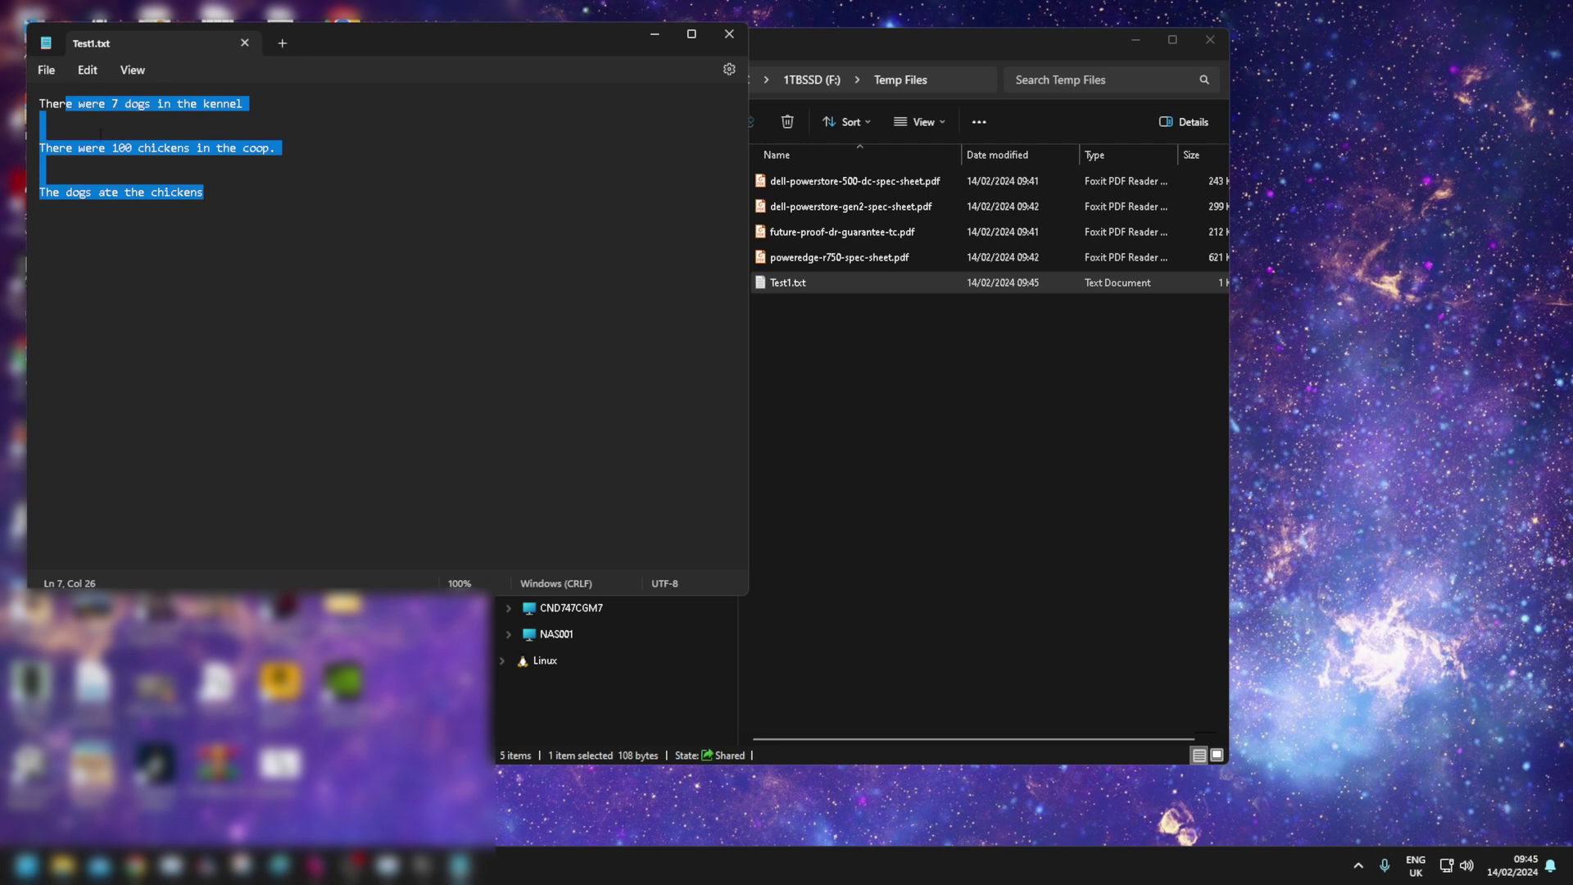
{"action": "left_click", "coordinate": [735, 36]}
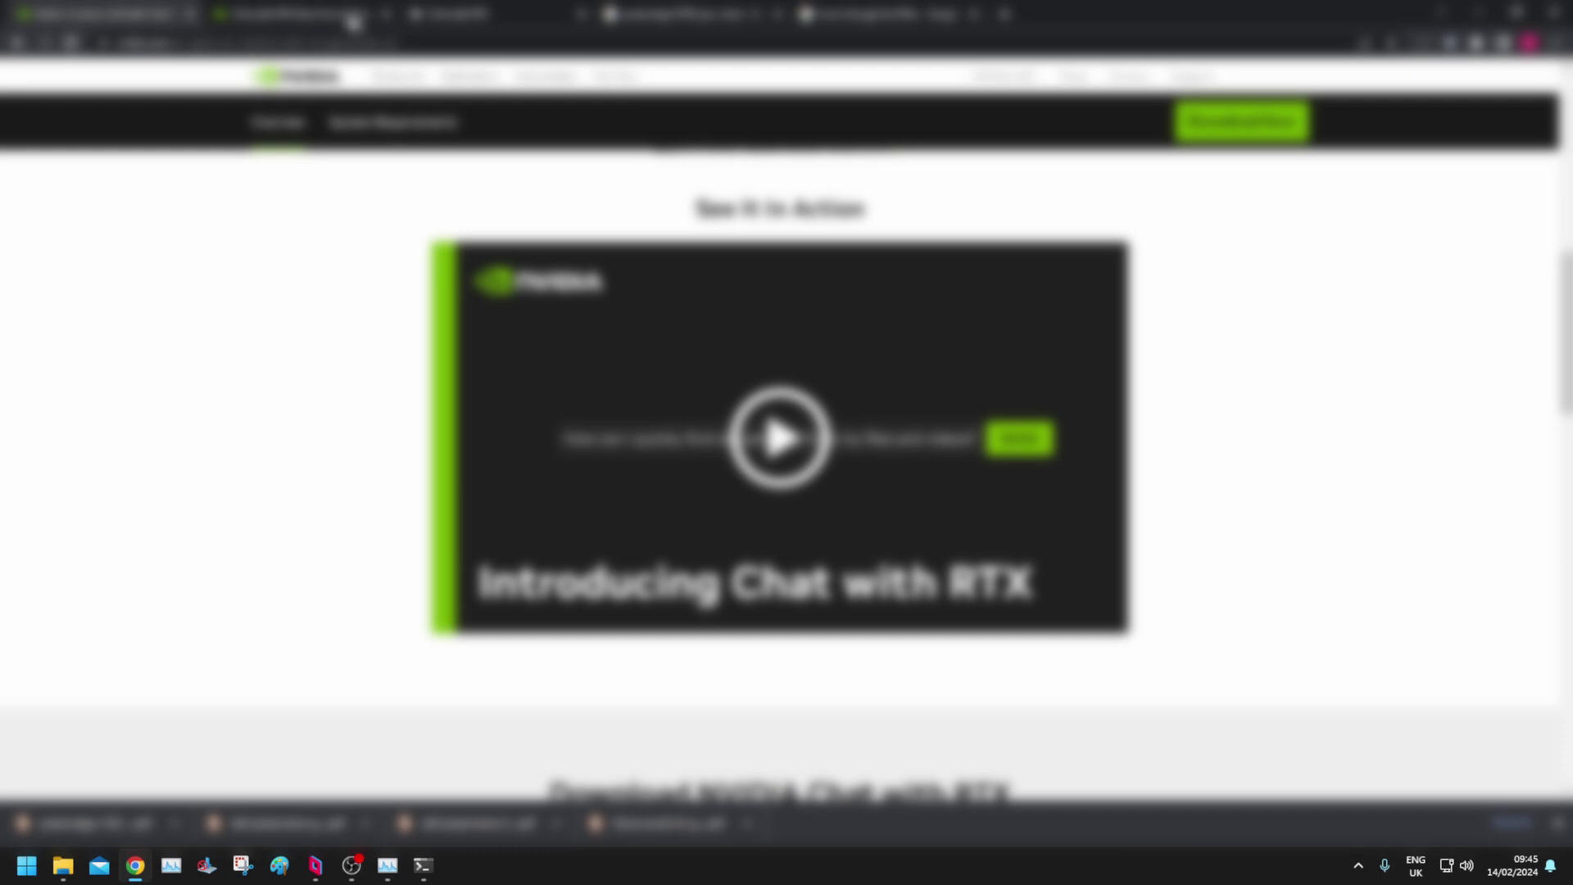
Switch to the Chat with RTX page and set the dataset folder path to the Temp Files folder on drive F.
{"action": "left_click", "coordinate": [509, 12]}
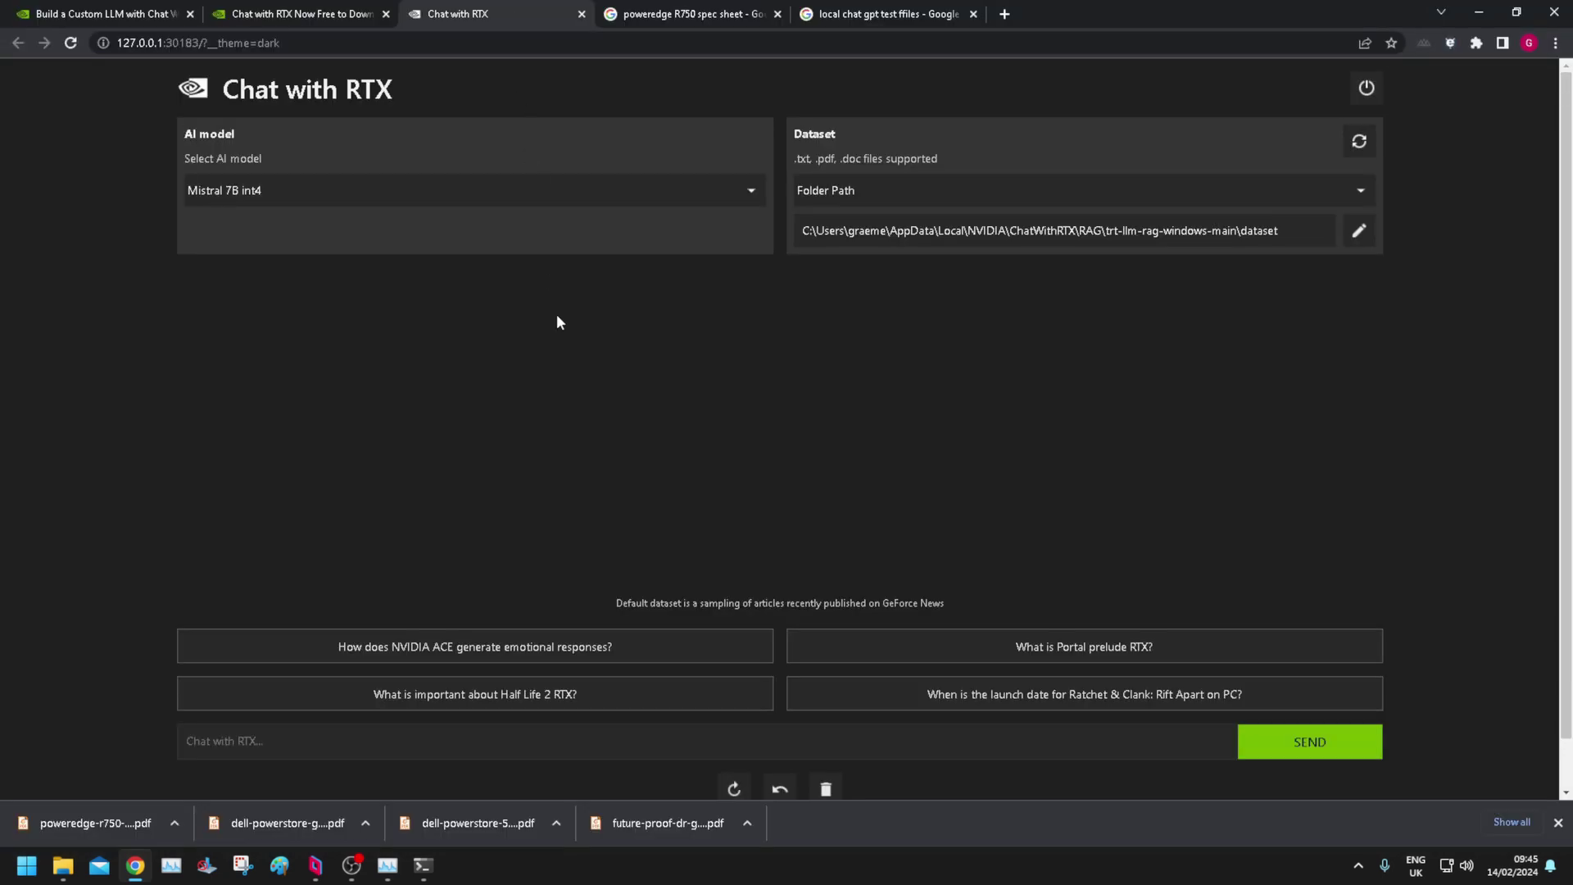
{"action": "left_click", "coordinate": [1358, 232]}
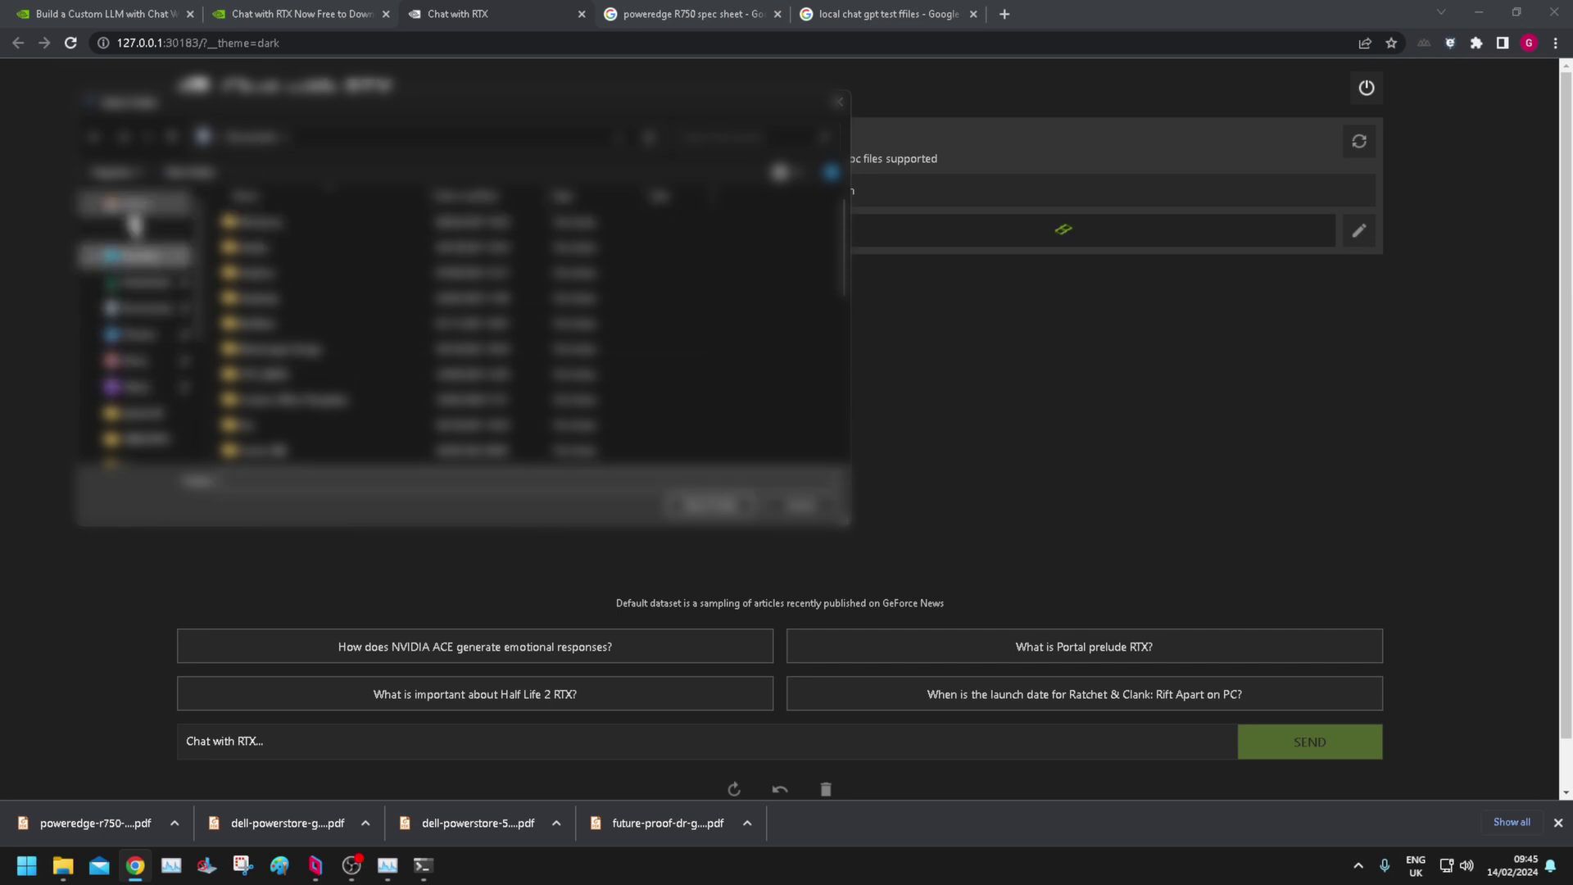
{"action": "scroll", "coordinate": [133, 225], "scroll_direction": "down", "scroll_amount": 3}
{"action": "left_click", "coordinate": [135, 354]}
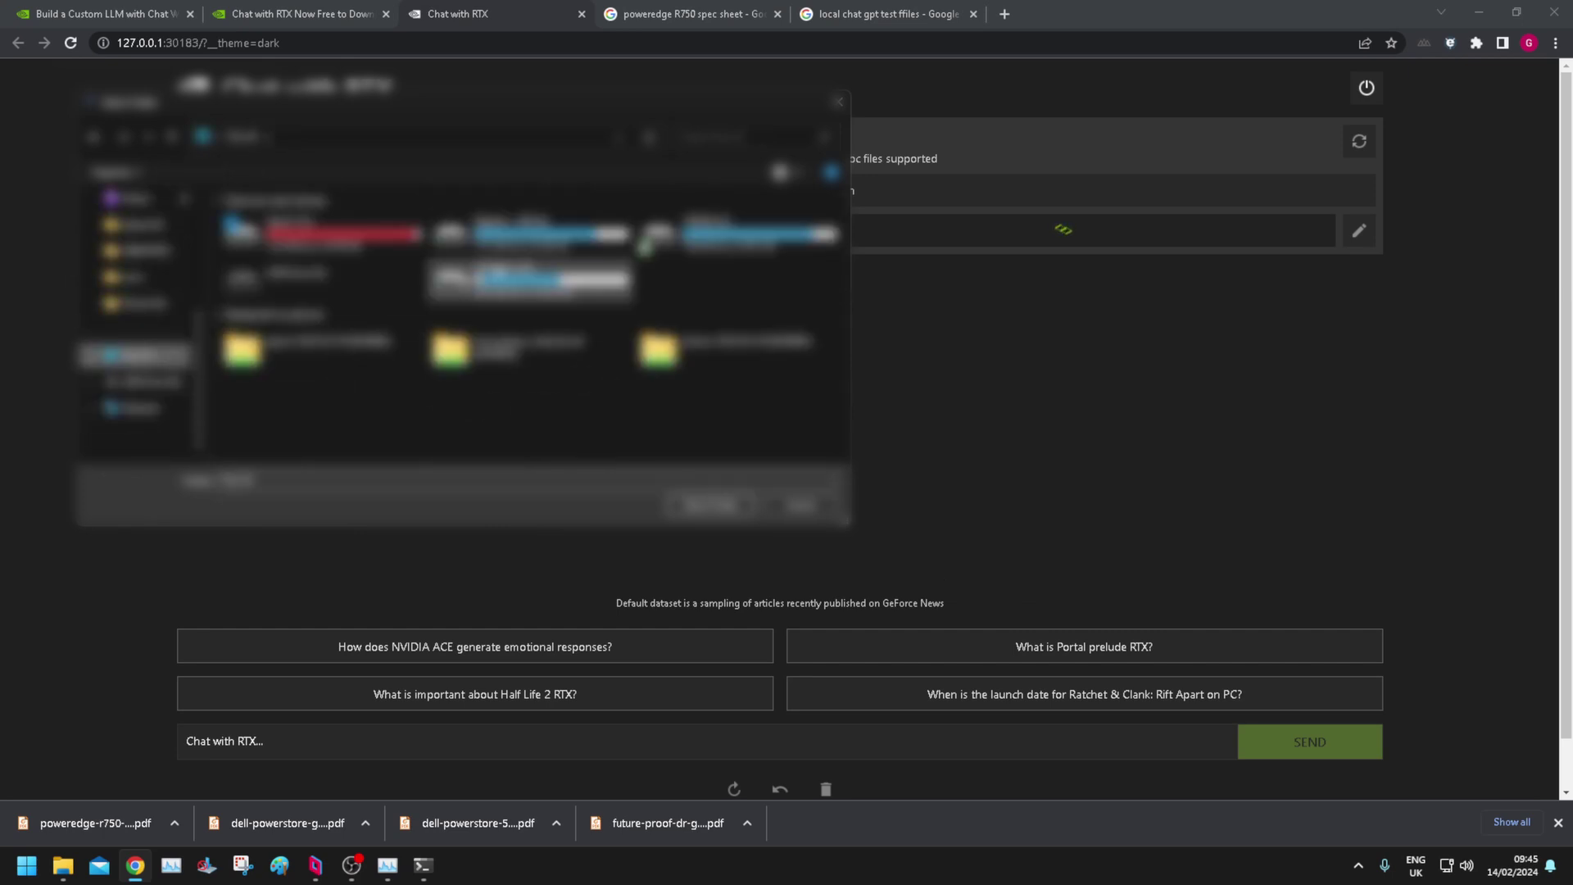
{"action": "double_click", "coordinate": [737, 235]}
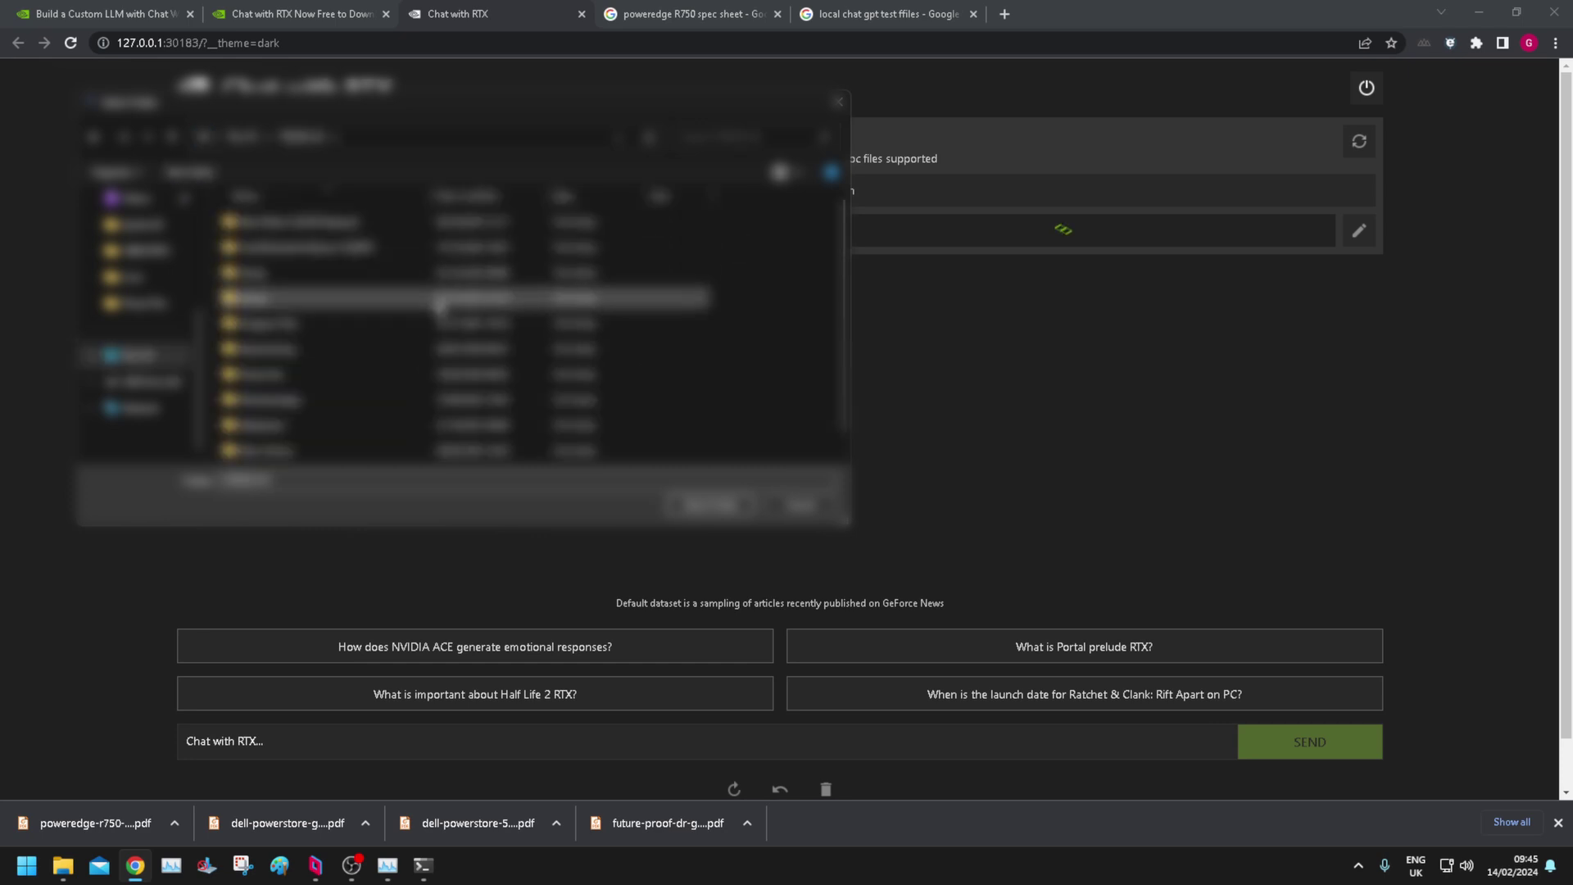
{"action": "double_click", "coordinate": [335, 353]}
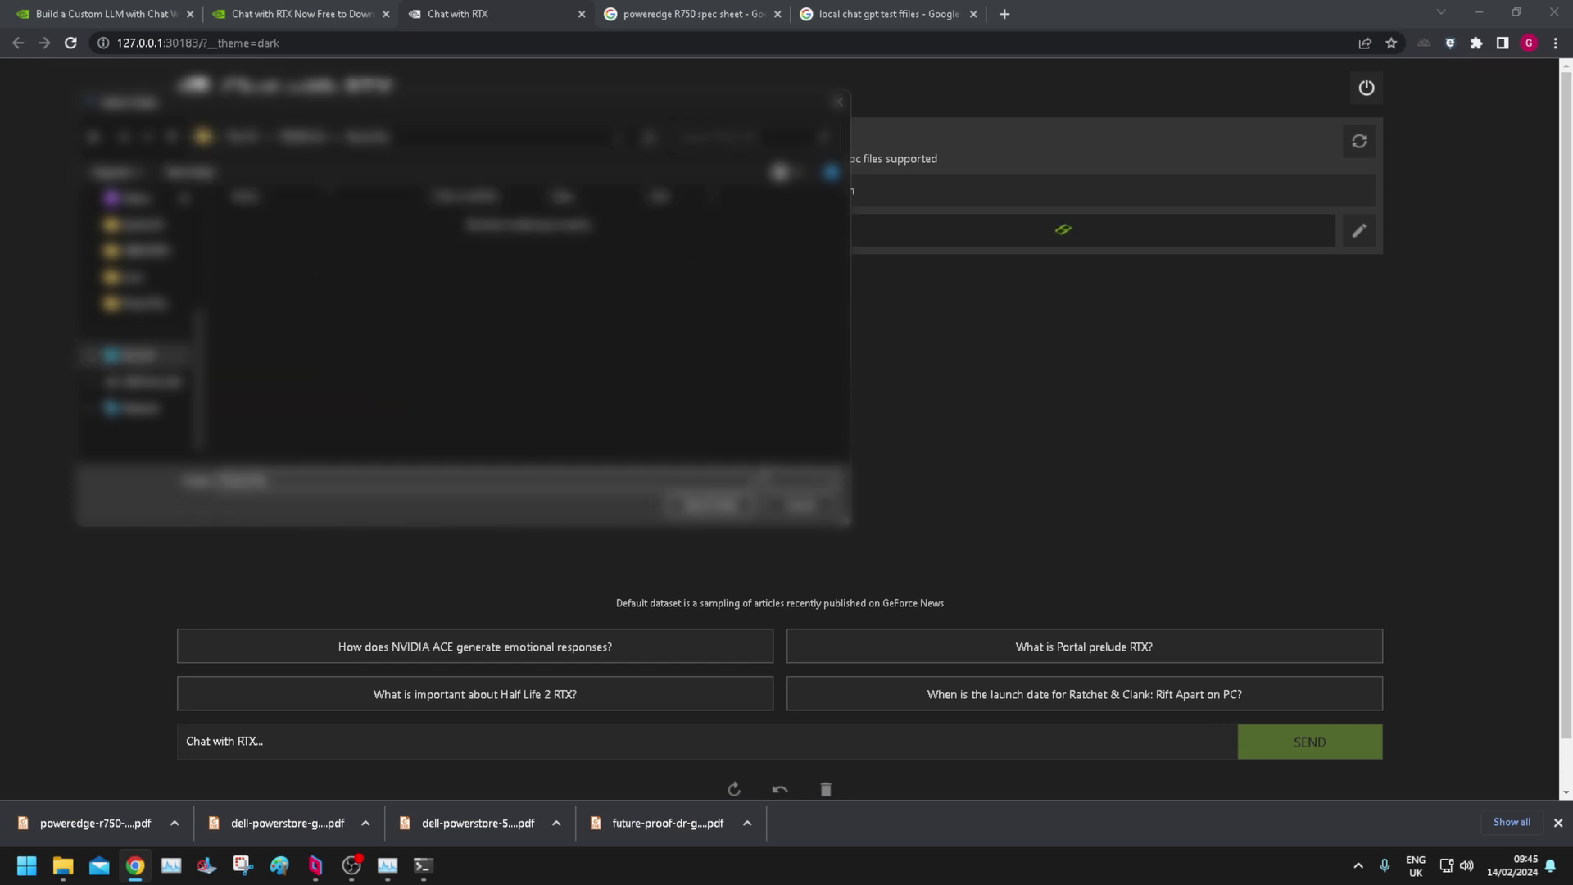
{"action": "left_click", "coordinate": [729, 508]}
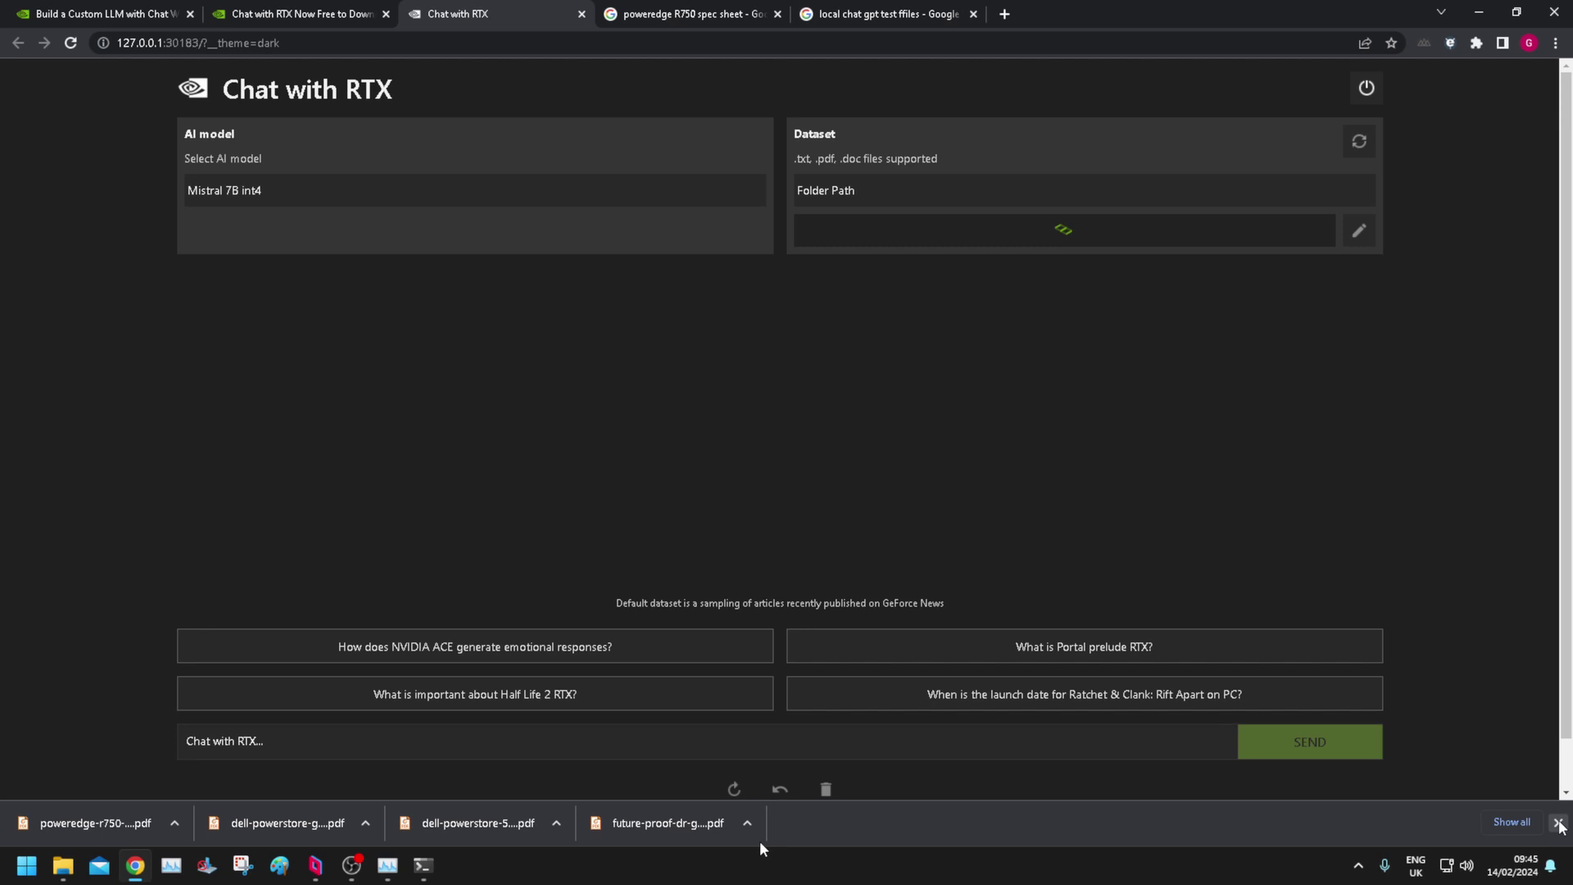
Check the GPU load in Task Manager and the dataset embedding progress in the Chat with RTX console window.
{"action": "key", "text": "ctrl+shift+Escape"}
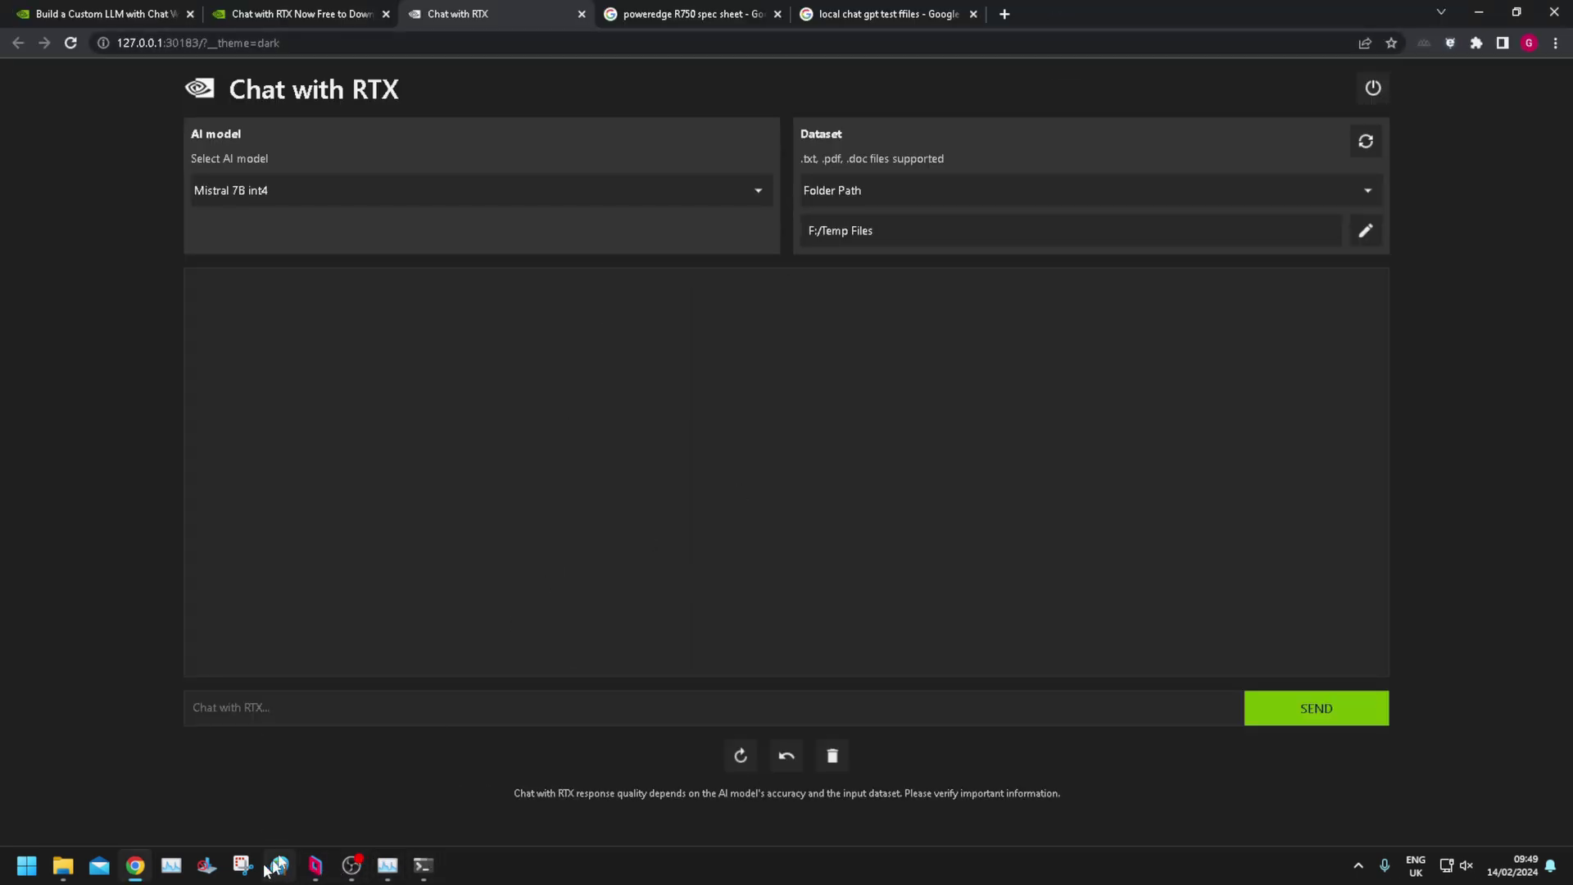
{"action": "left_click", "coordinate": [387, 866]}
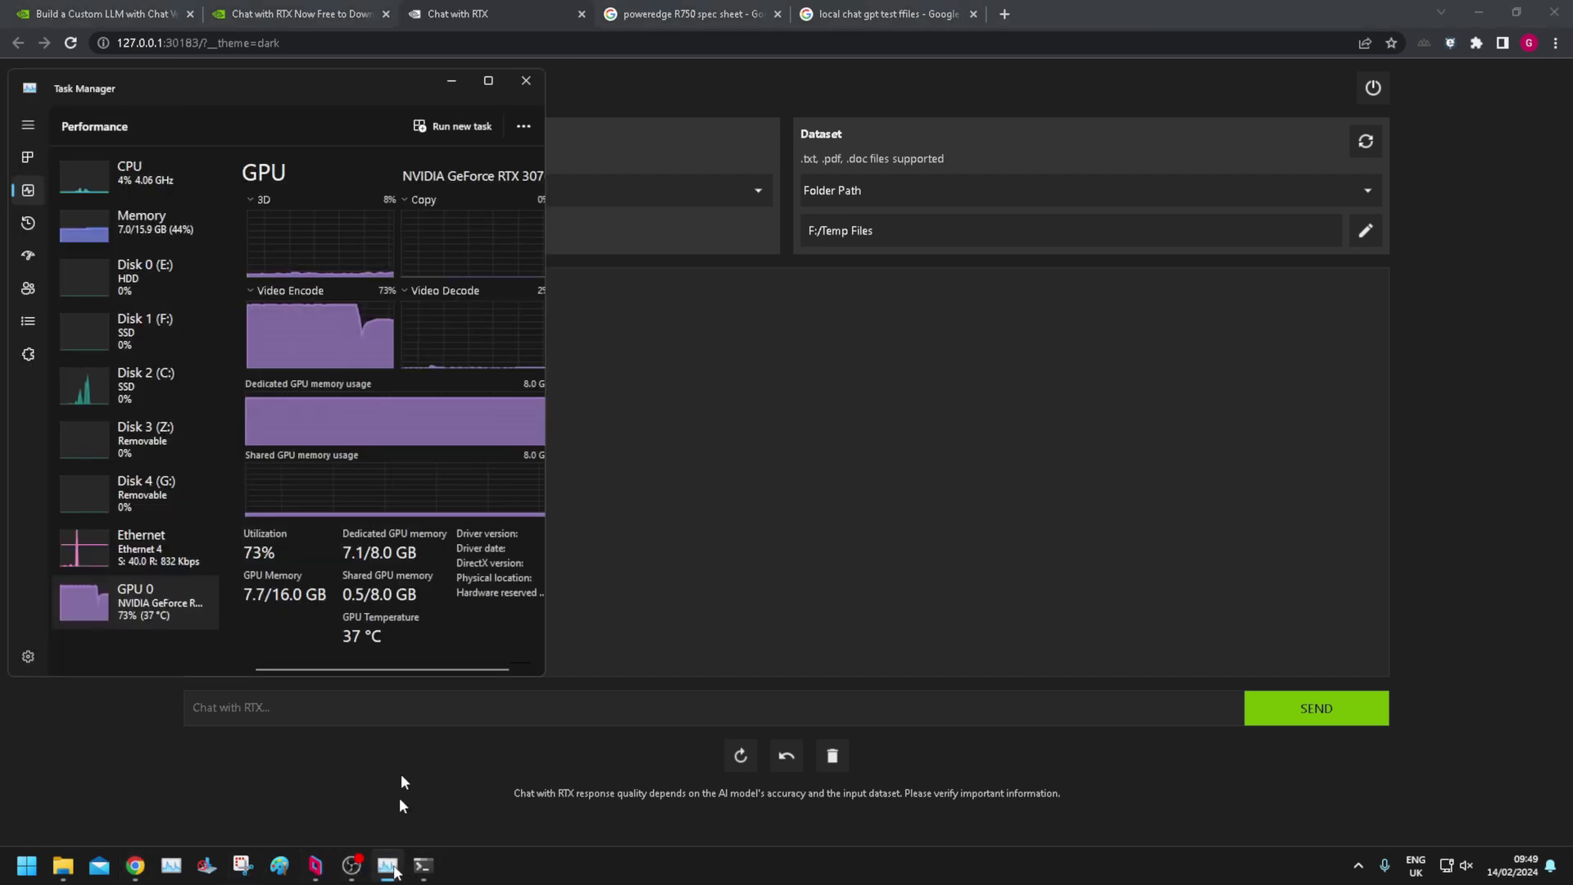
{"action": "left_click", "coordinate": [578, 714]}
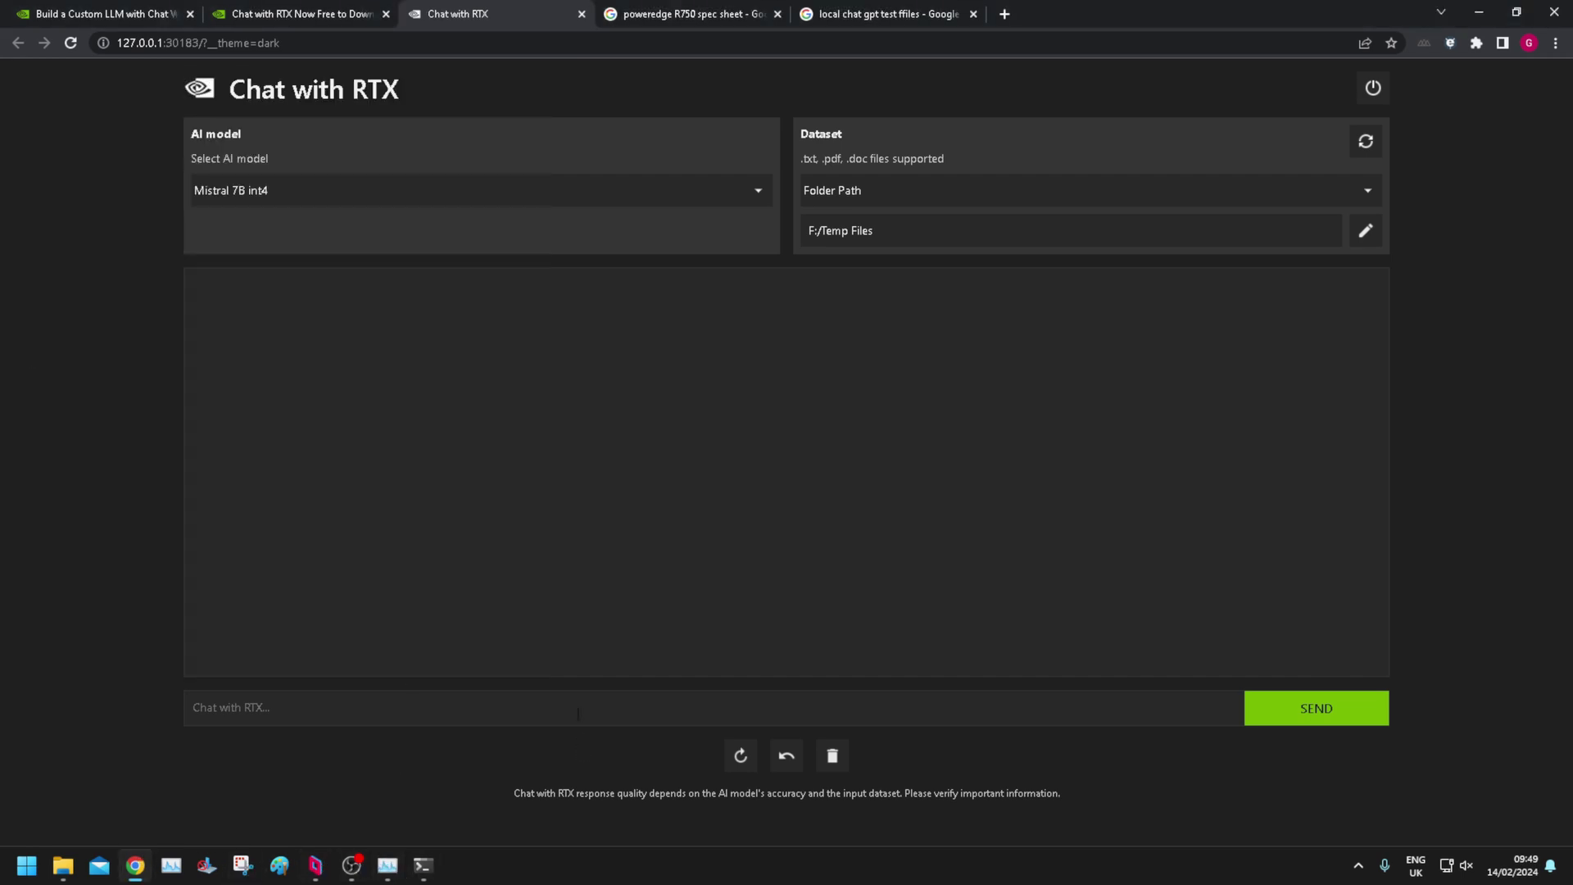
{"action": "left_click", "coordinate": [423, 866]}
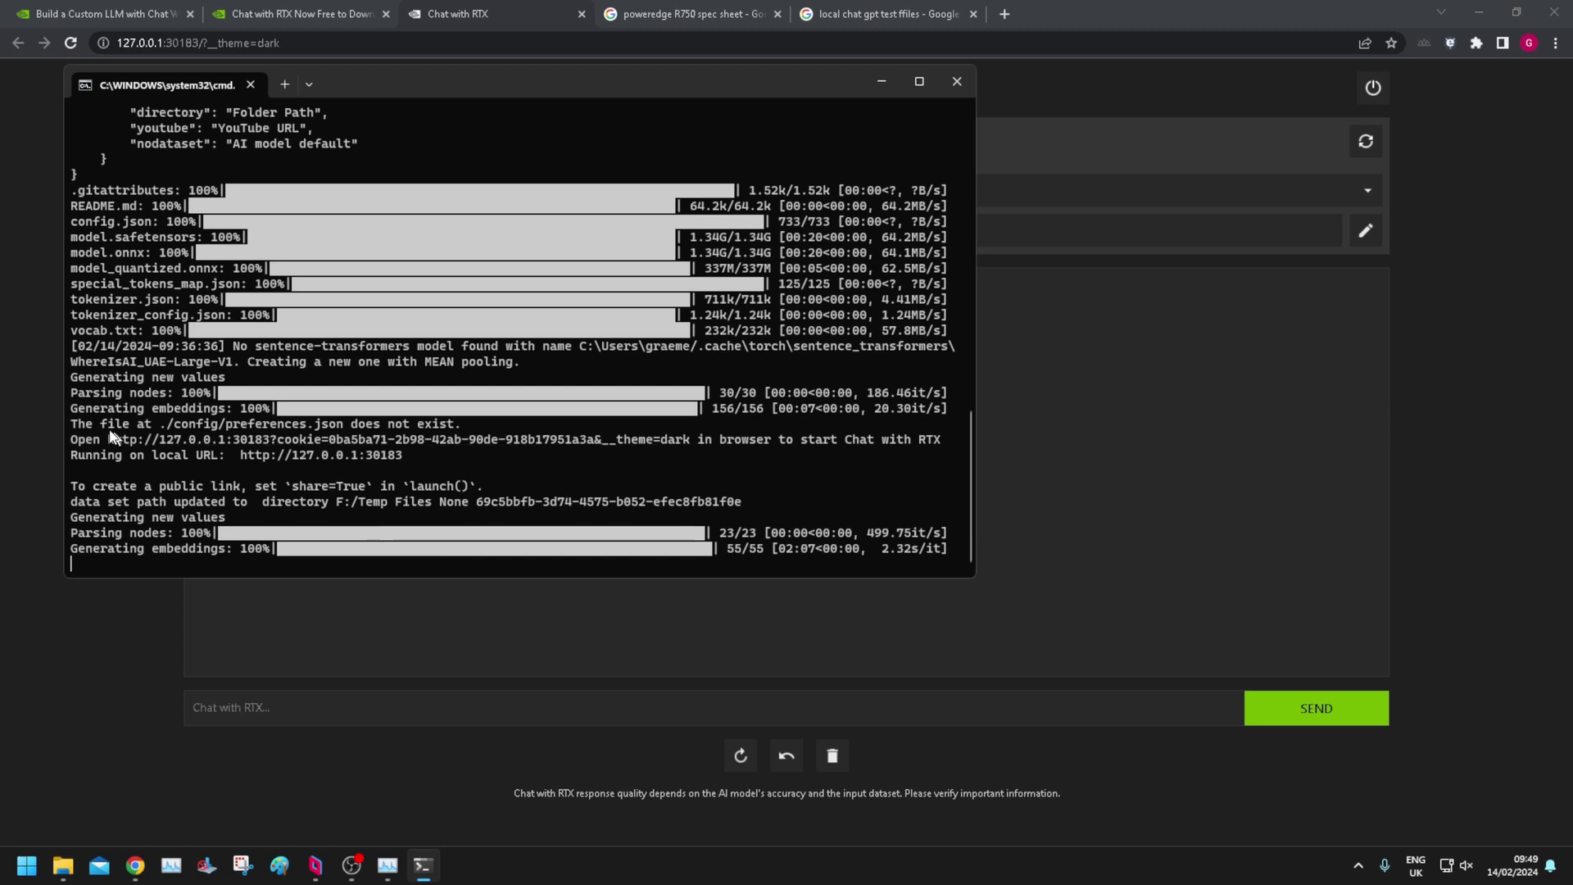
{"action": "left_click", "coordinate": [205, 606]}
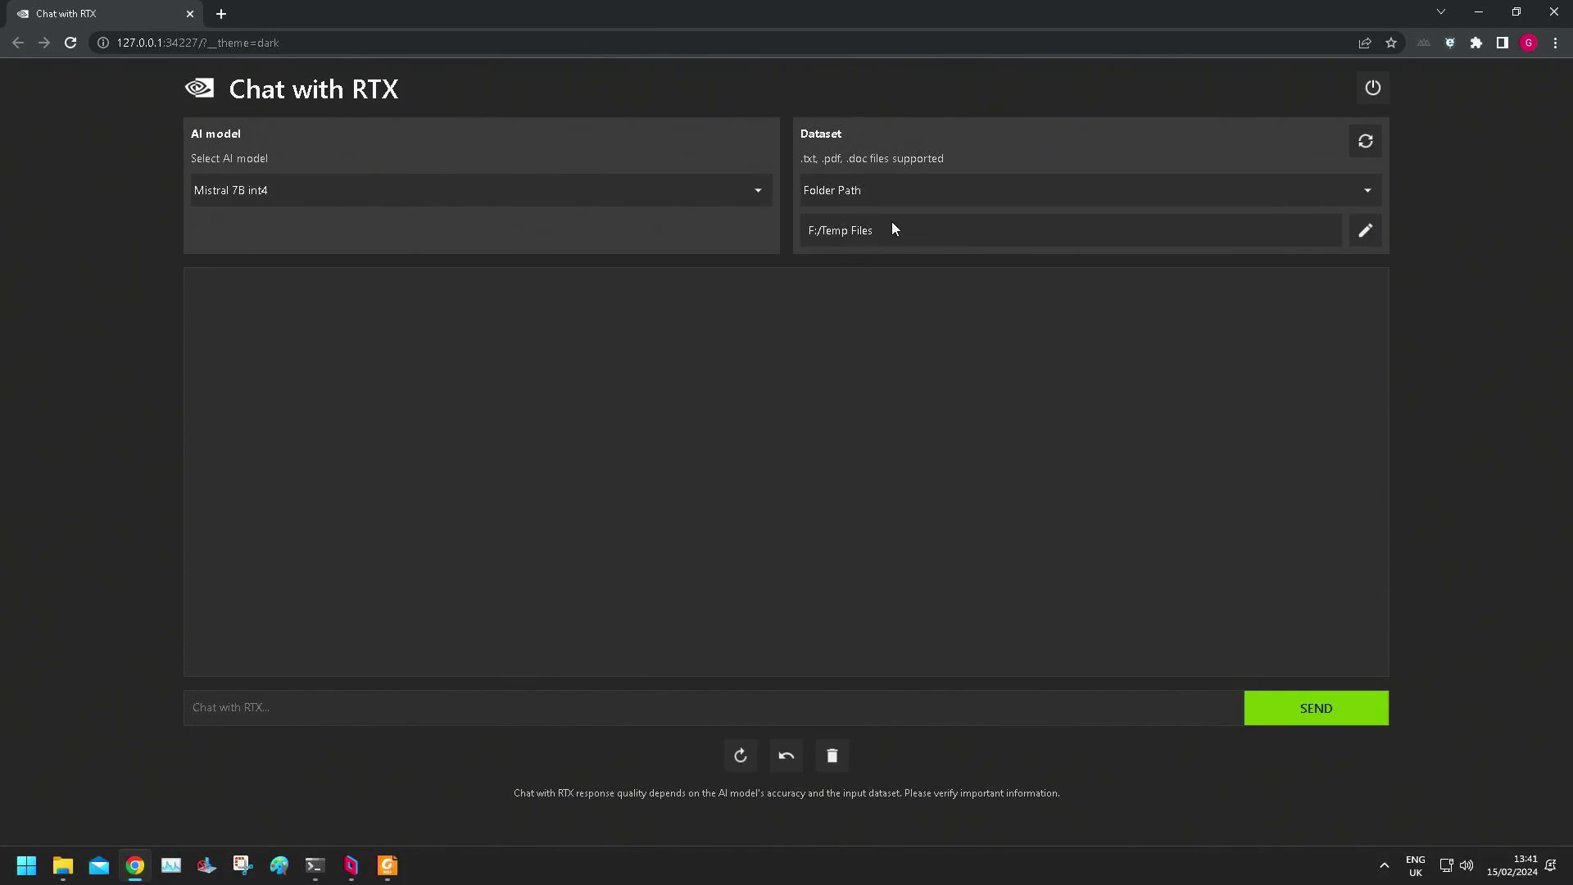
Review the dataset files in F:\Temp Files and the contents of Test1.txt, then close both windows.
{"action": "left_click", "coordinate": [1365, 230]}
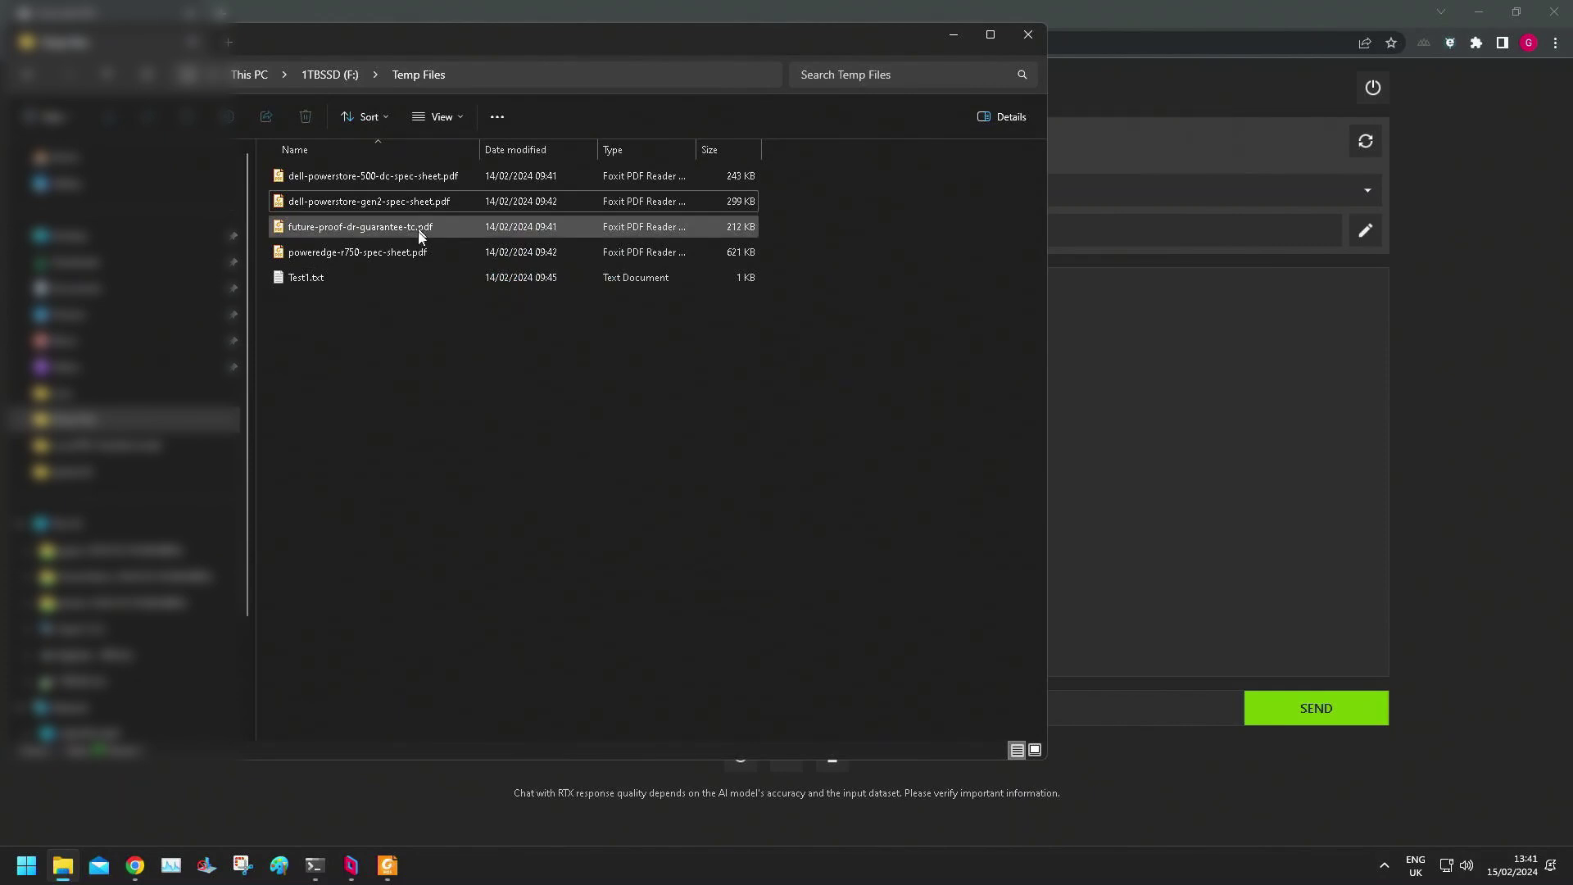
{"action": "double_click", "coordinate": [357, 278]}
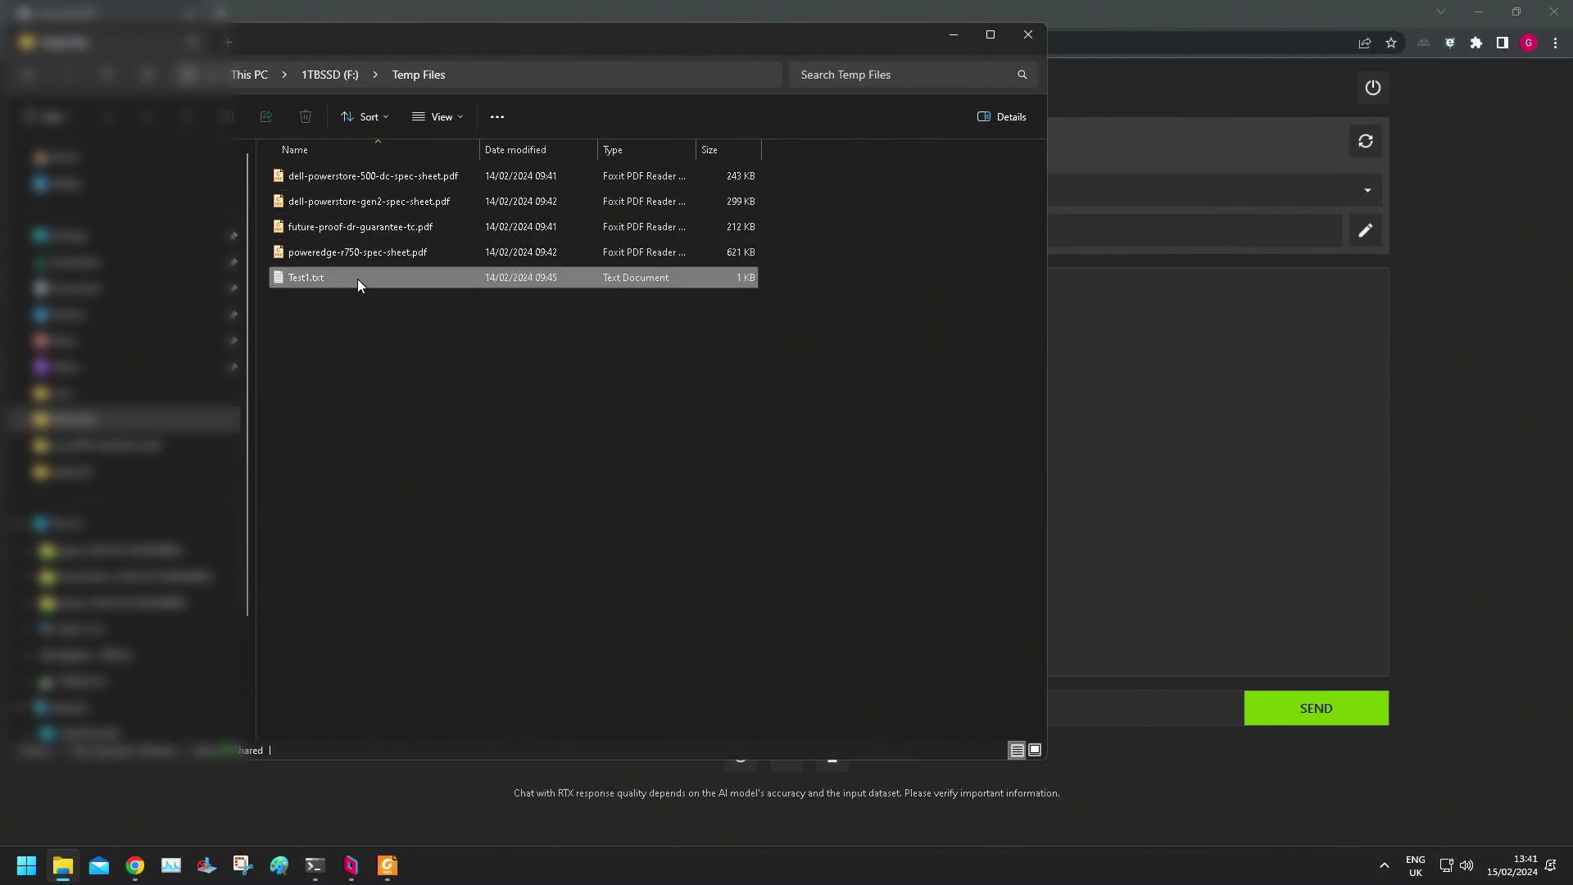
{"action": "key", "text": "ctrl+a"}
{"action": "key", "text": "Right"}
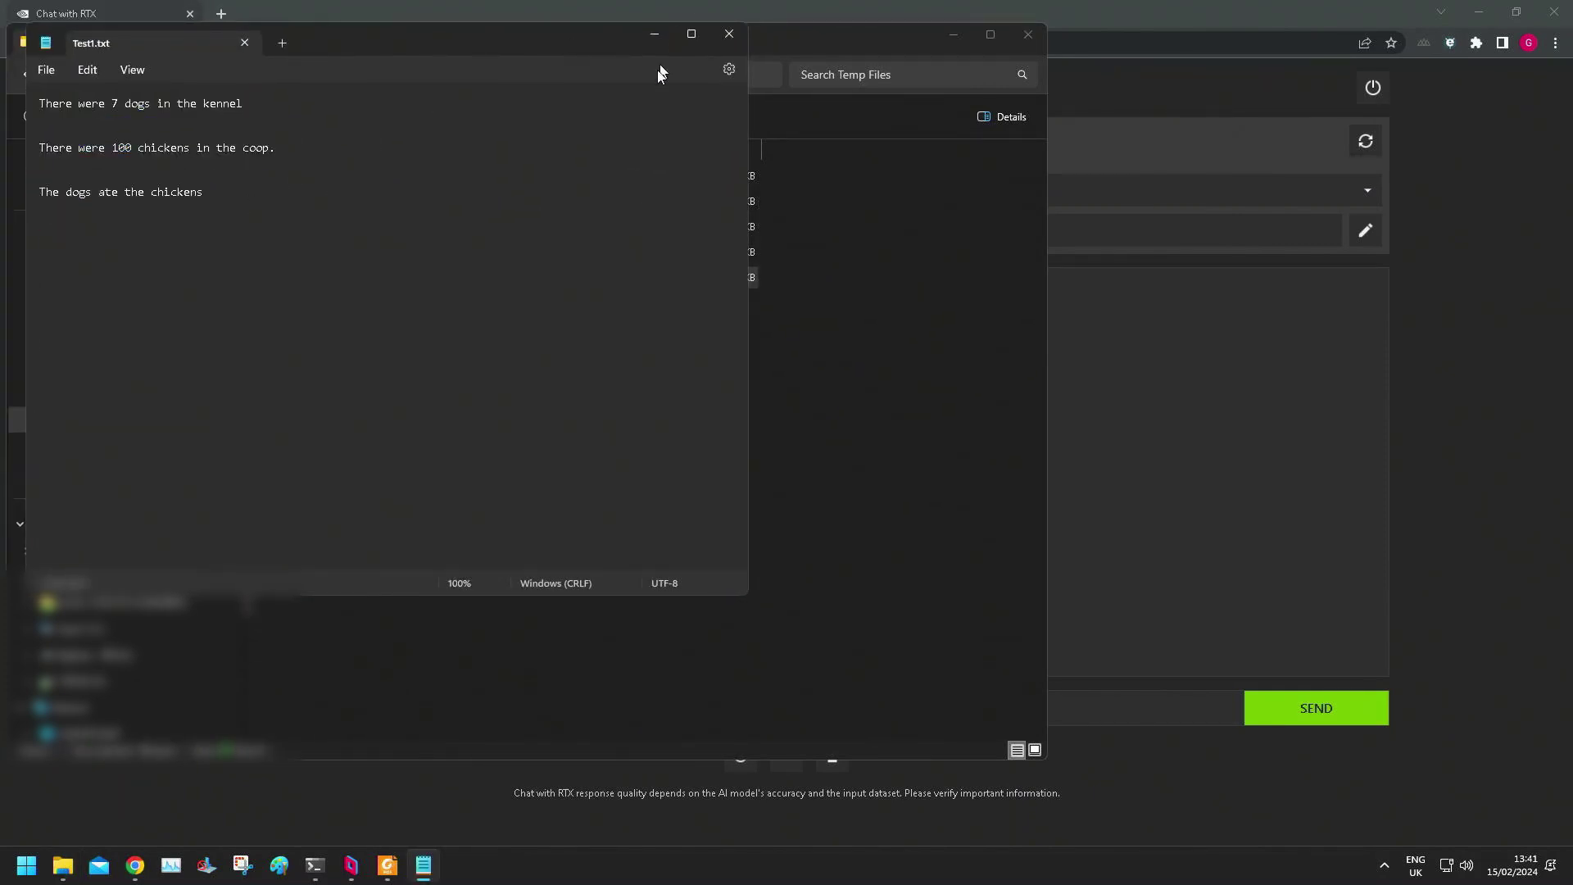
{"action": "left_click", "coordinate": [744, 32]}
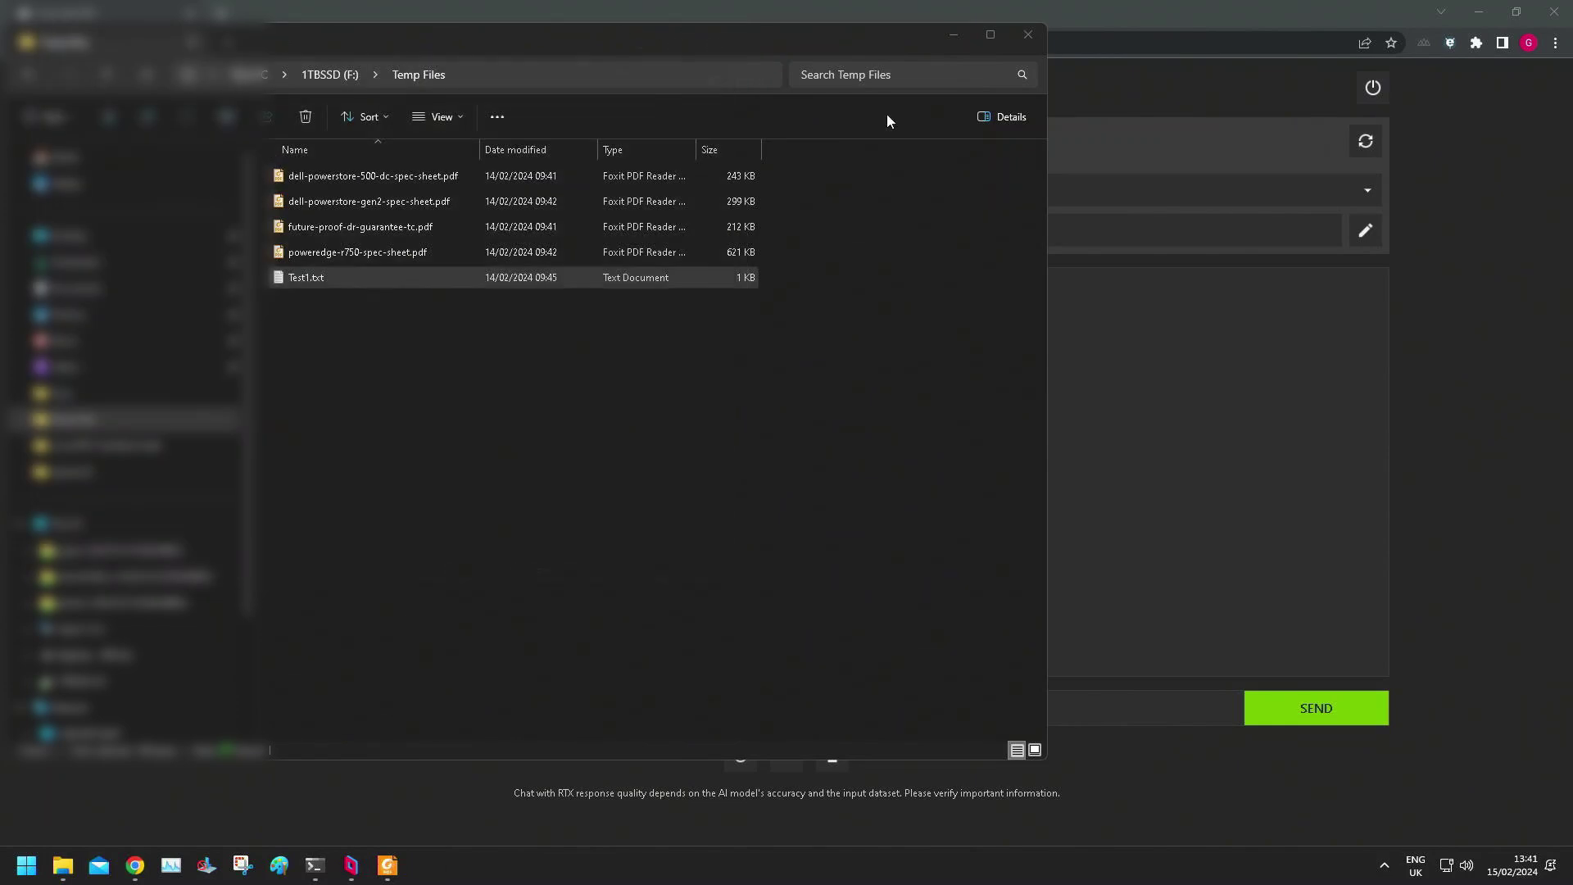
{"action": "left_click", "coordinate": [1026, 34]}
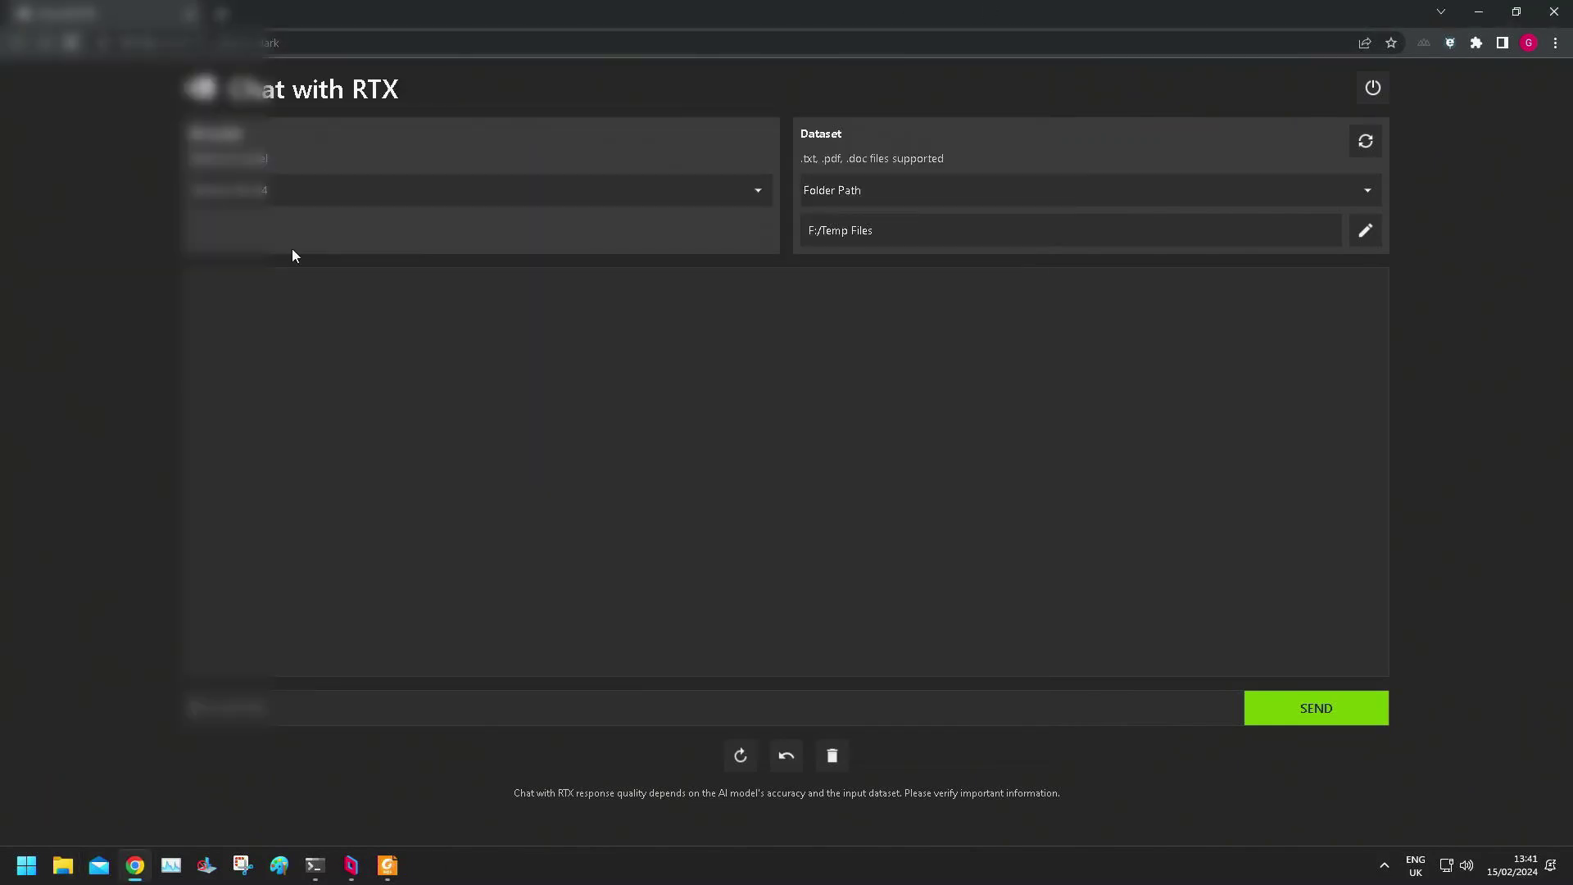
Send the message "hello" to the chatbot.
{"action": "left_click", "coordinate": [534, 699]}
{"action": "type", "text": "hello"}
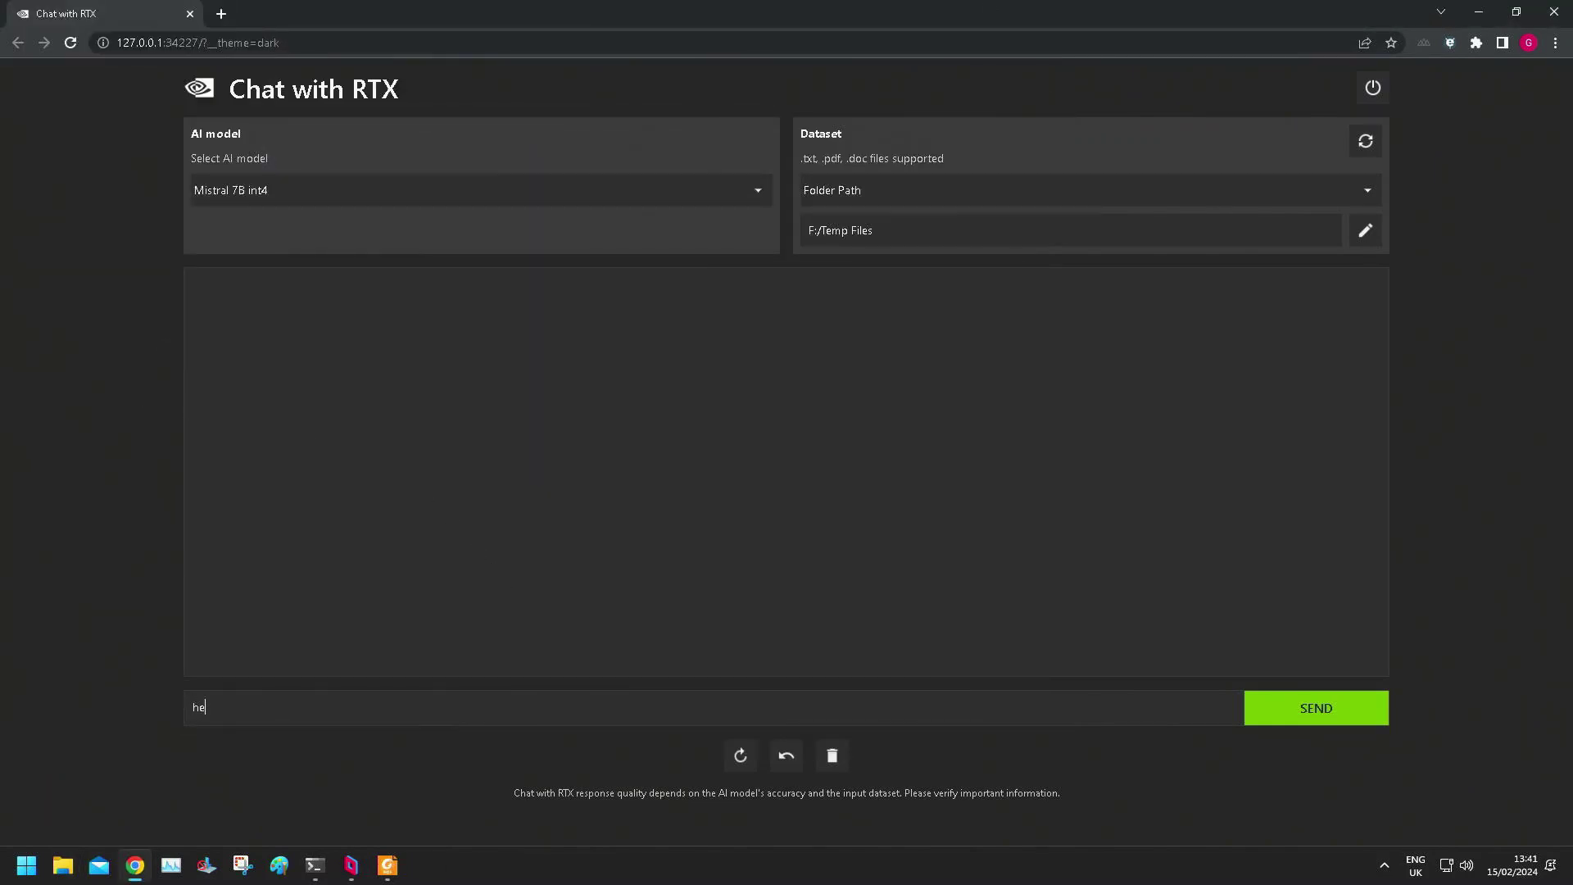
{"action": "key", "text": "Return"}
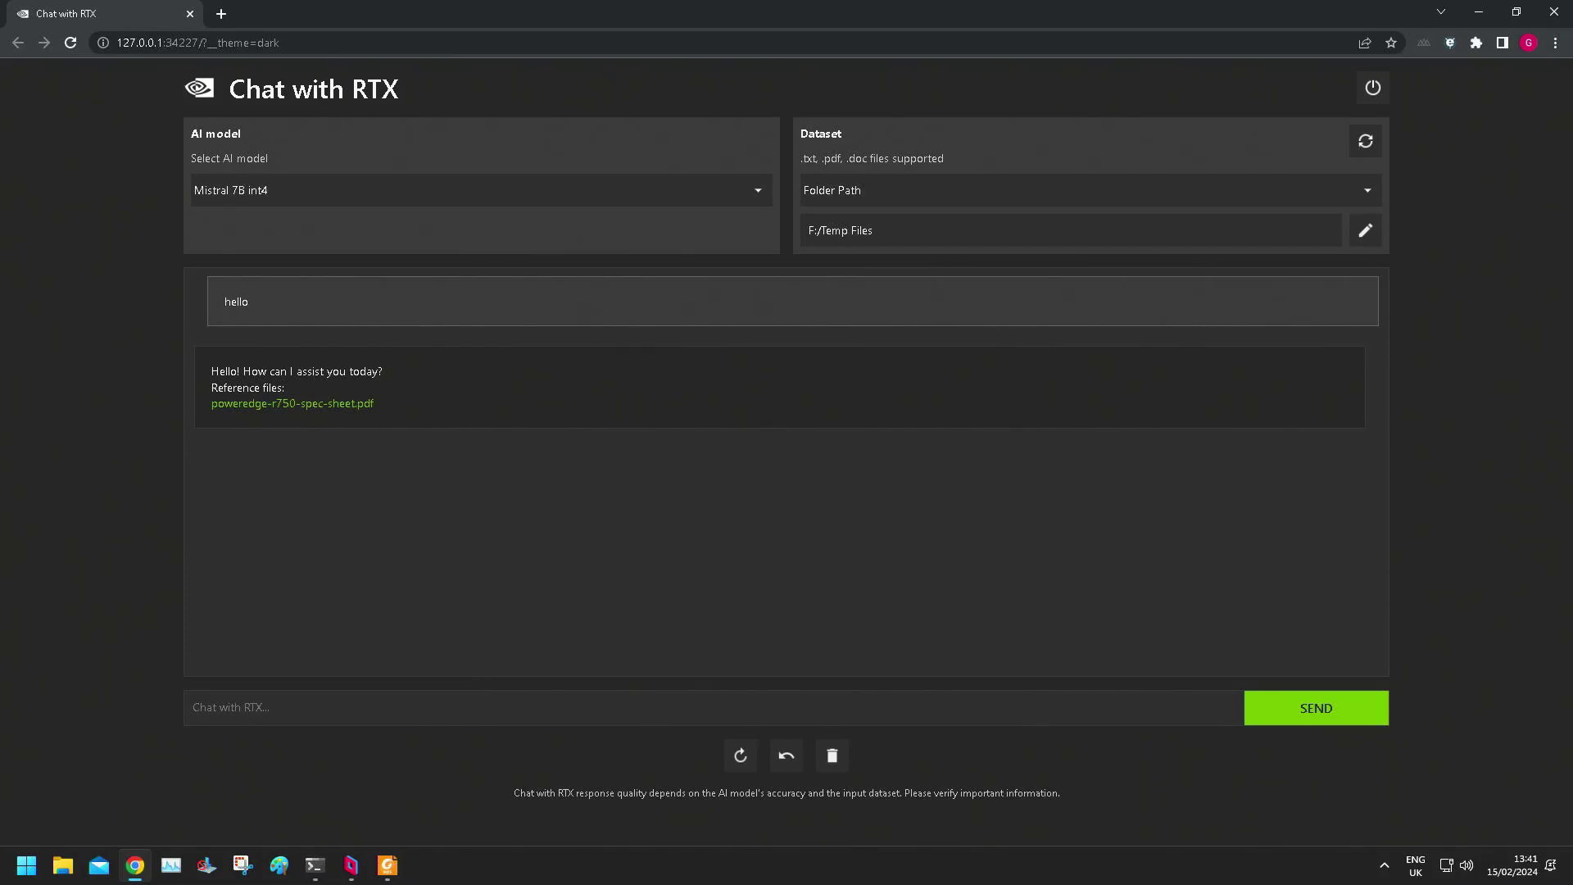
Open the reference file poweredge-r750-spec-sheet.pdf from the chatbot's reply and look through its first page.
{"action": "left_click", "coordinate": [297, 404]}
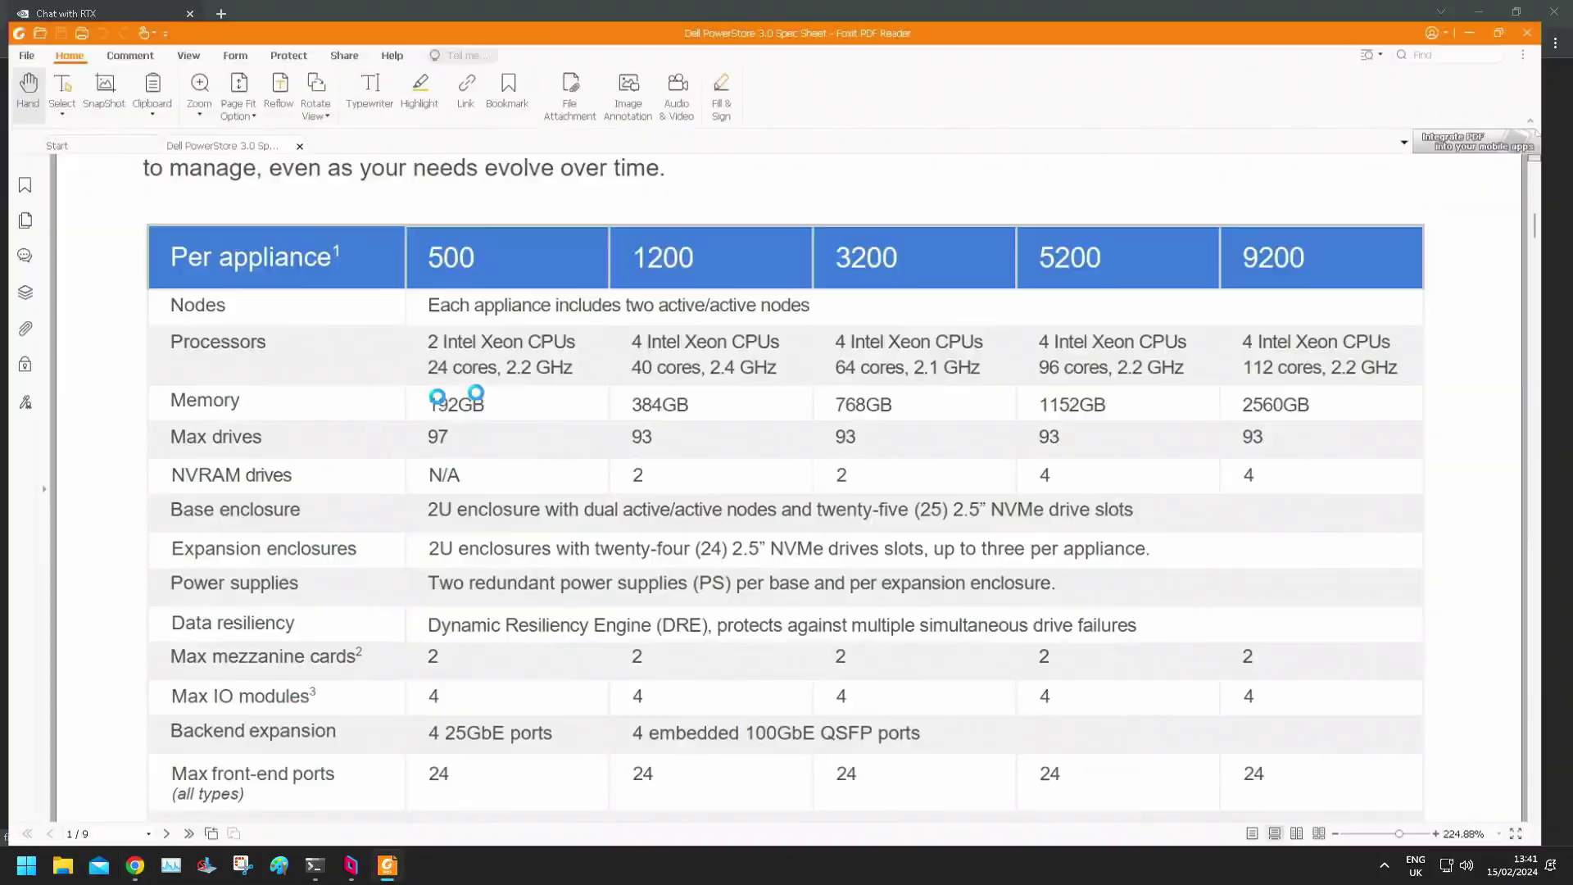
{"action": "scroll", "coordinate": [513, 554], "scroll_direction": "down", "scroll_amount": 4}
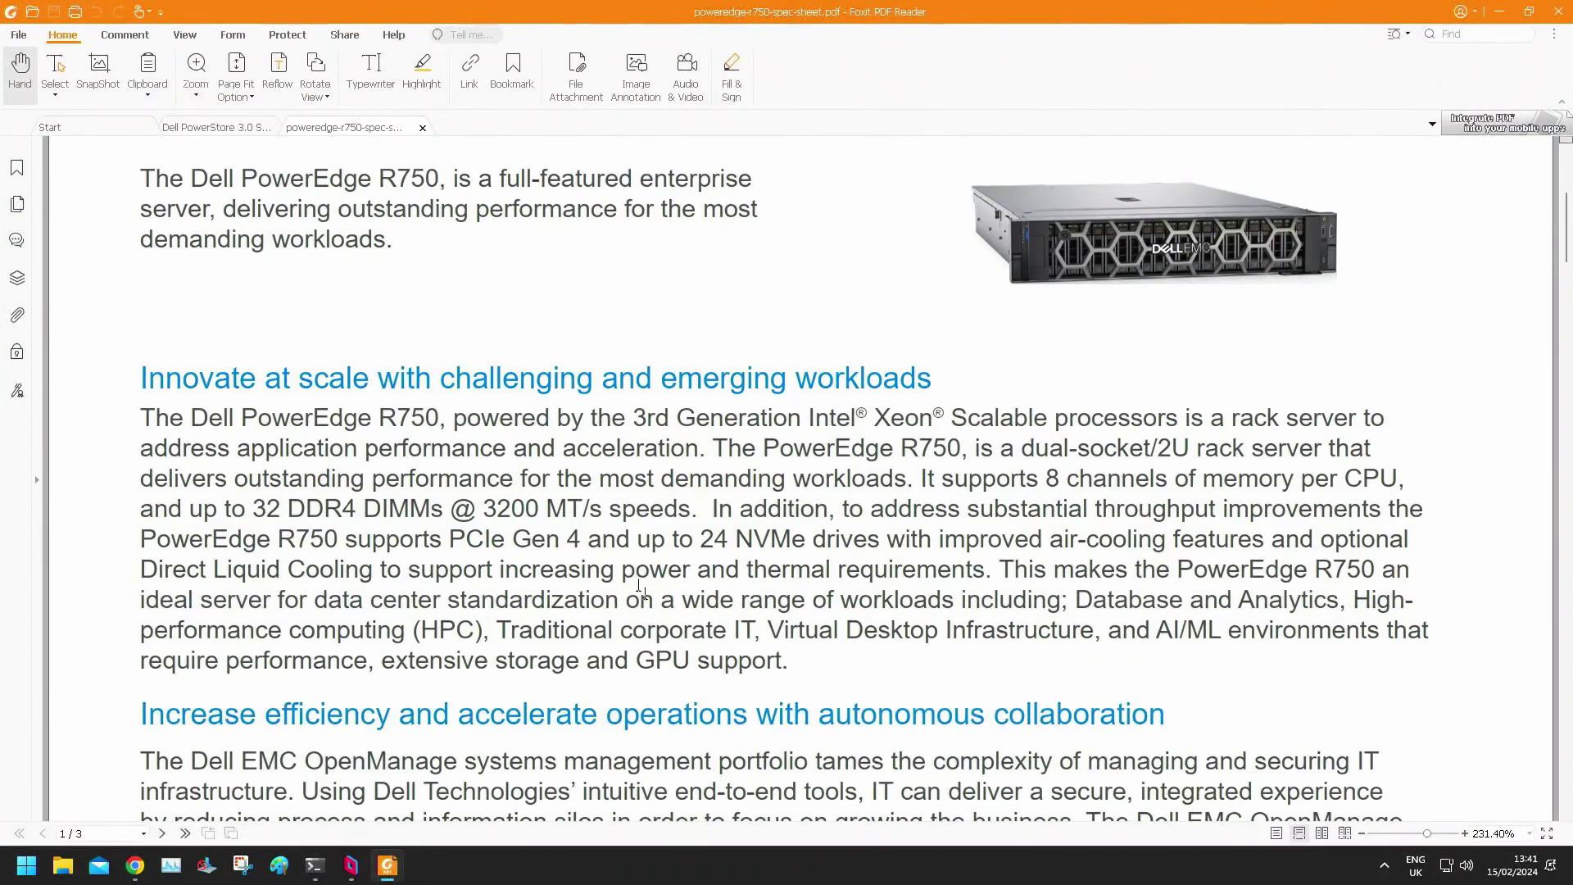
{"action": "scroll", "coordinate": [647, 604], "scroll_direction": "up", "scroll_amount": 2}
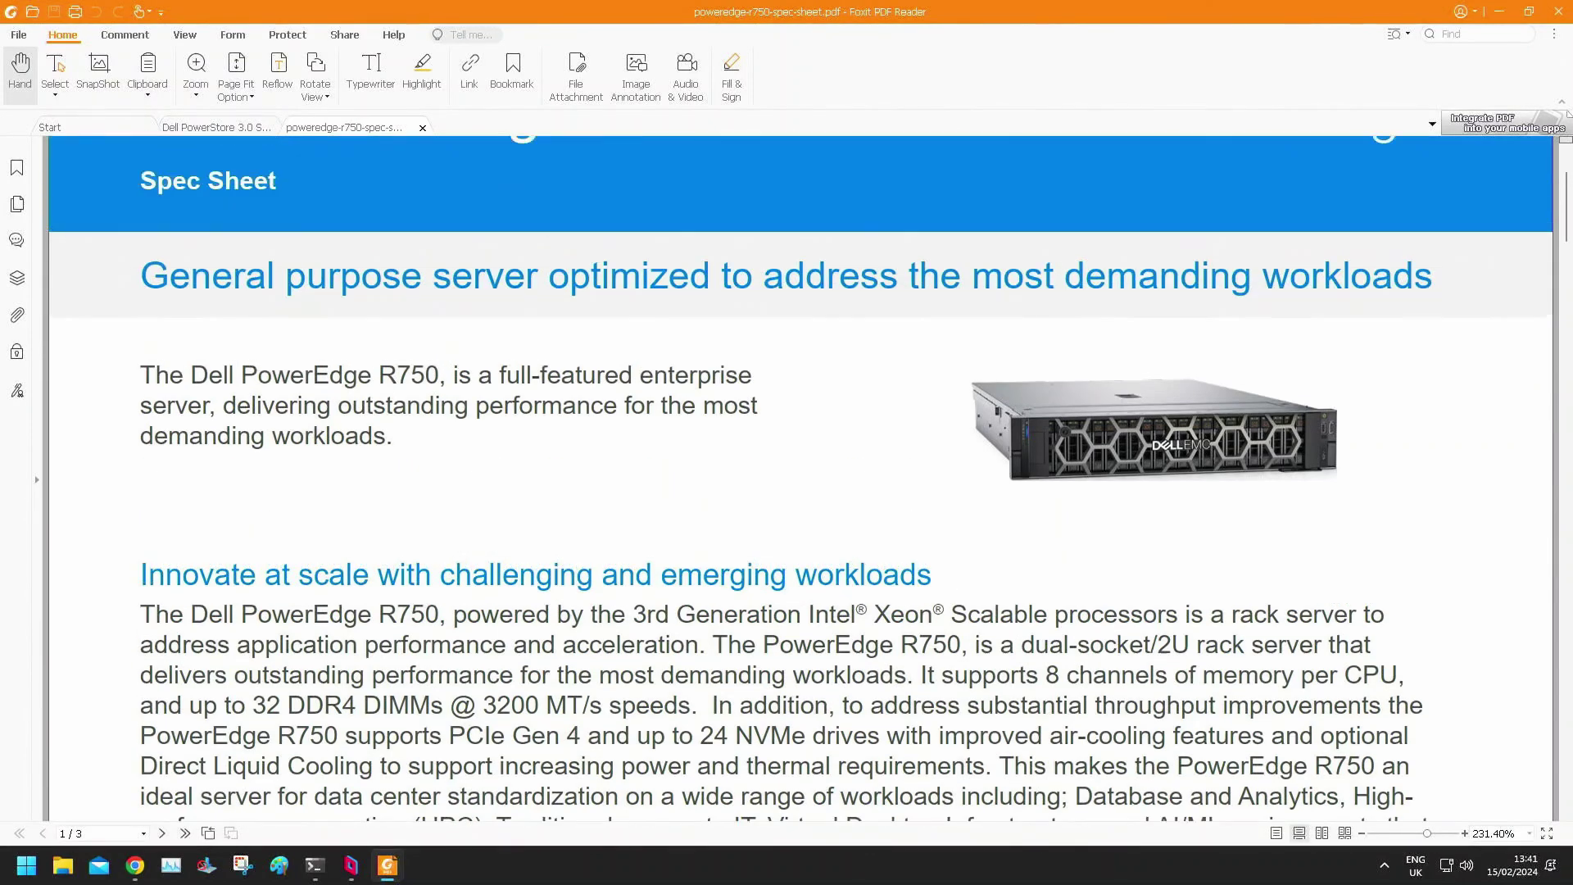
{"action": "scroll", "coordinate": [799, 479], "scroll_direction": "down", "scroll_amount": 9}
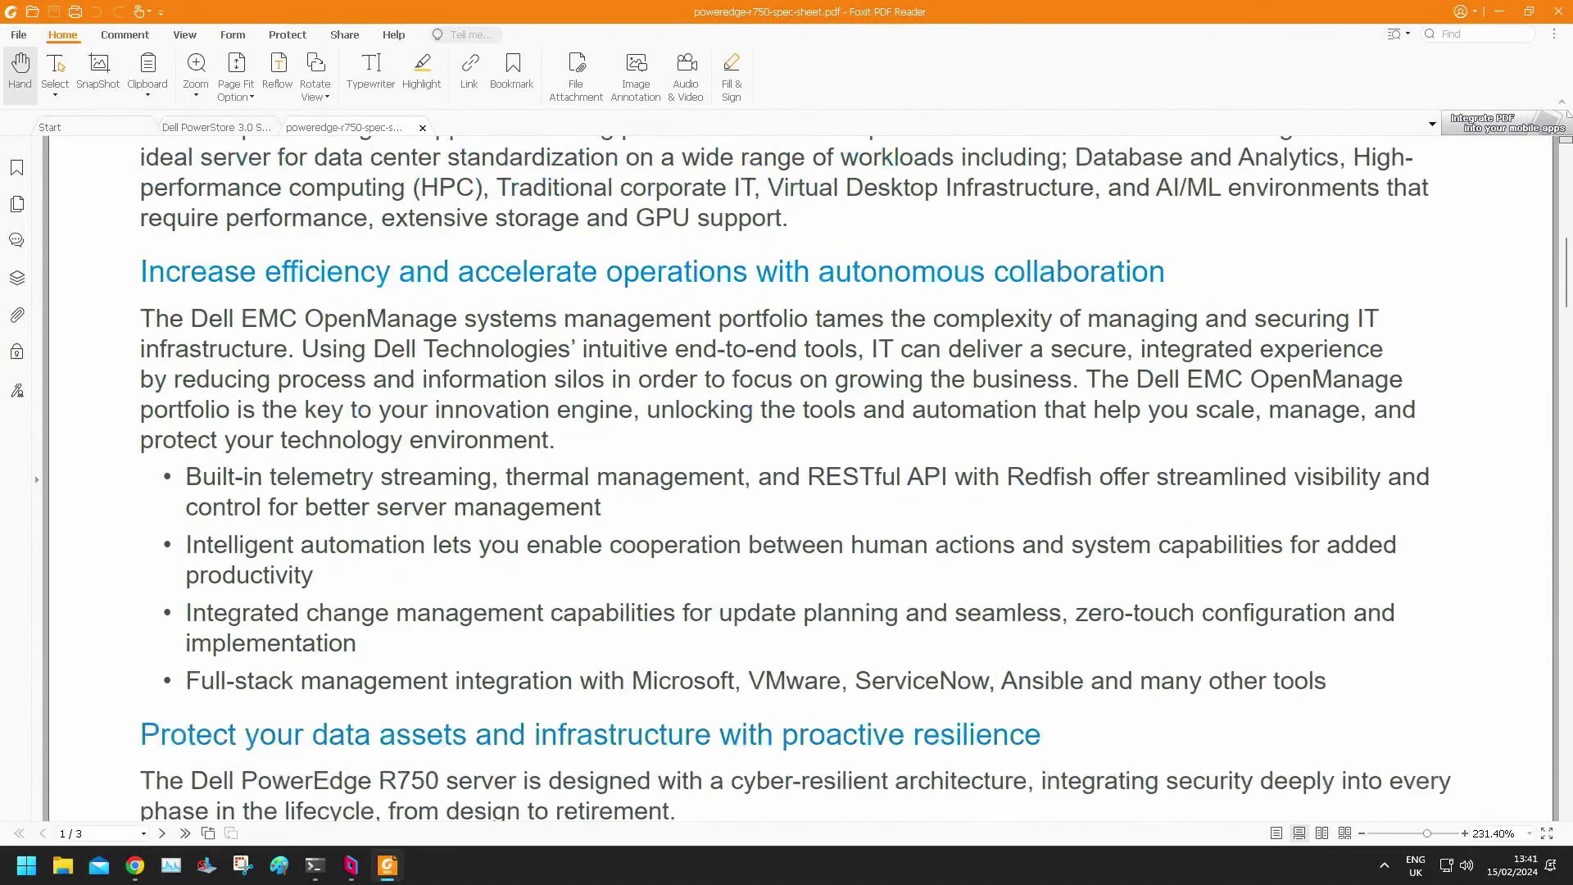
{"action": "scroll", "coordinate": [978, 646], "scroll_direction": "down", "scroll_amount": 3}
{"action": "scroll", "coordinate": [979, 646], "scroll_direction": "up", "scroll_amount": 9}
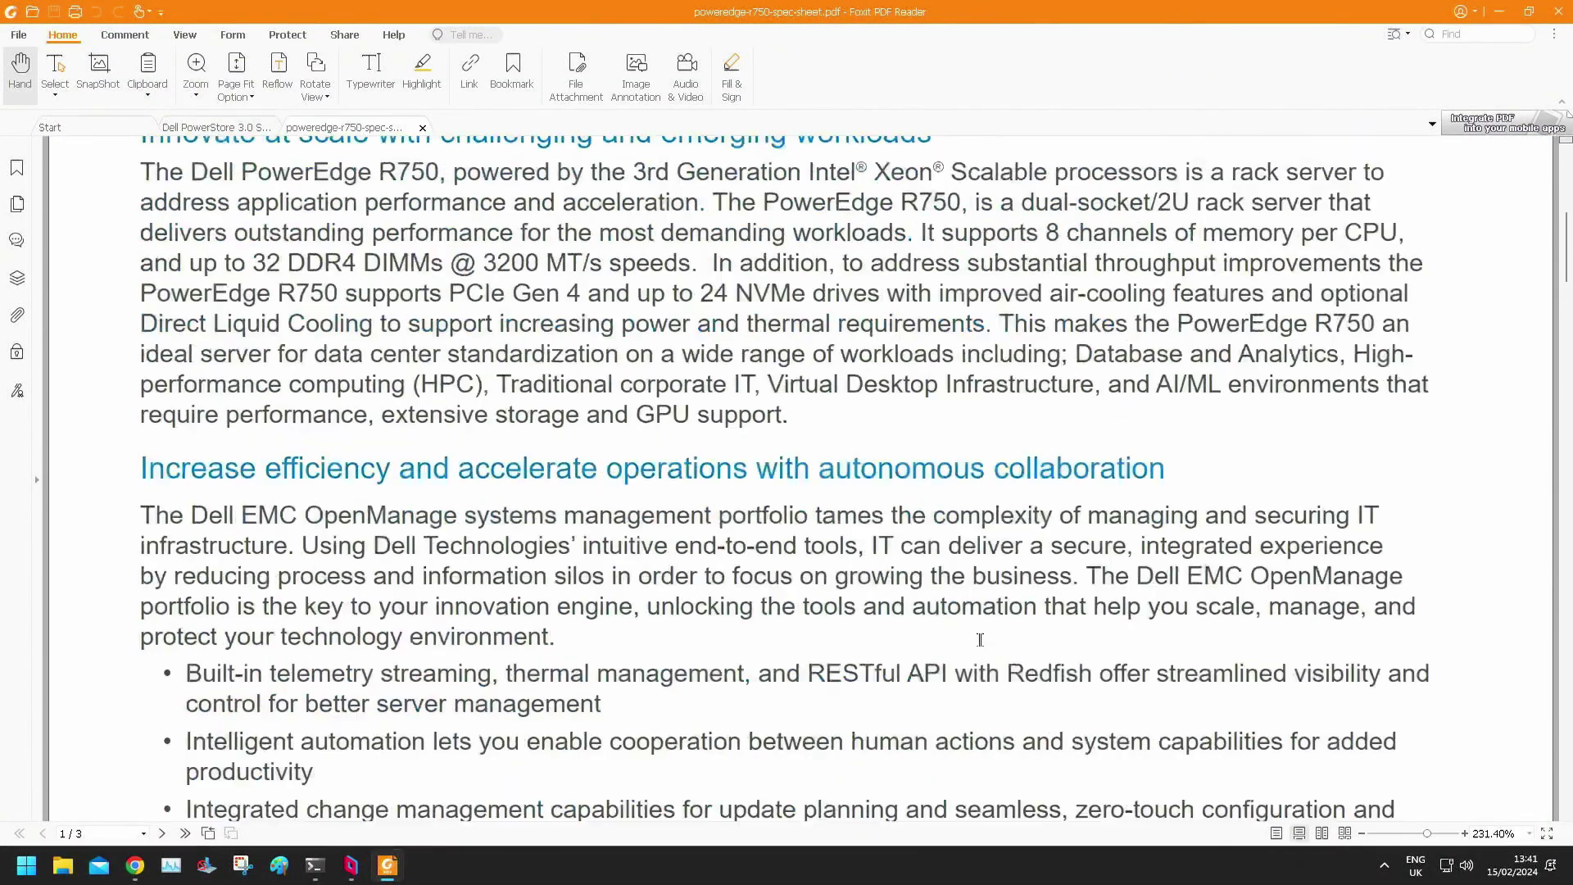
{"action": "scroll", "coordinate": [978, 645], "scroll_direction": "up", "scroll_amount": 2}
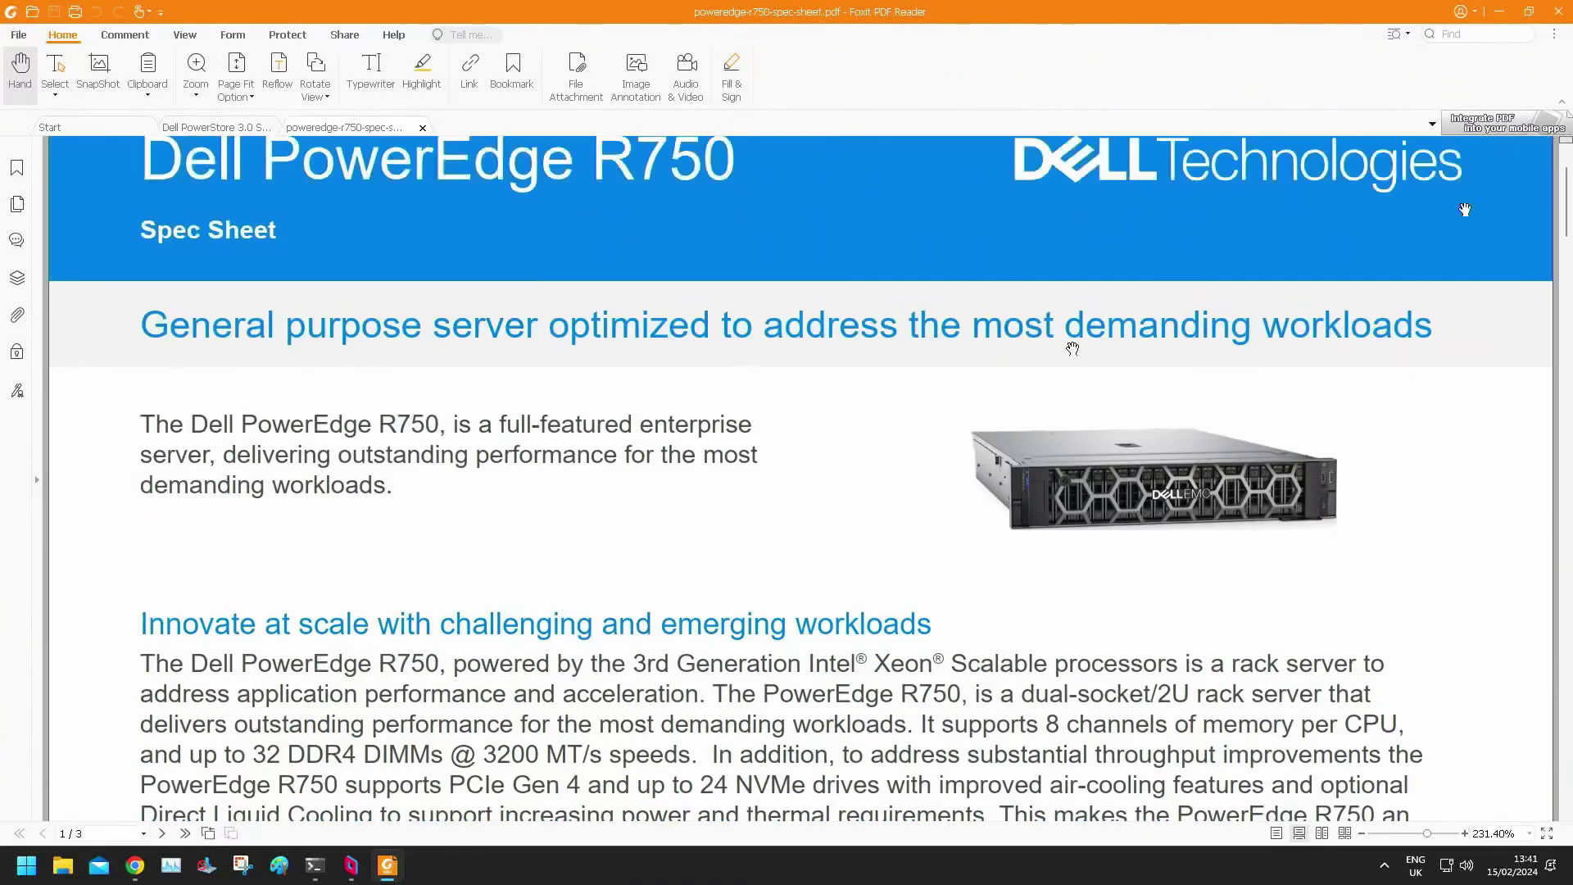
Return to Chat with RTX and ask "how many racku does an r750 use".
{"action": "left_click", "coordinate": [1498, 11]}
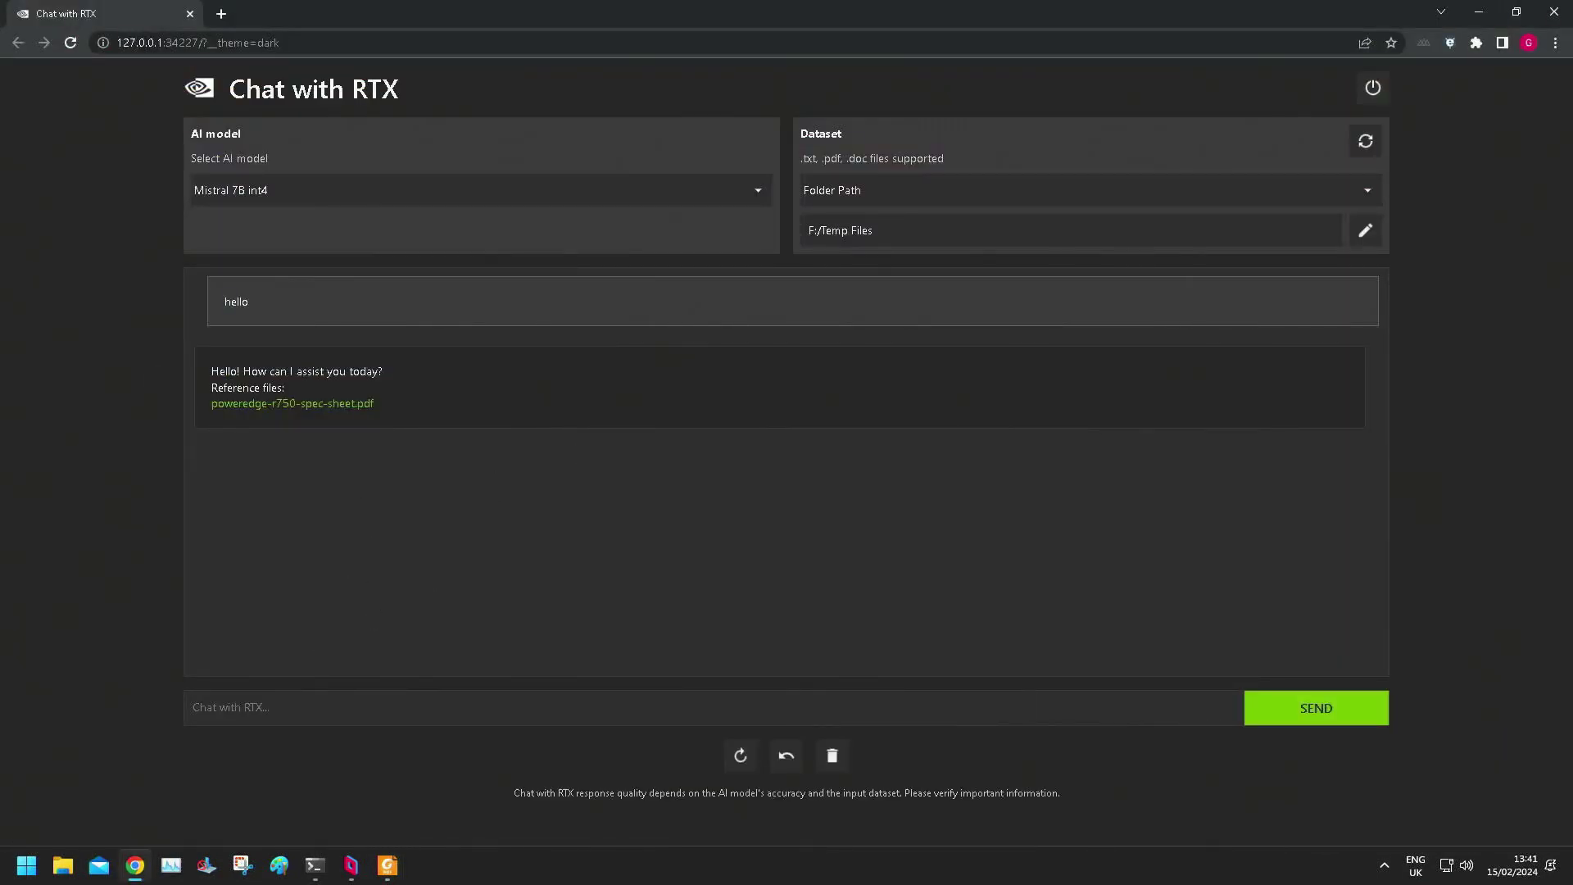
{"action": "type", "text": "how many racku does an r750 use"}
{"action": "key", "text": "Return"}
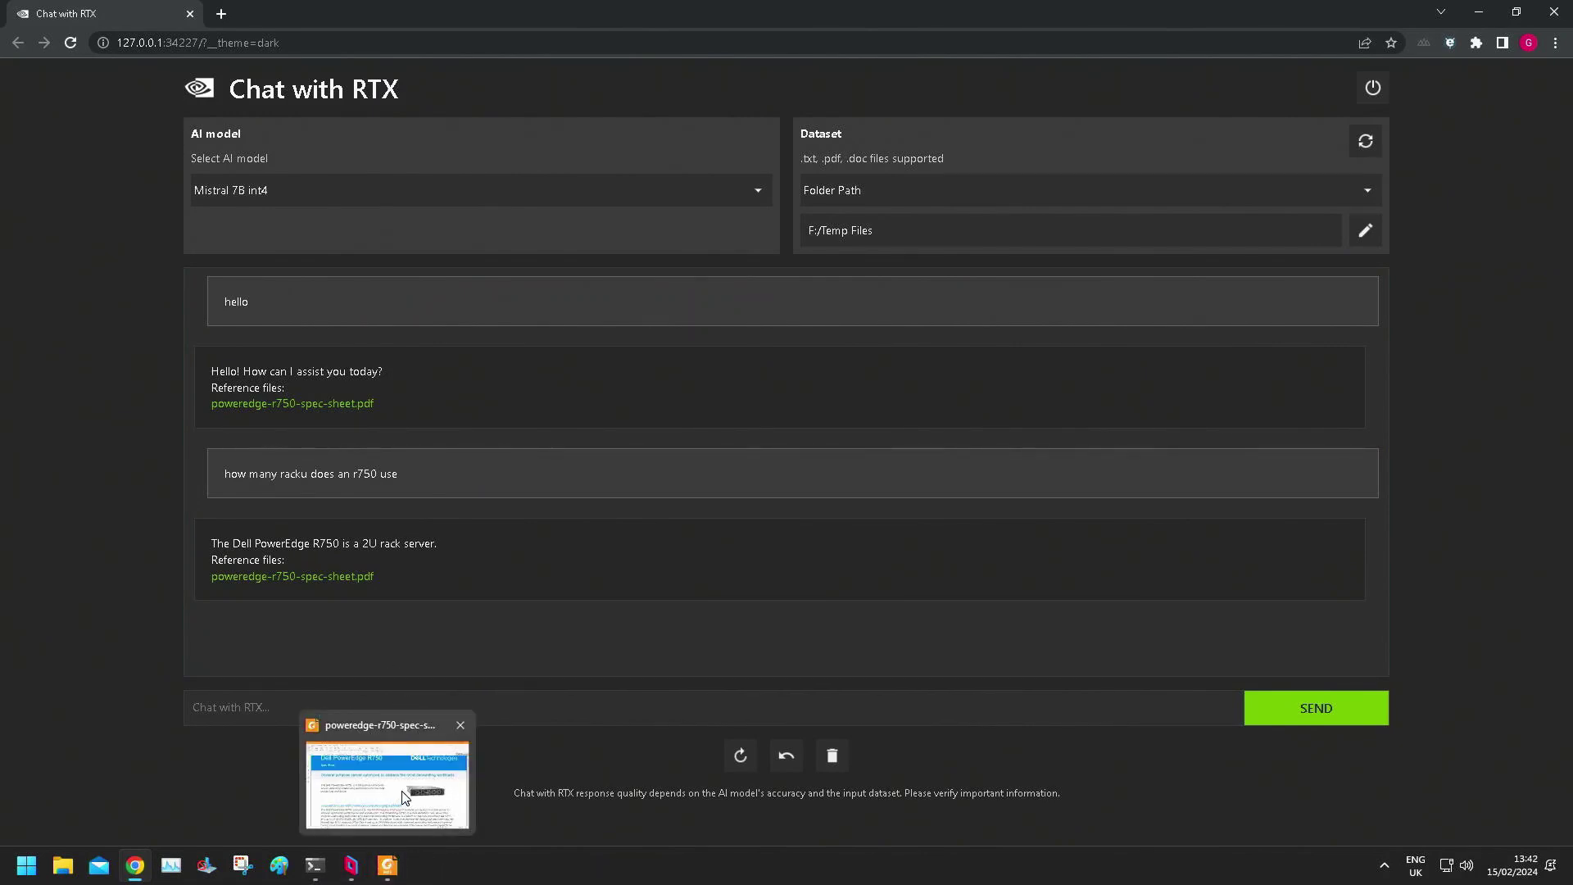
Switch to Foxit PDF Reader and examine the 5200 column of the per-appliance table in the Dell PowerStore 3.0 spec sheet.
{"action": "left_click", "coordinate": [388, 865]}
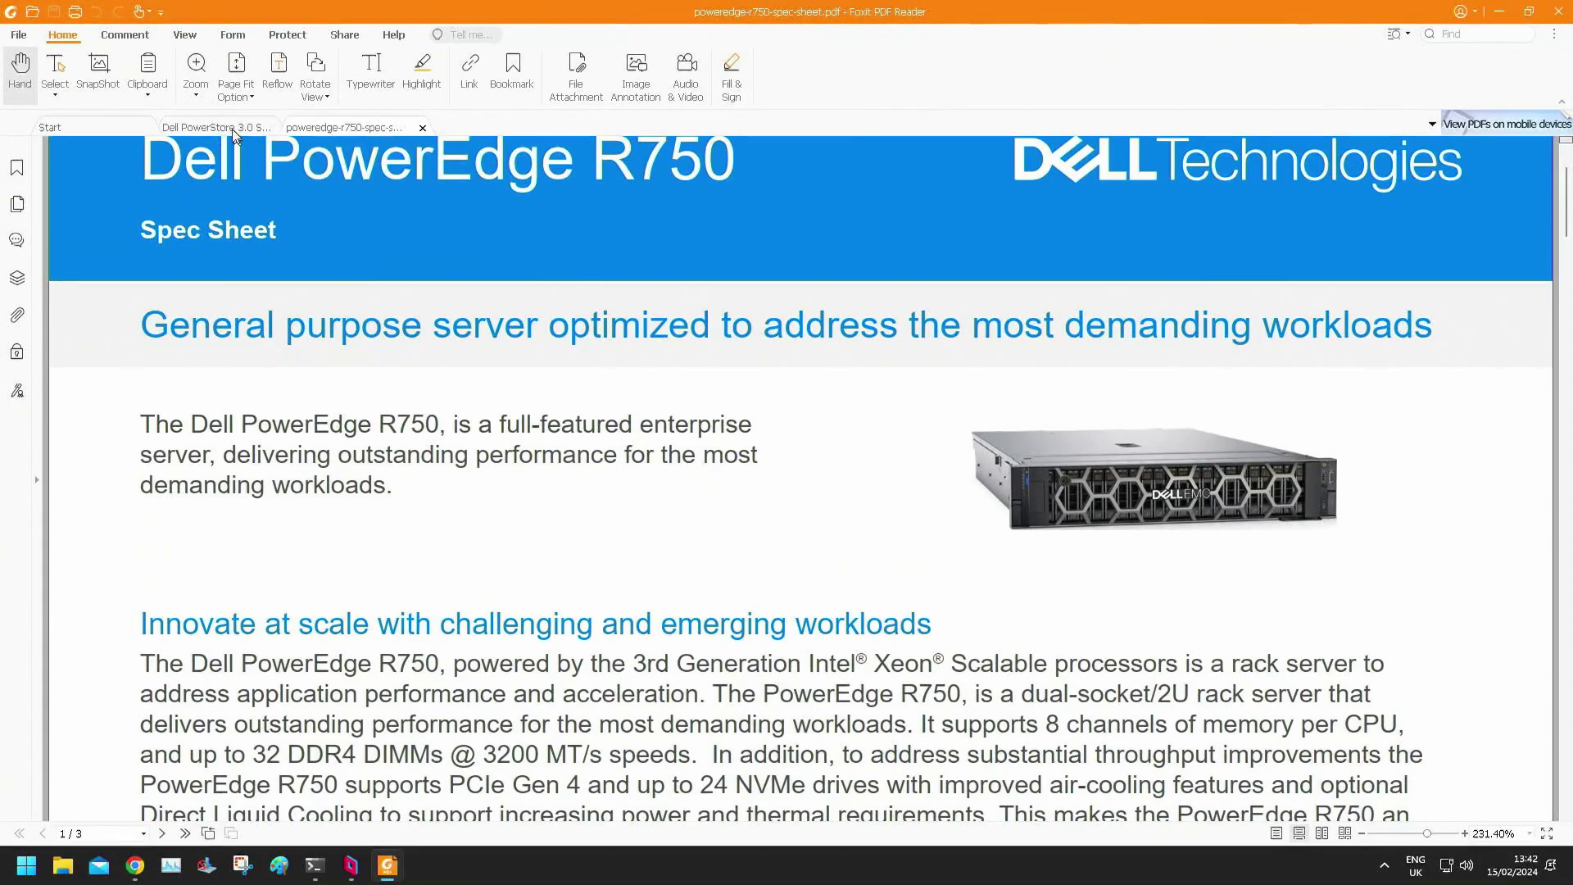
{"action": "left_click", "coordinate": [217, 127]}
{"action": "scroll", "coordinate": [566, 440], "scroll_direction": "up", "scroll_amount": 1}
{"action": "scroll", "coordinate": [868, 553], "scroll_direction": "down", "scroll_amount": 1}
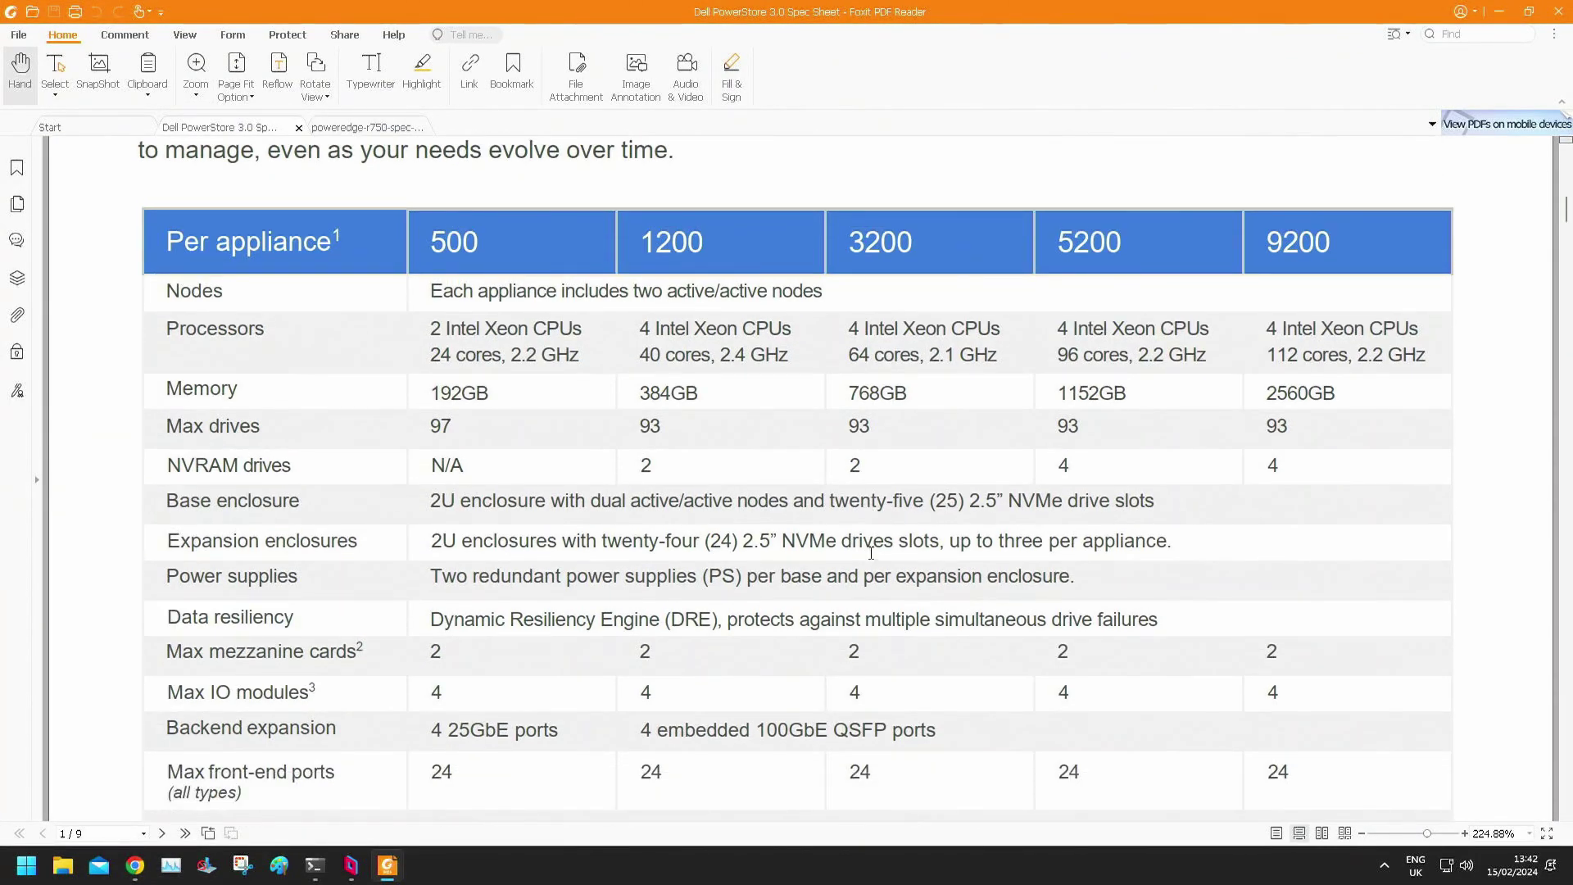
{"action": "scroll", "coordinate": [926, 410], "scroll_direction": "up", "scroll_amount": 4}
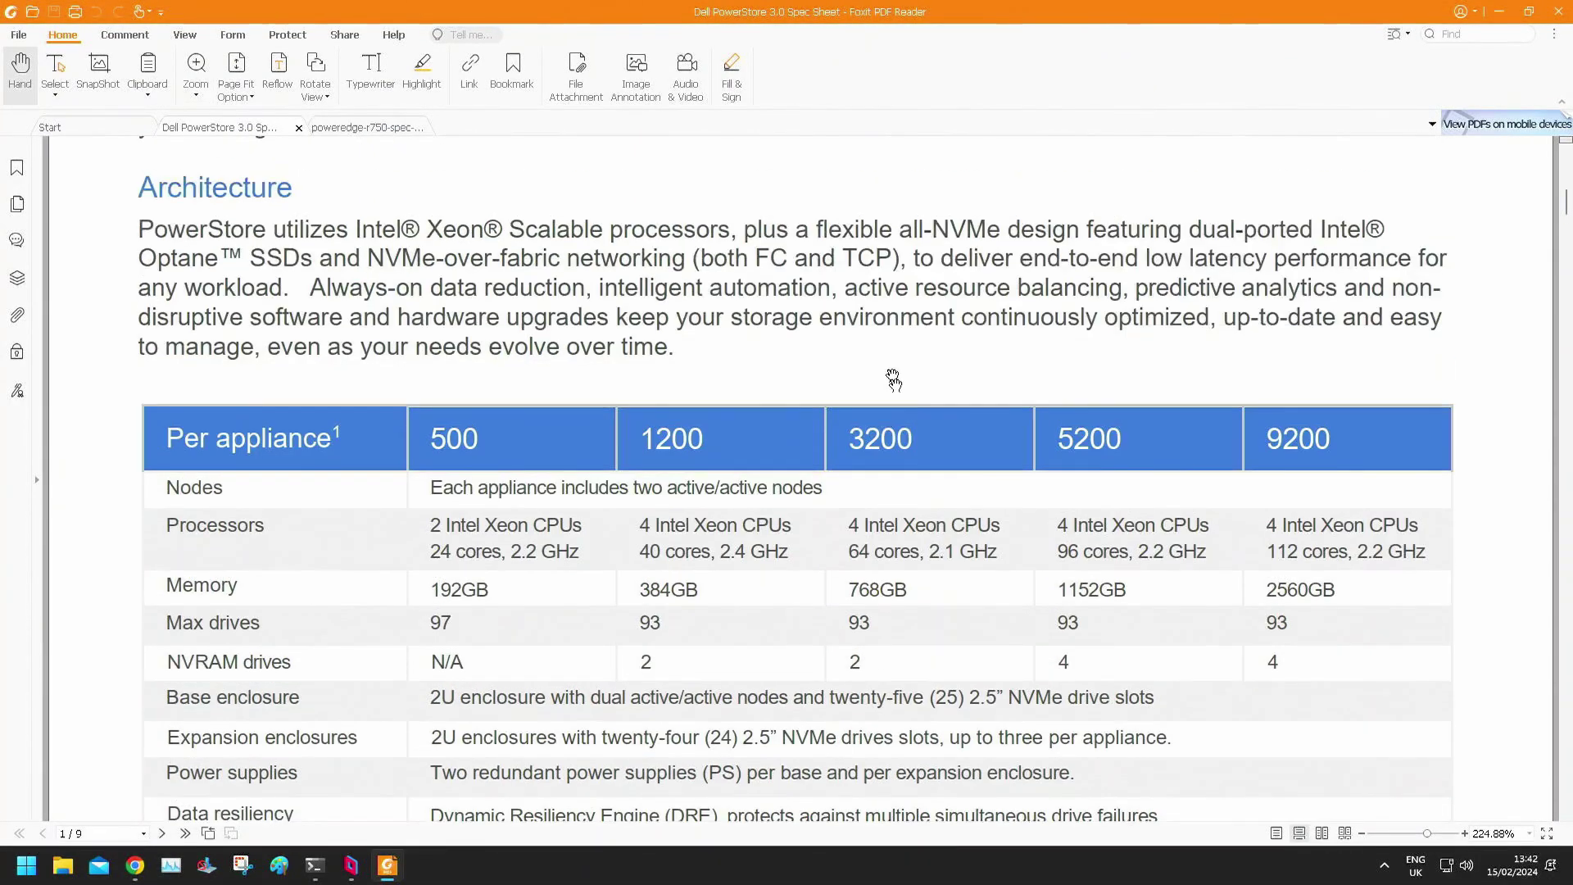
{"action": "scroll", "coordinate": [923, 414], "scroll_direction": "down", "scroll_amount": 4}
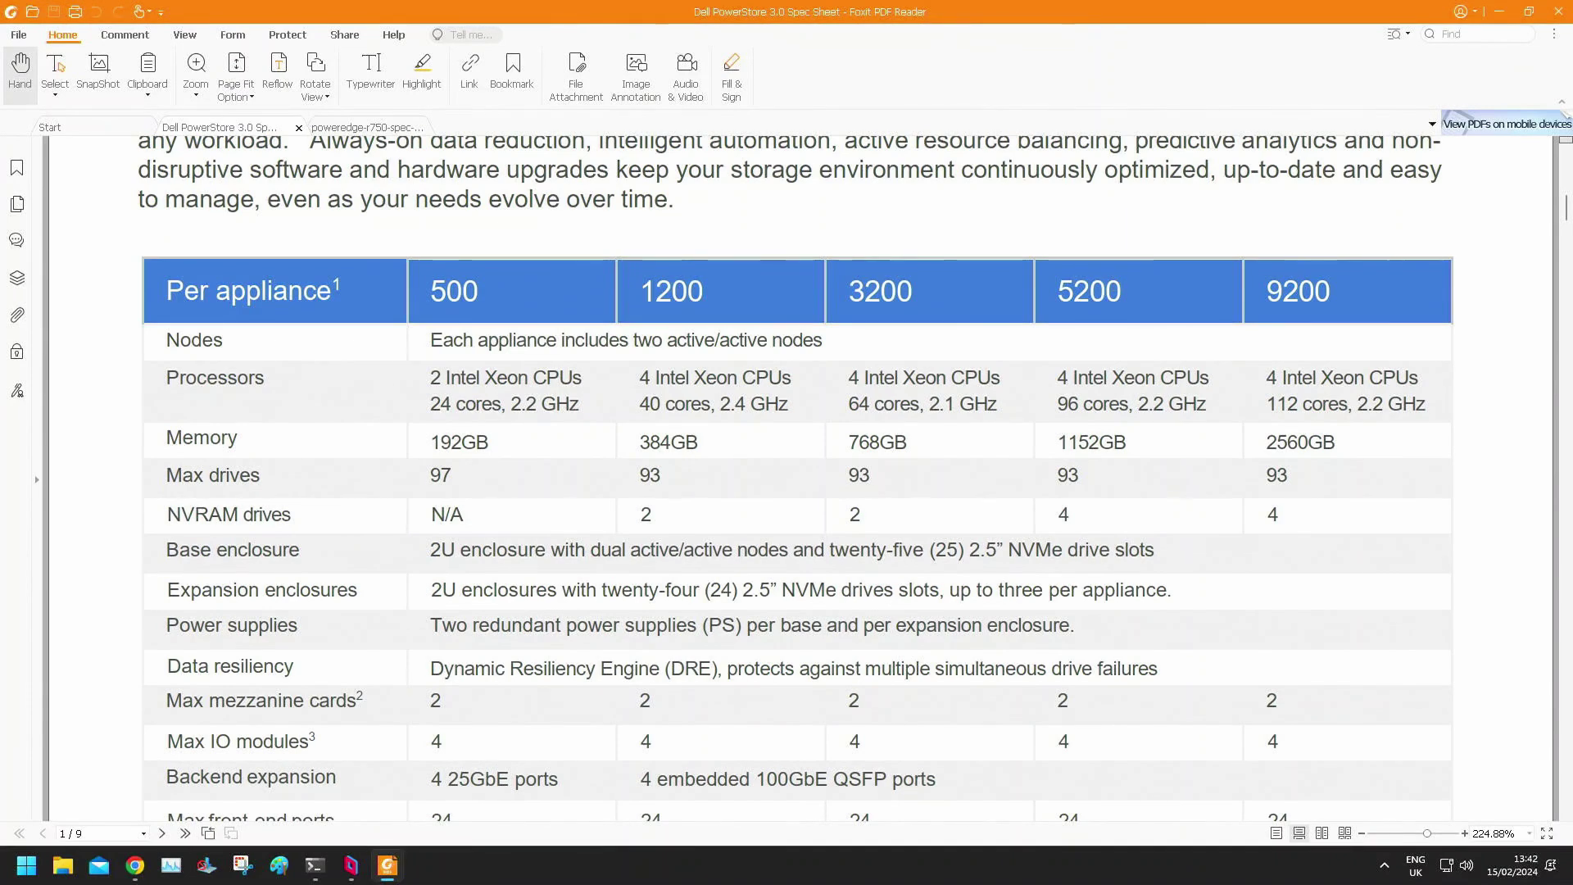
{"action": "double_click", "coordinate": [1061, 288]}
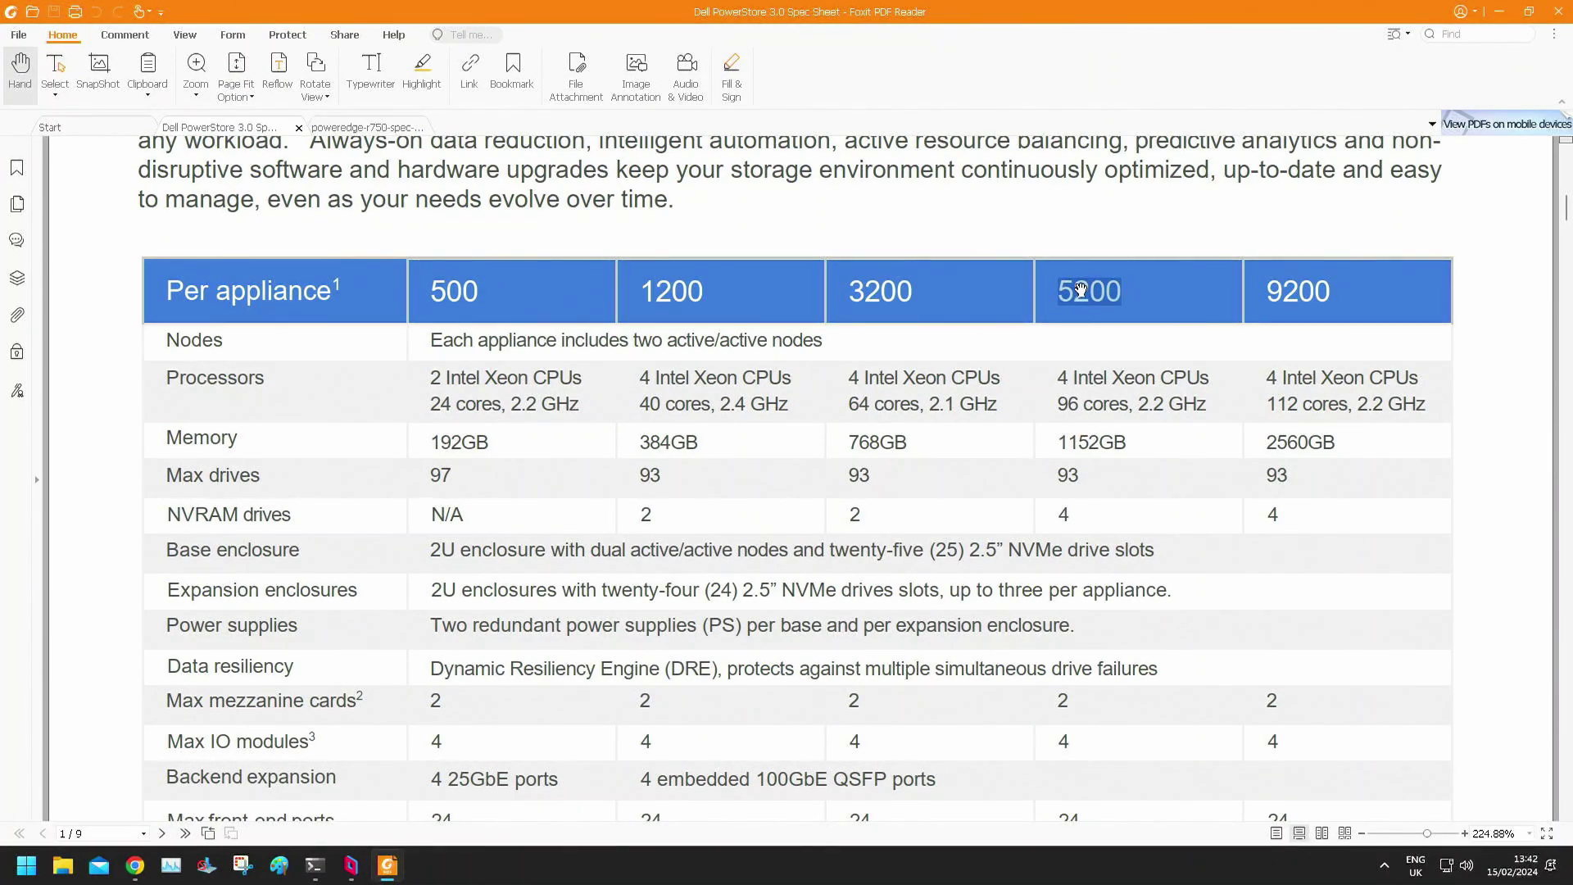
{"action": "left_click", "coordinate": [1152, 297]}
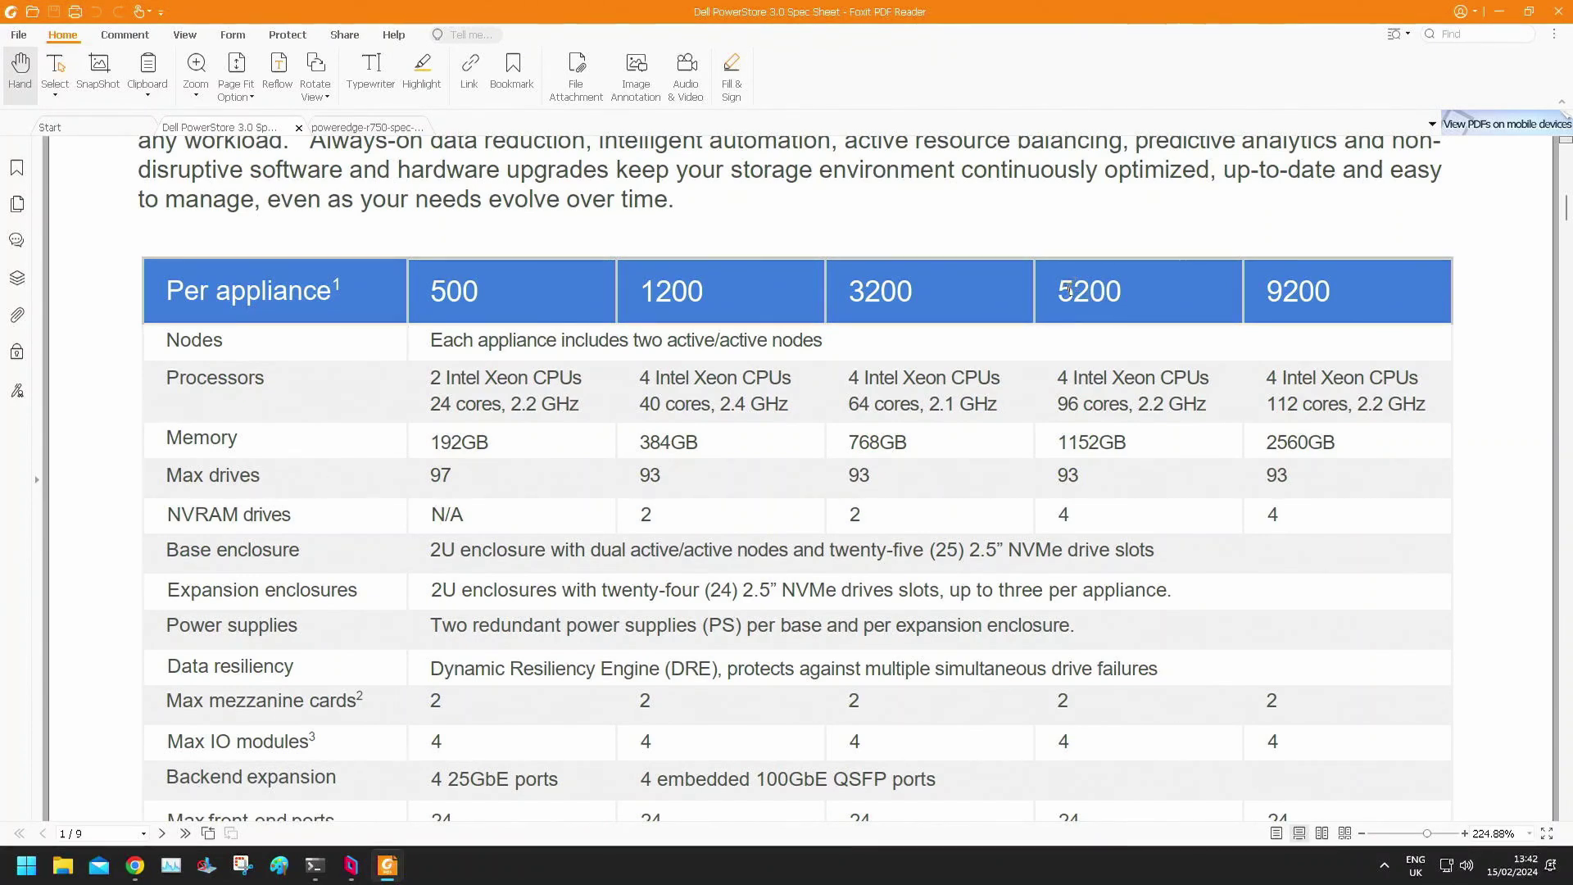
{"action": "mouse_move", "coordinate": [1067, 299]}
{"action": "left_mouse_down"}
{"action": "mouse_move", "coordinate": [1092, 442]}
{"action": "mouse_move", "coordinate": [1069, 328]}
{"action": "left_mouse_up"}
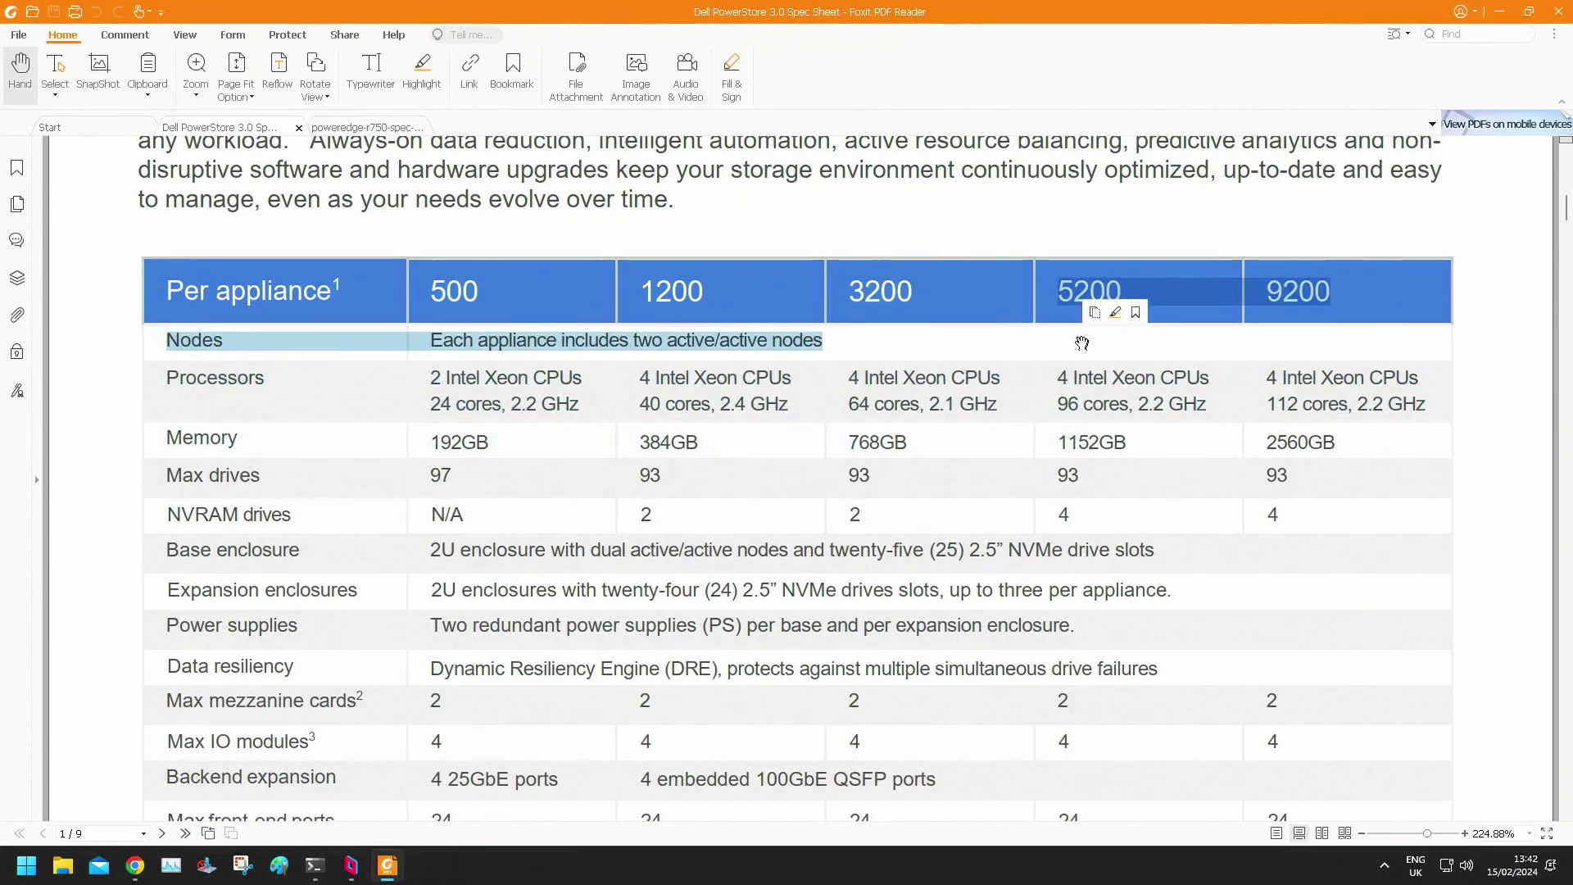
Return to Chat with RTX and ask "how much memory does a powerstore 5200 have".
{"action": "left_click", "coordinate": [1092, 459]}
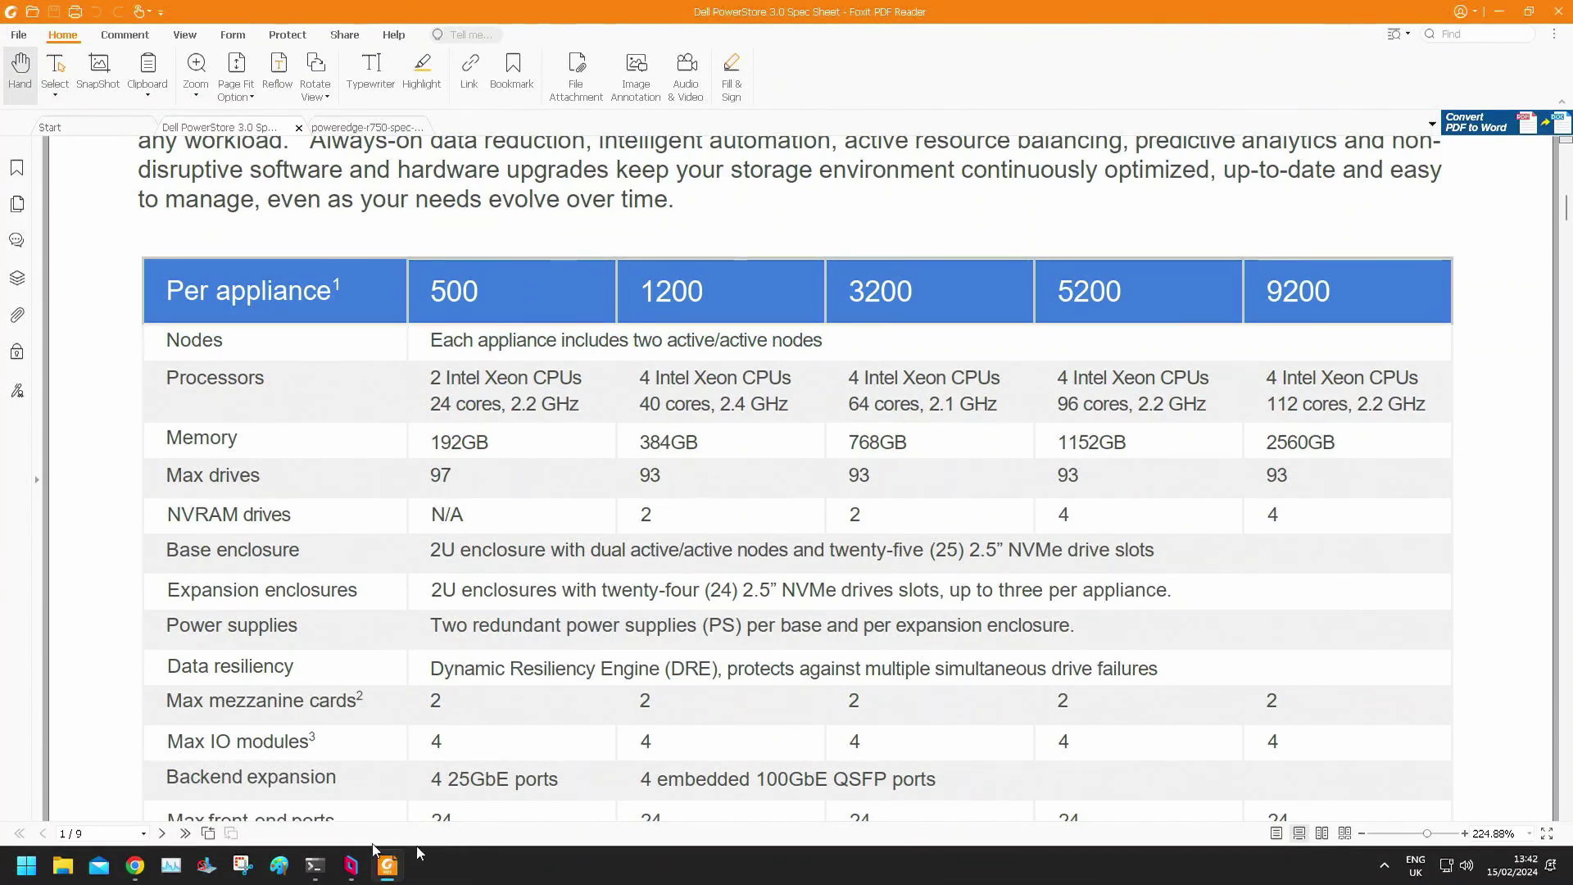
{"action": "left_click", "coordinate": [135, 867]}
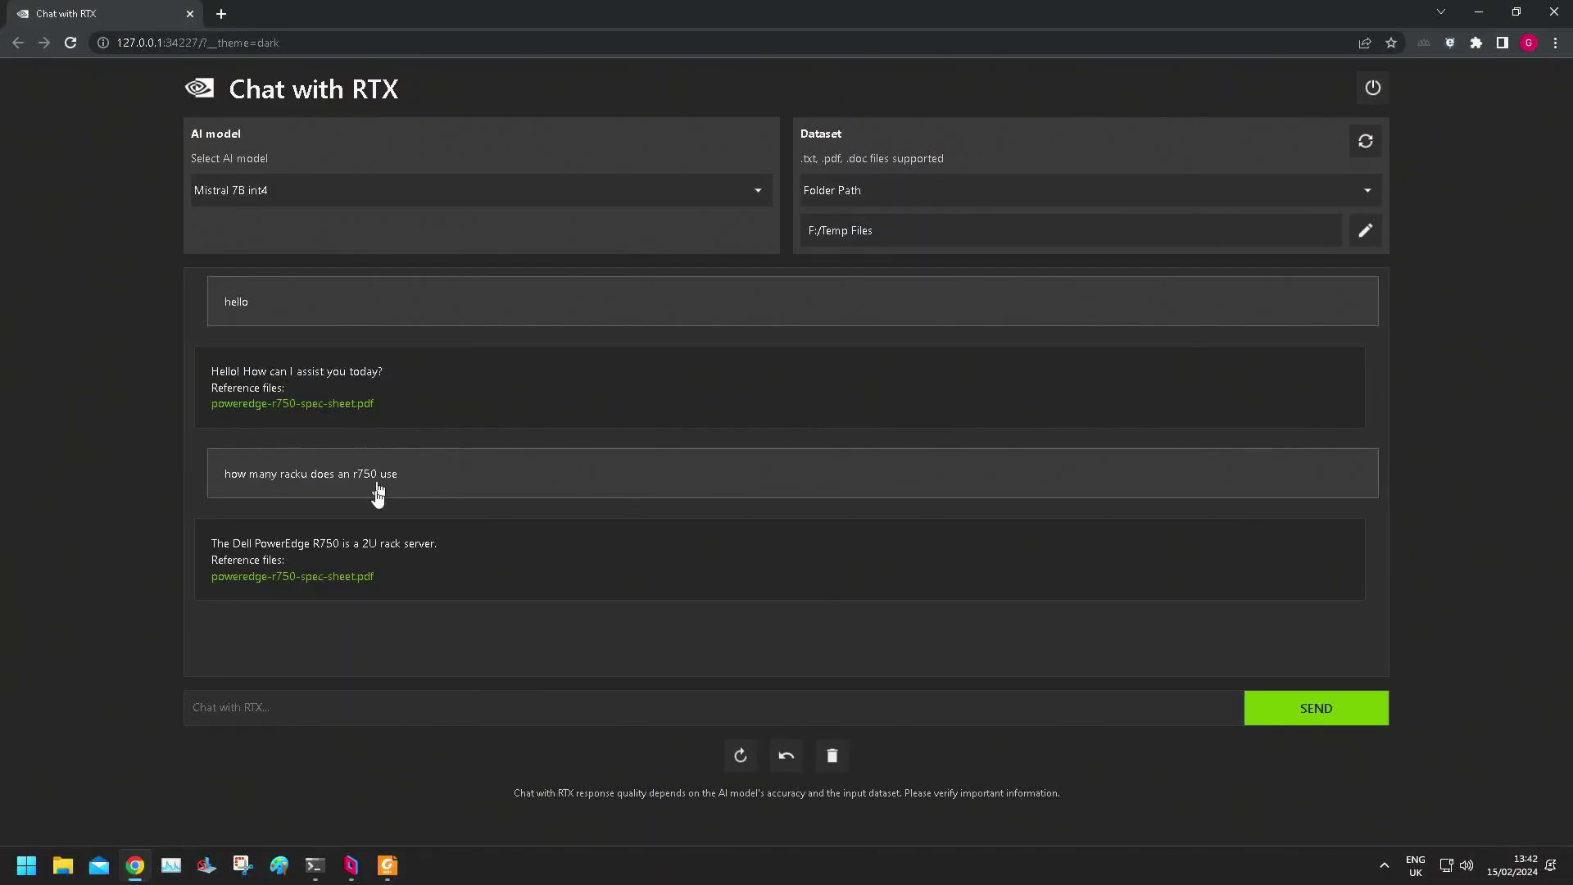
{"action": "left_click", "coordinate": [350, 702]}
{"action": "type", "text": "how much memory does a powerstor"}
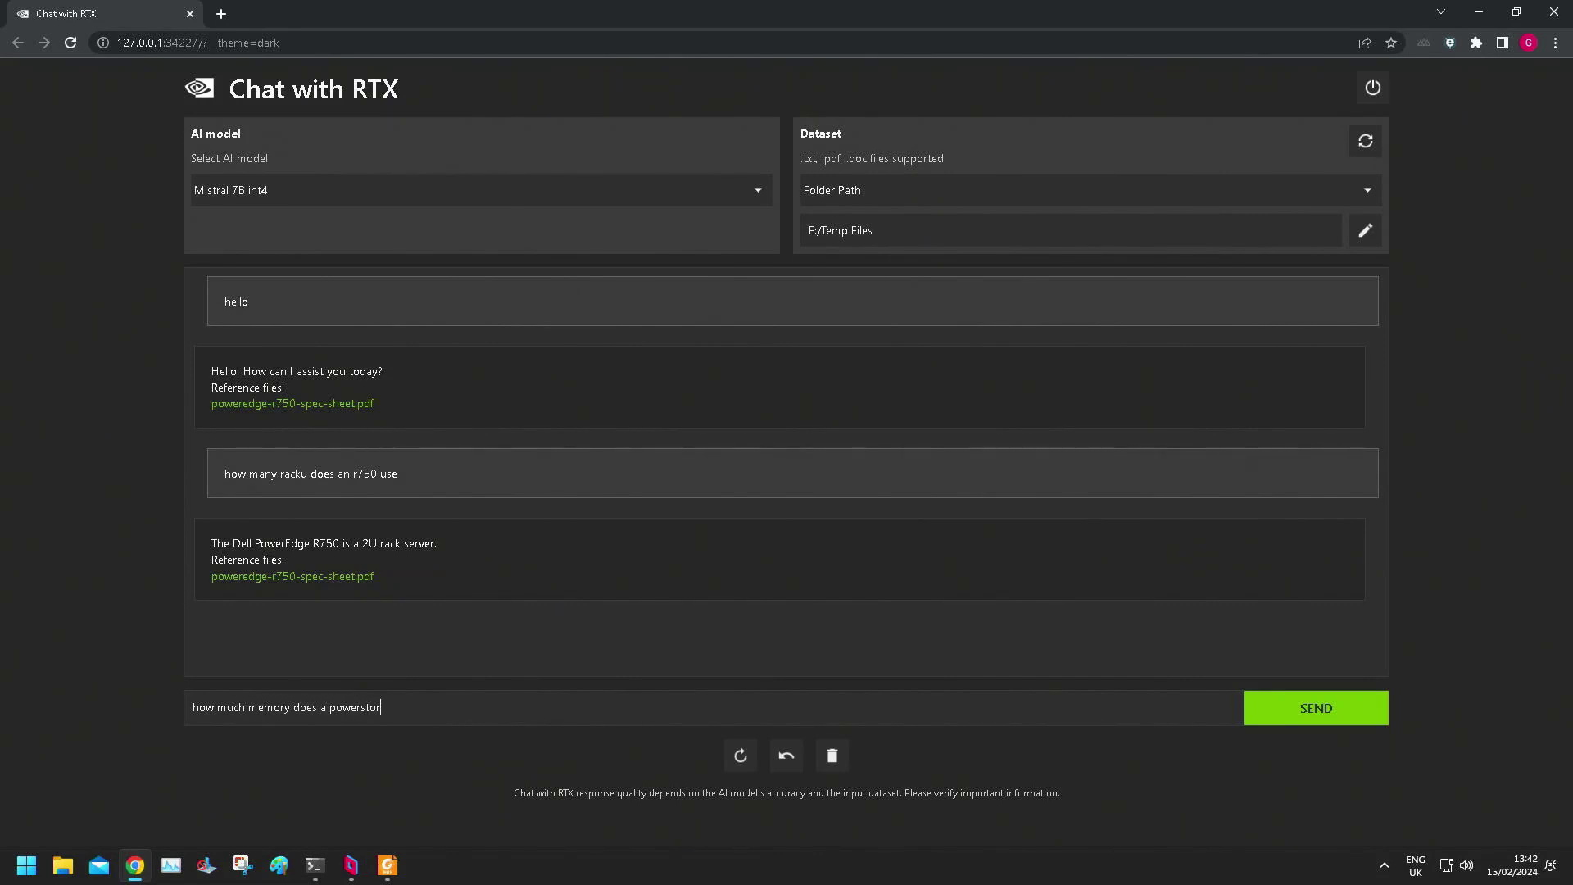
{"action": "type", "text": "e 52000 have"}
{"action": "key", "text": "Return"}
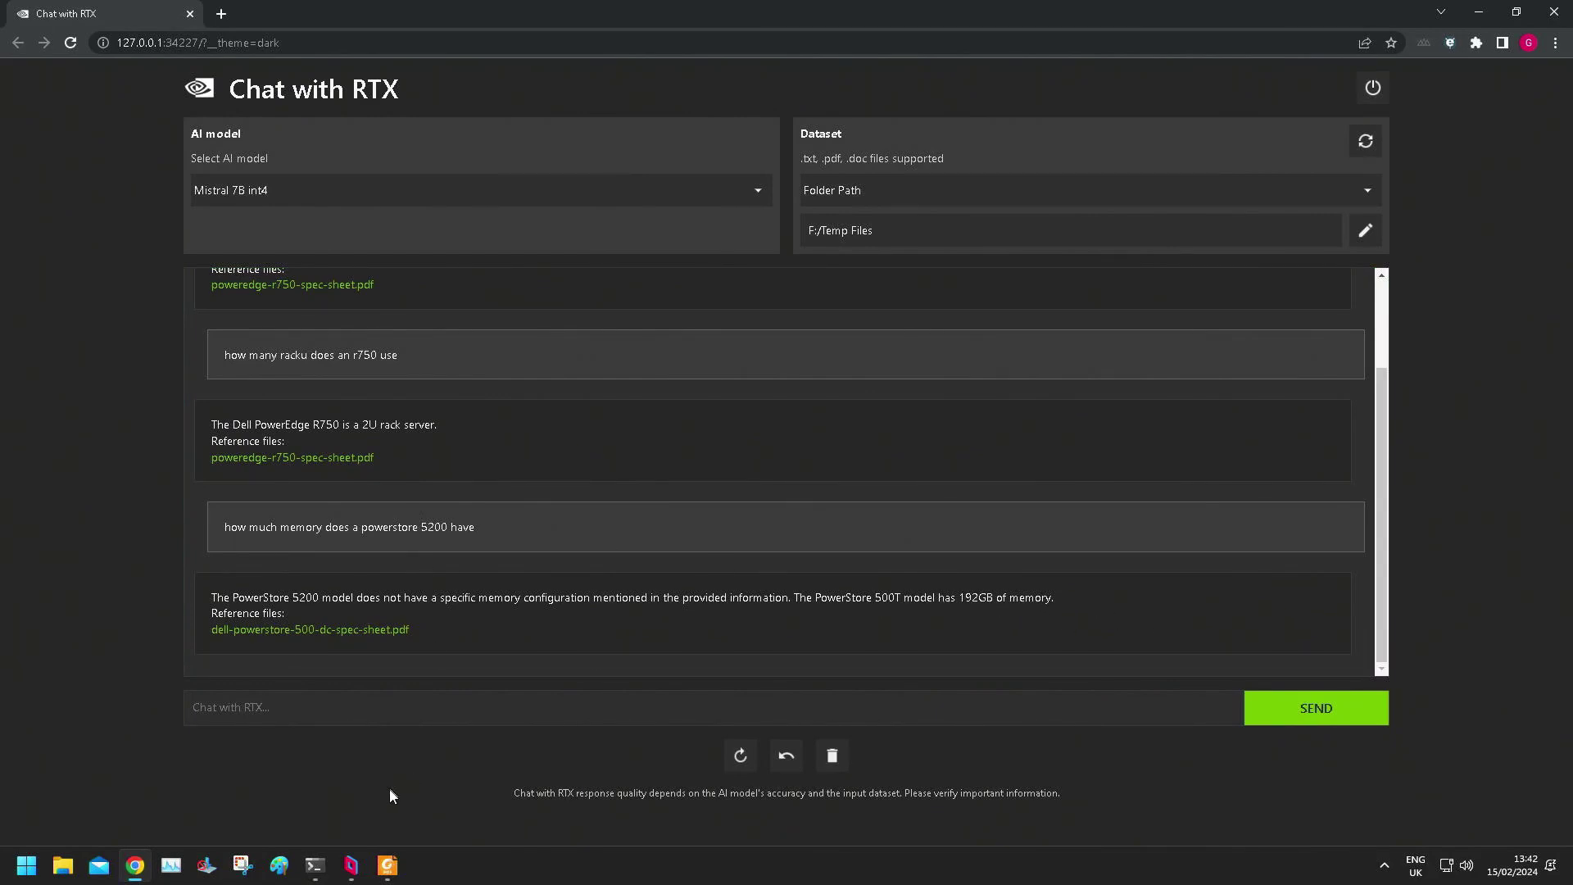
Switch to Foxit PDF Reader and examine the PowerStore spec sheet's 5200 memory row and the footnotes below the per-appliance table.
{"action": "left_click", "coordinate": [388, 865]}
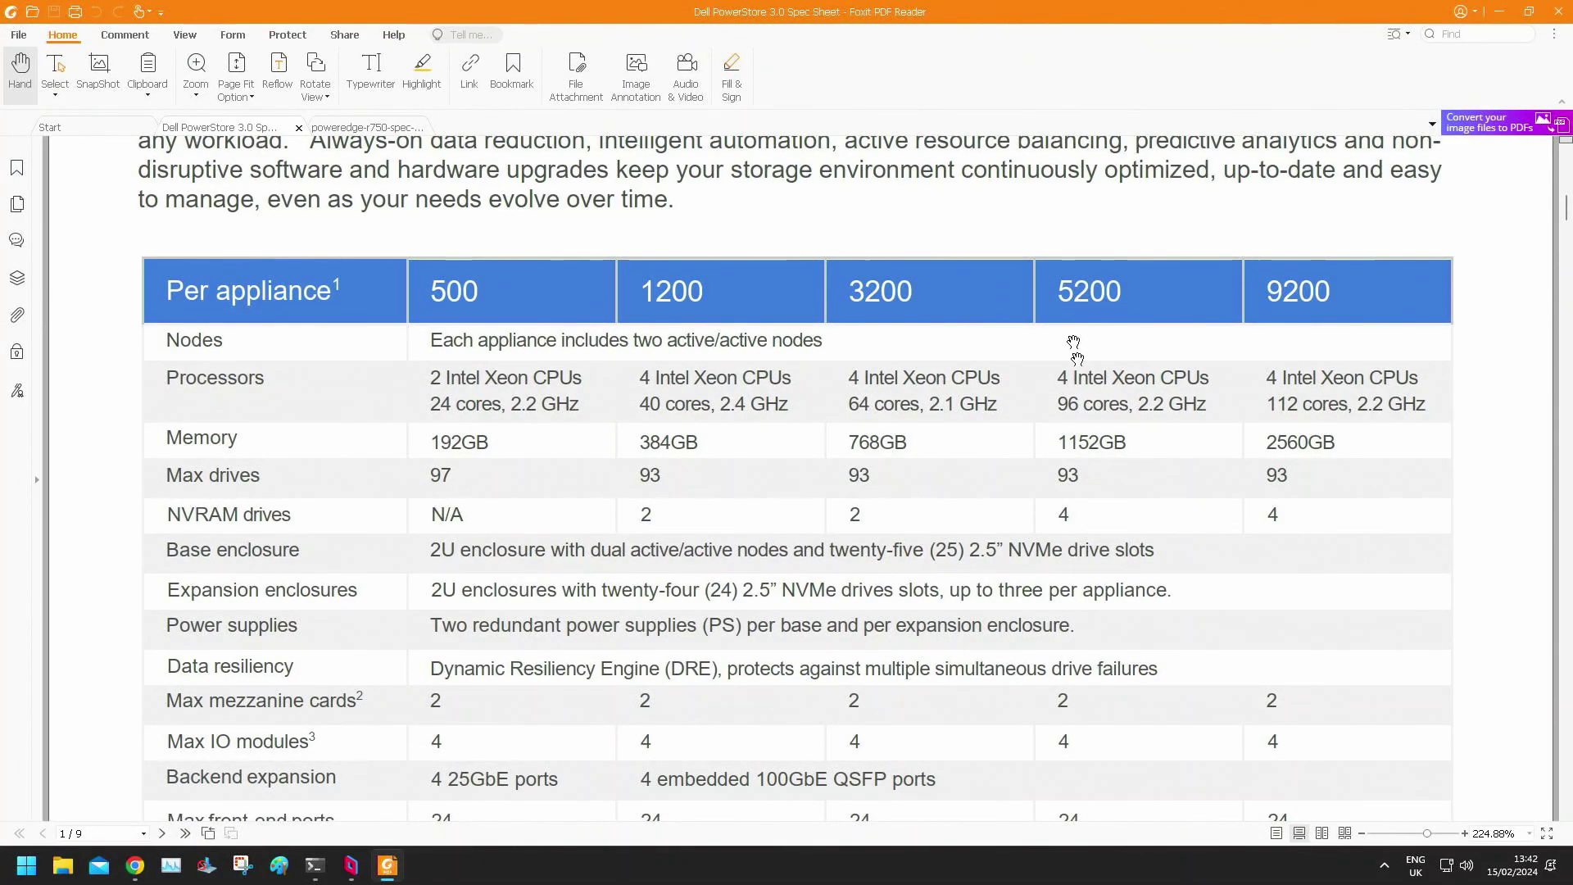
{"action": "scroll", "coordinate": [1143, 315], "scroll_direction": "down", "scroll_amount": 1}
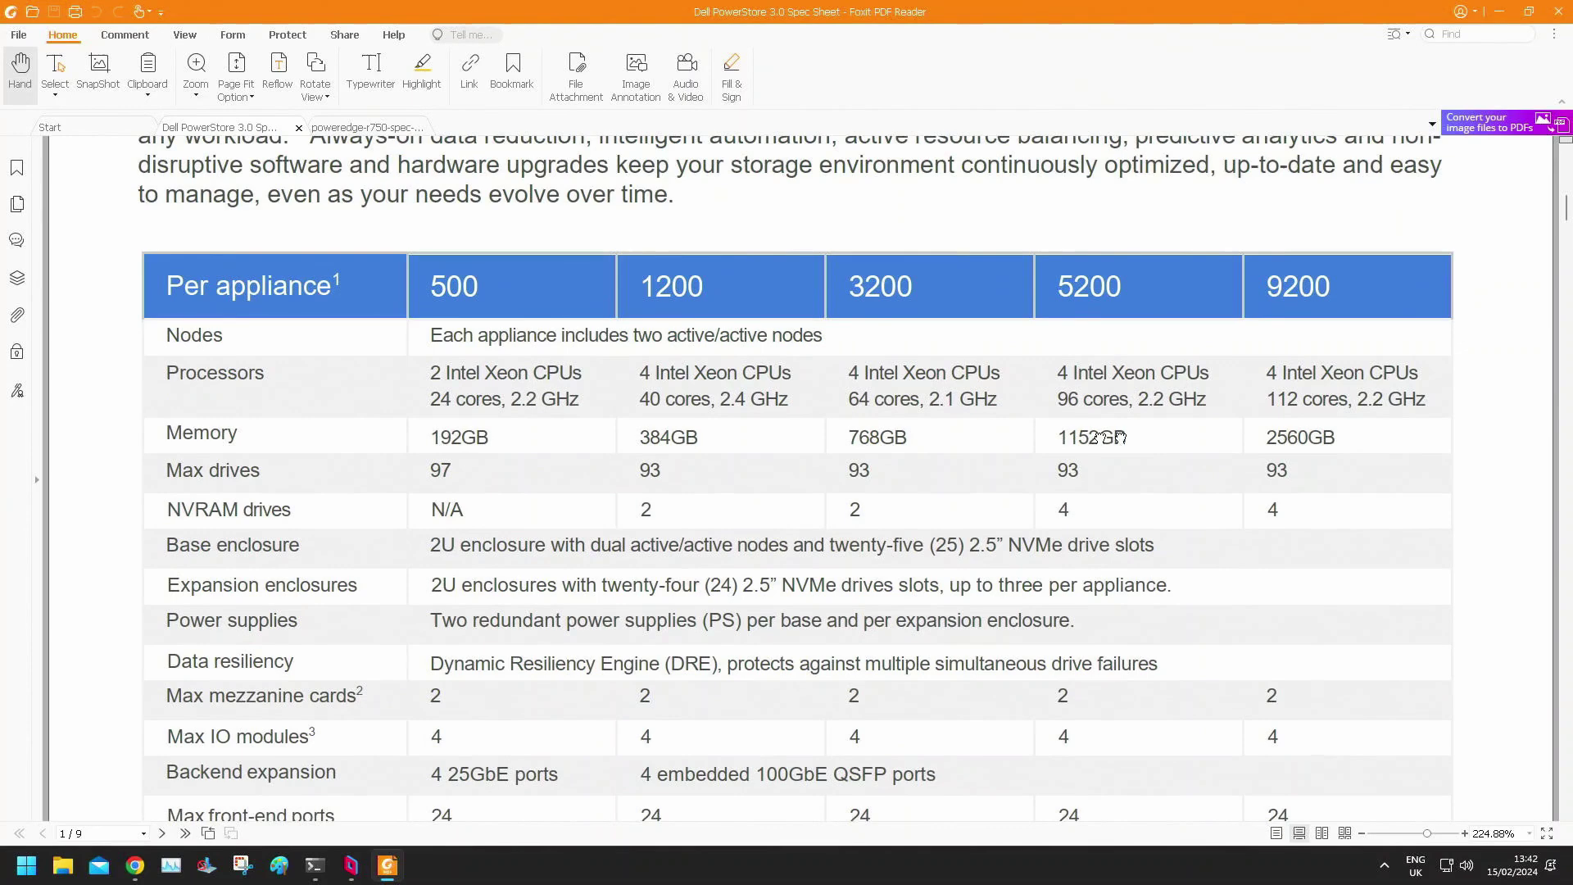
{"action": "scroll", "coordinate": [1142, 299], "scroll_direction": "up", "scroll_amount": 5}
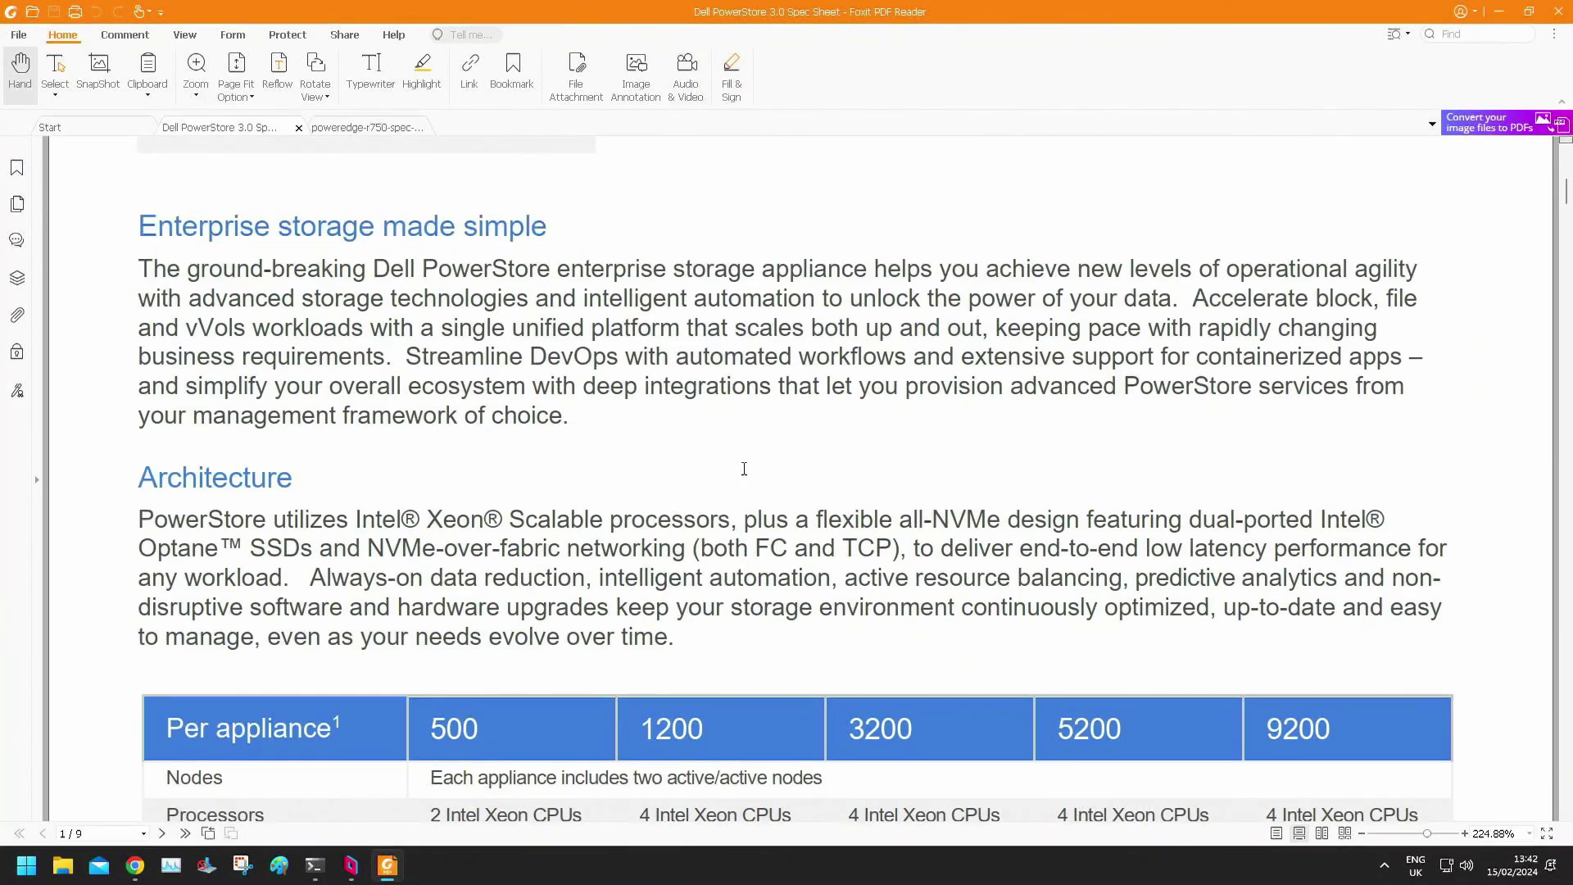
{"action": "scroll", "coordinate": [752, 505], "scroll_direction": "down", "scroll_amount": 20}
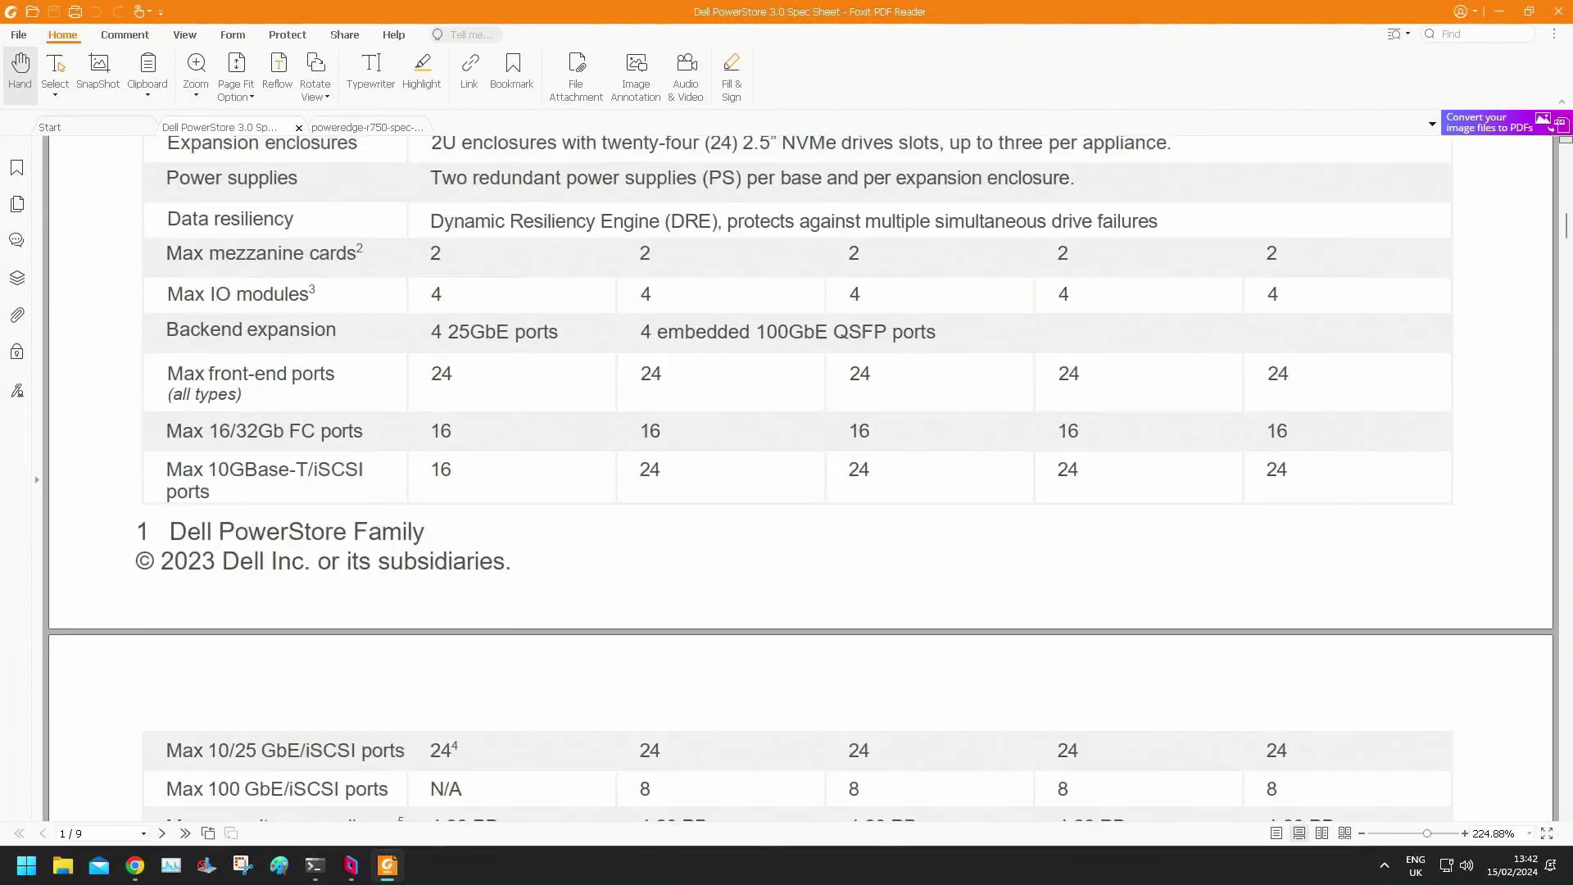
{"action": "scroll", "coordinate": [894, 493], "scroll_direction": "up", "scroll_amount": 1}
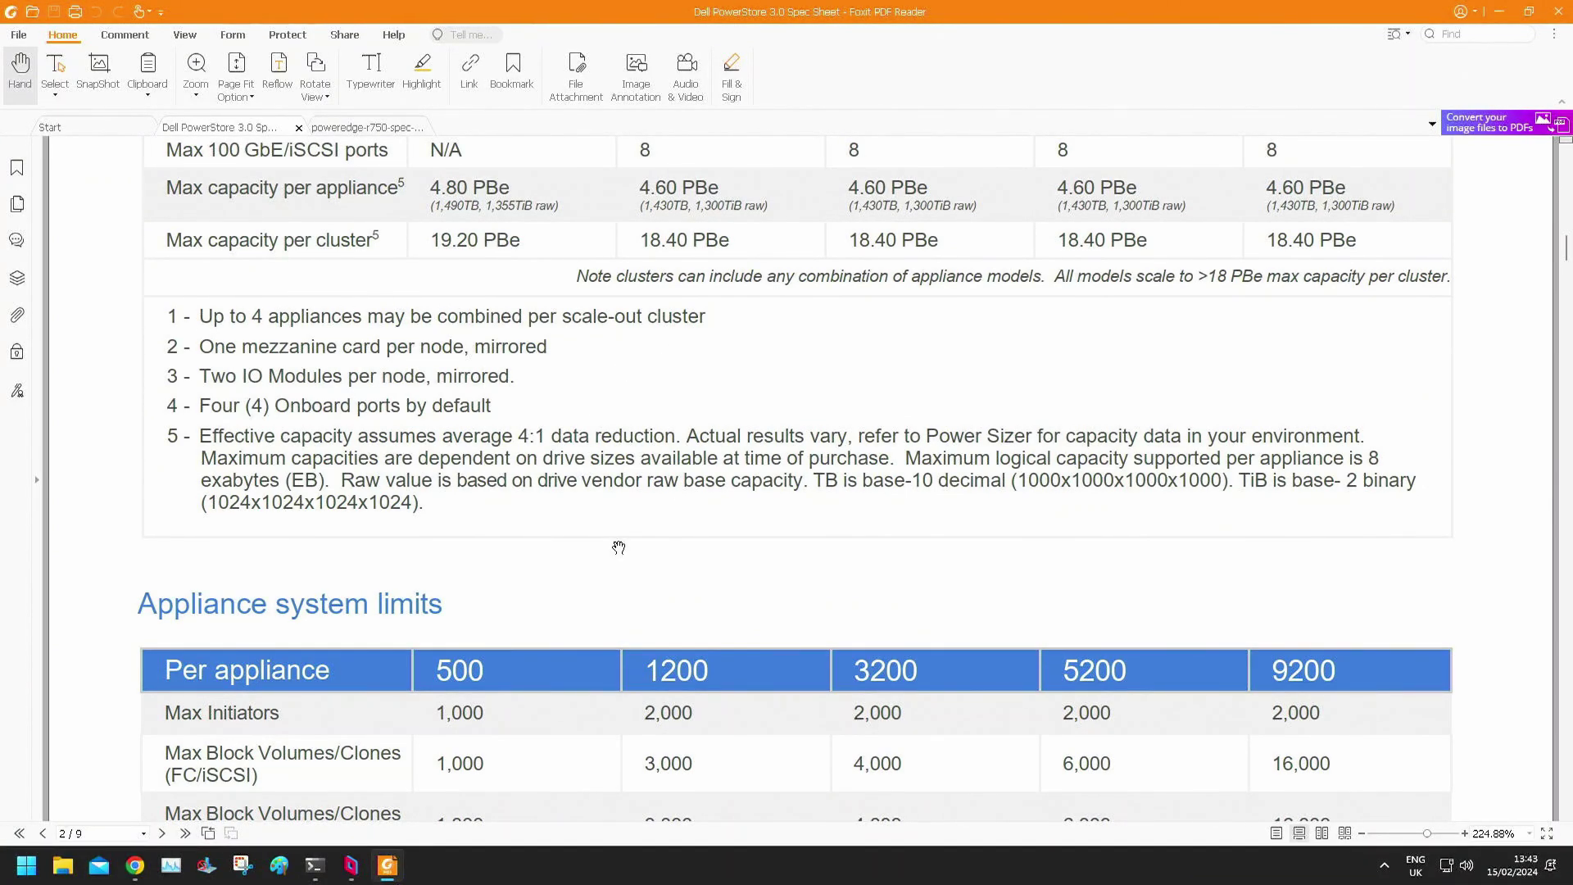
Return to Chat with RTX, ask "how many appliances can be configured in a scale out cluster" and read the key phrase of the reply.
{"action": "left_click", "coordinate": [135, 865]}
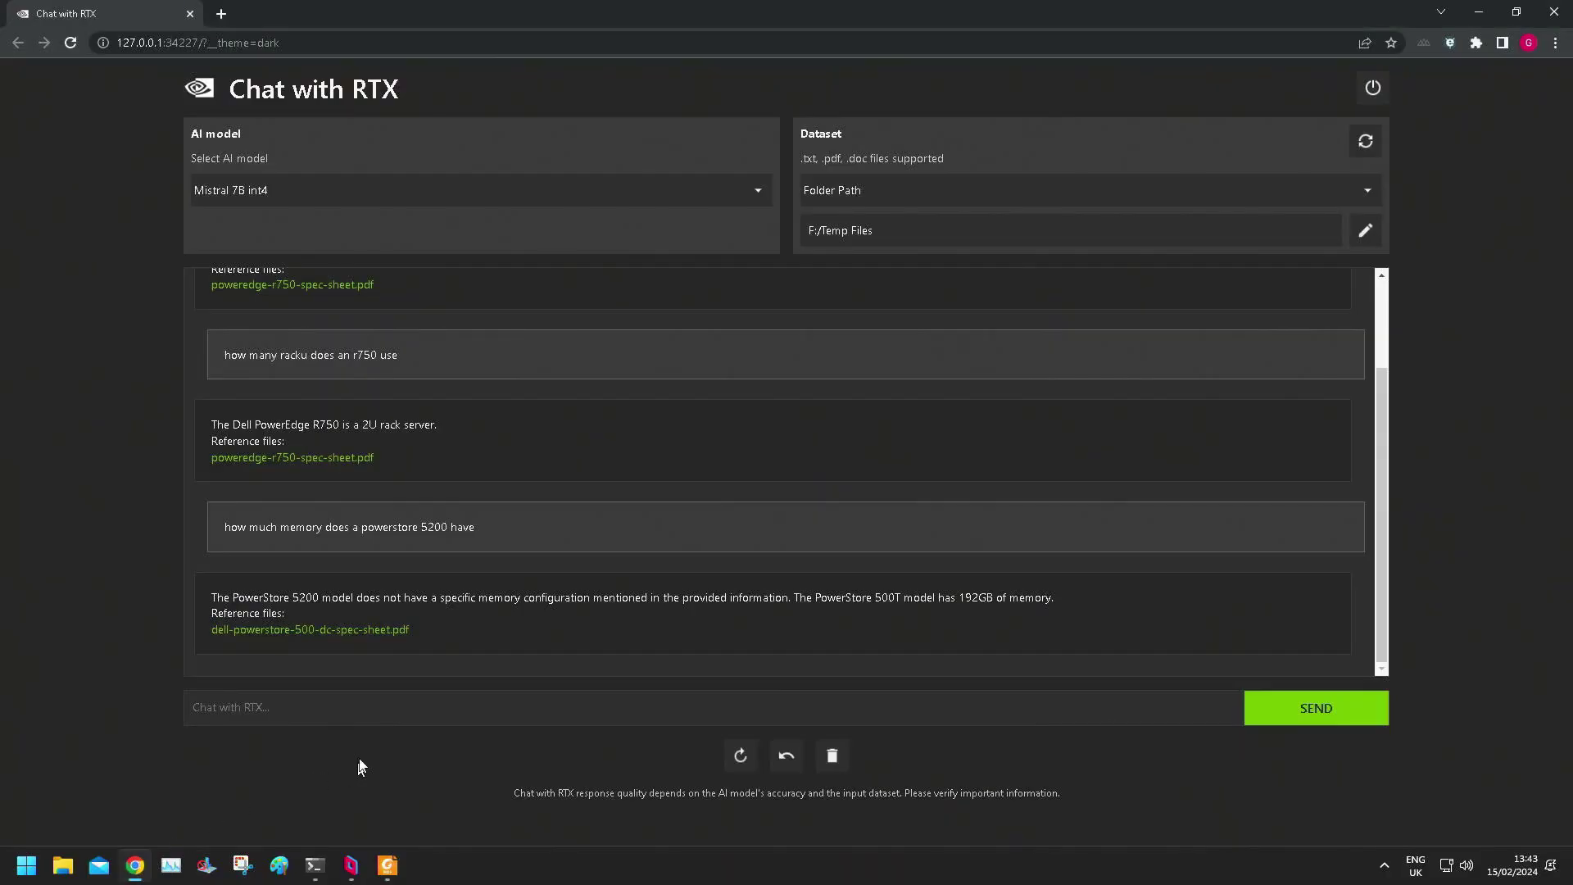
{"action": "type", "text": "how a"}
{"action": "type", "text": "any appliances can be comnfigured i"}
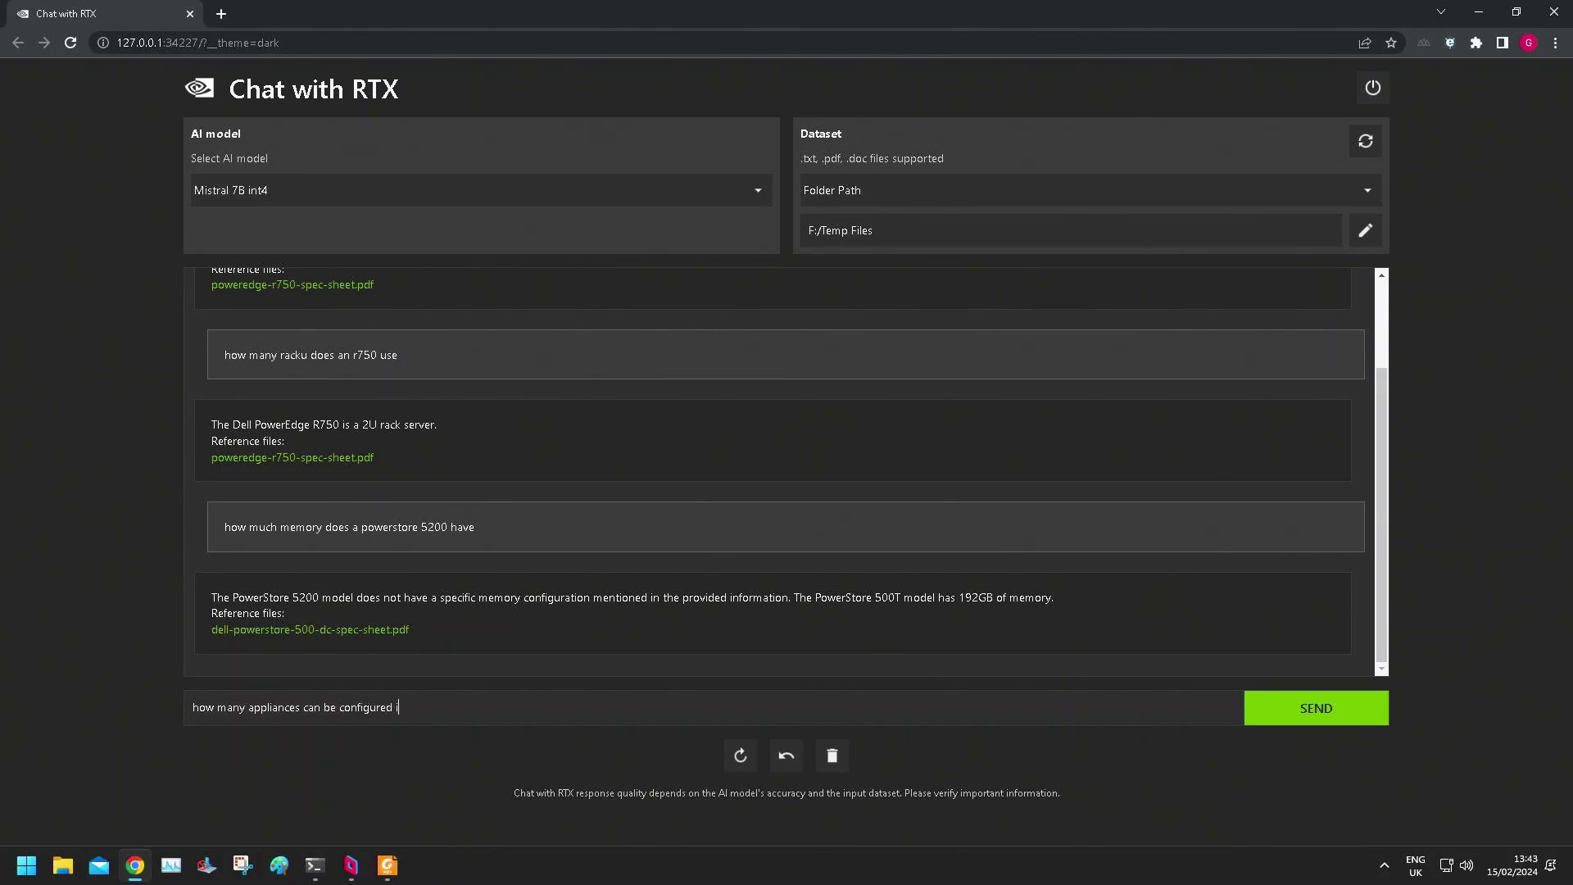
{"action": "type", "text": "n a scale out cluster"}
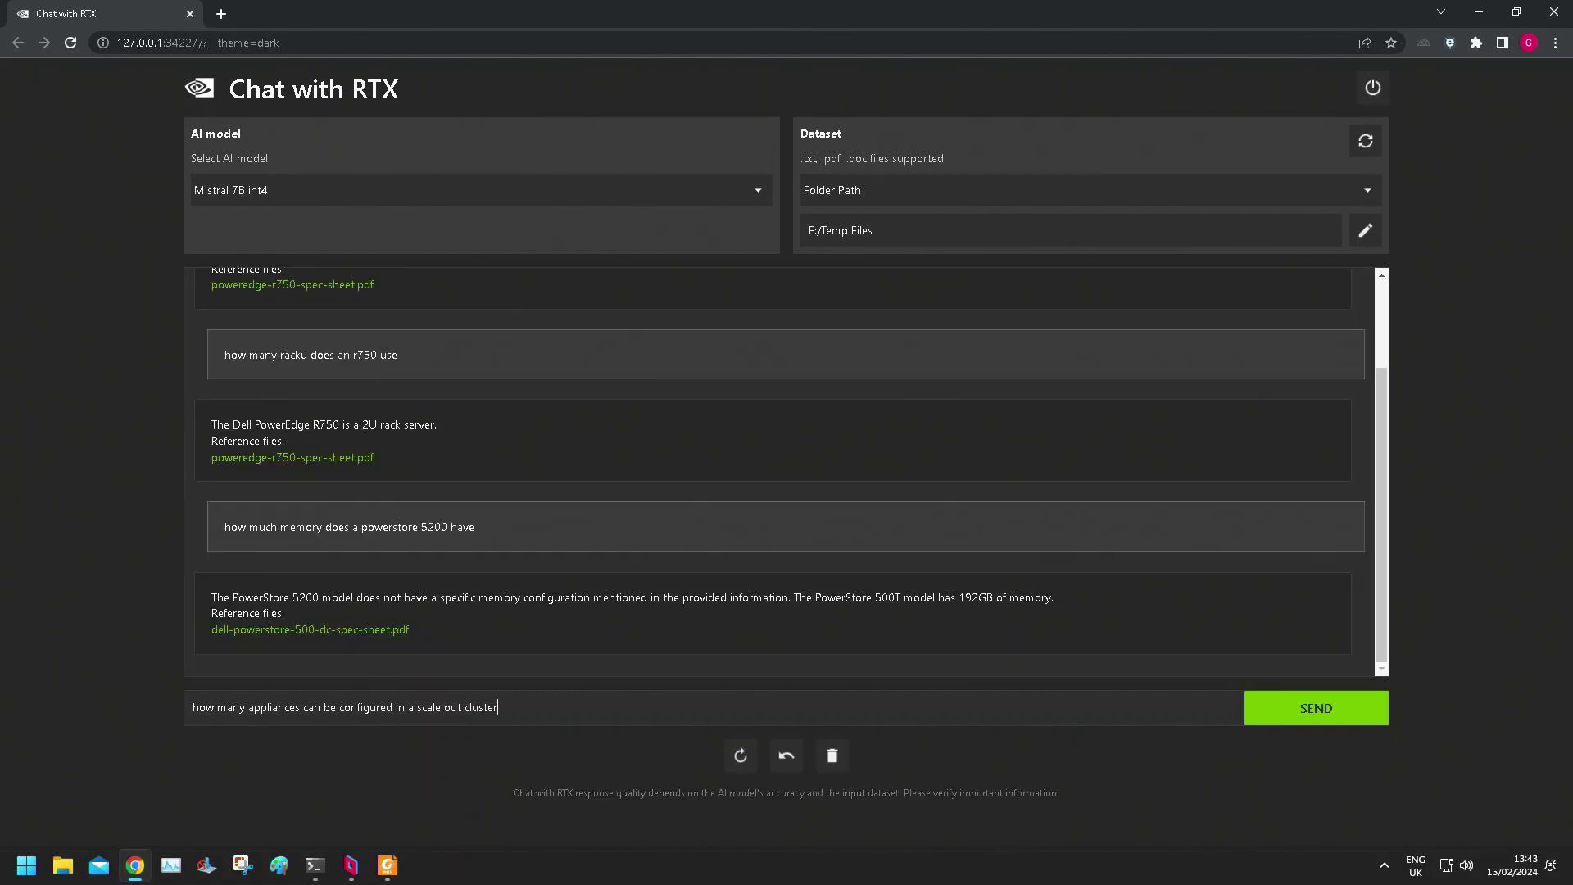
{"action": "key", "text": "Return"}
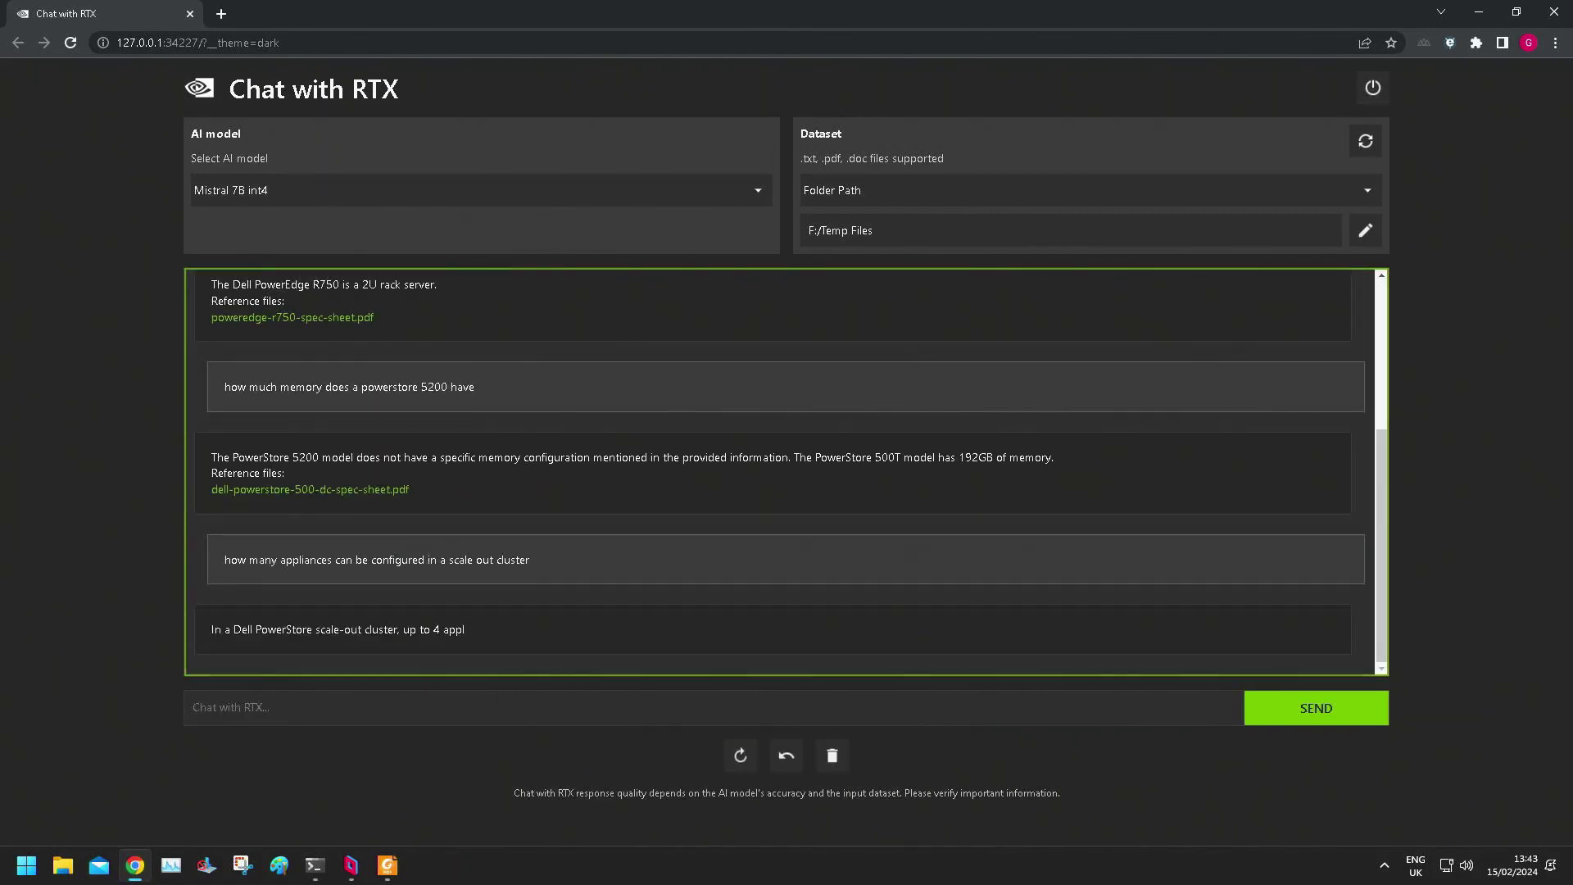
{"action": "left_click_drag", "start_coordinate": [392, 606], "coordinate": [527, 604]}
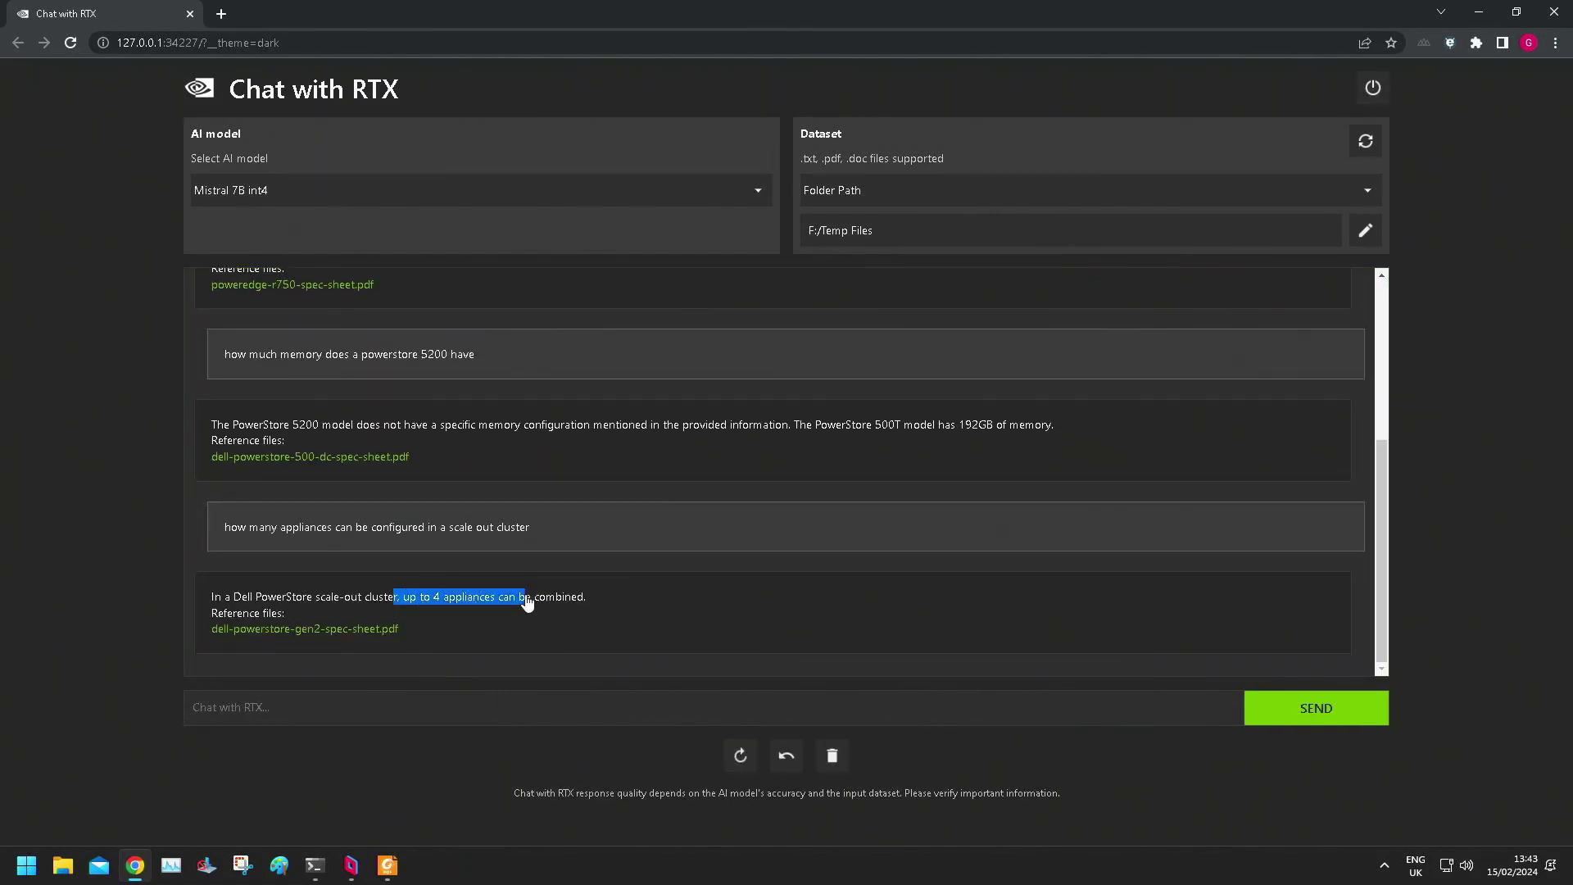
{"action": "left_click", "coordinate": [602, 708]}
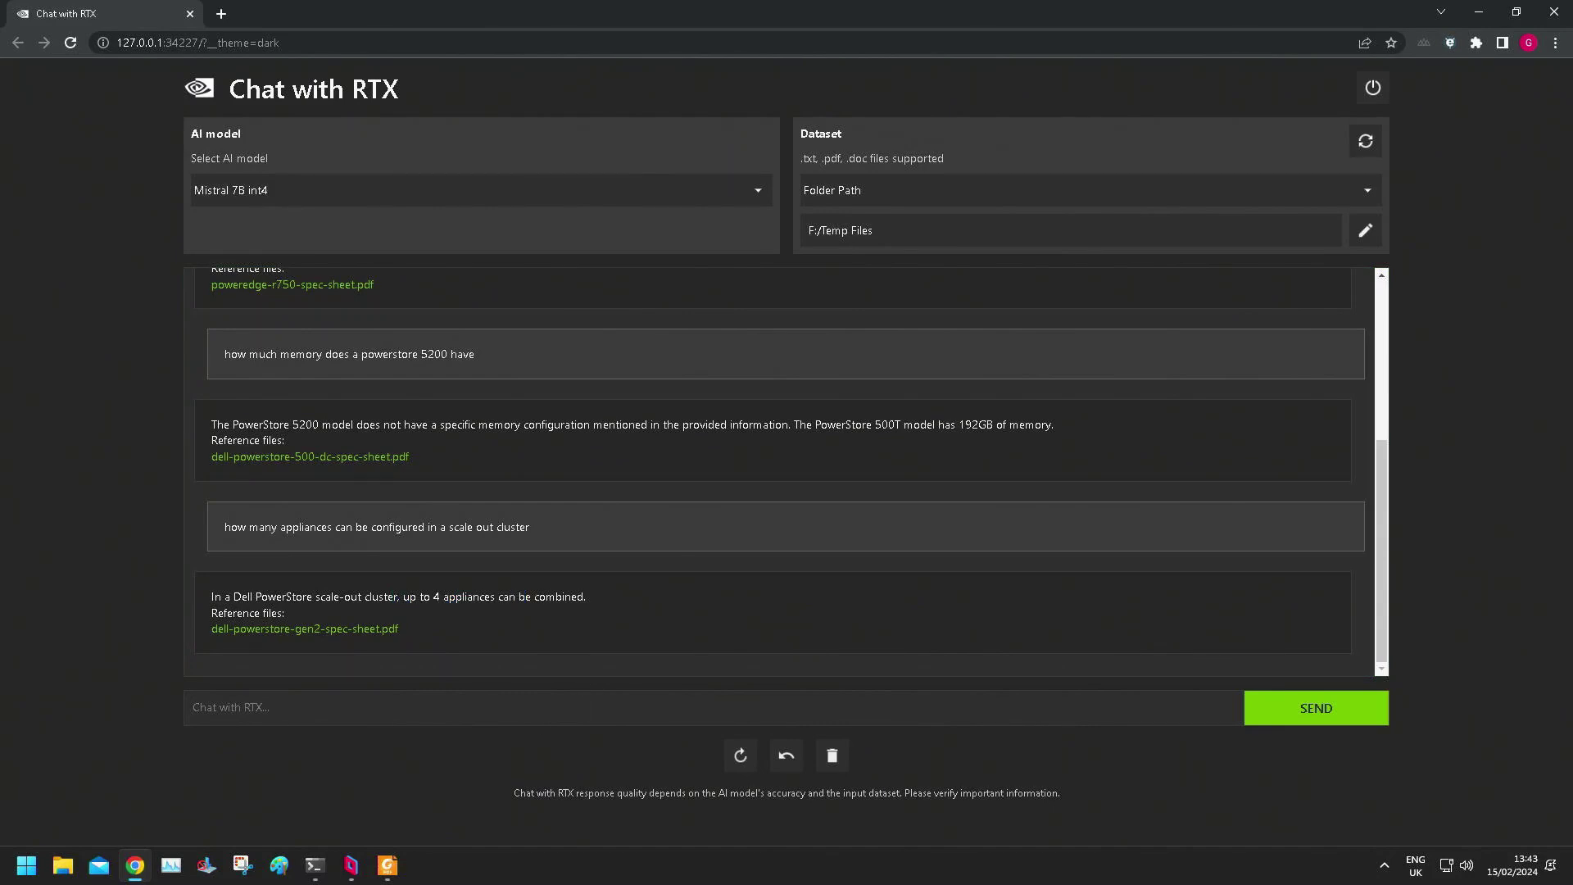
Open Test1.txt from the Temp Files folder in File Explorer and read its text.
{"action": "left_click", "coordinate": [63, 865]}
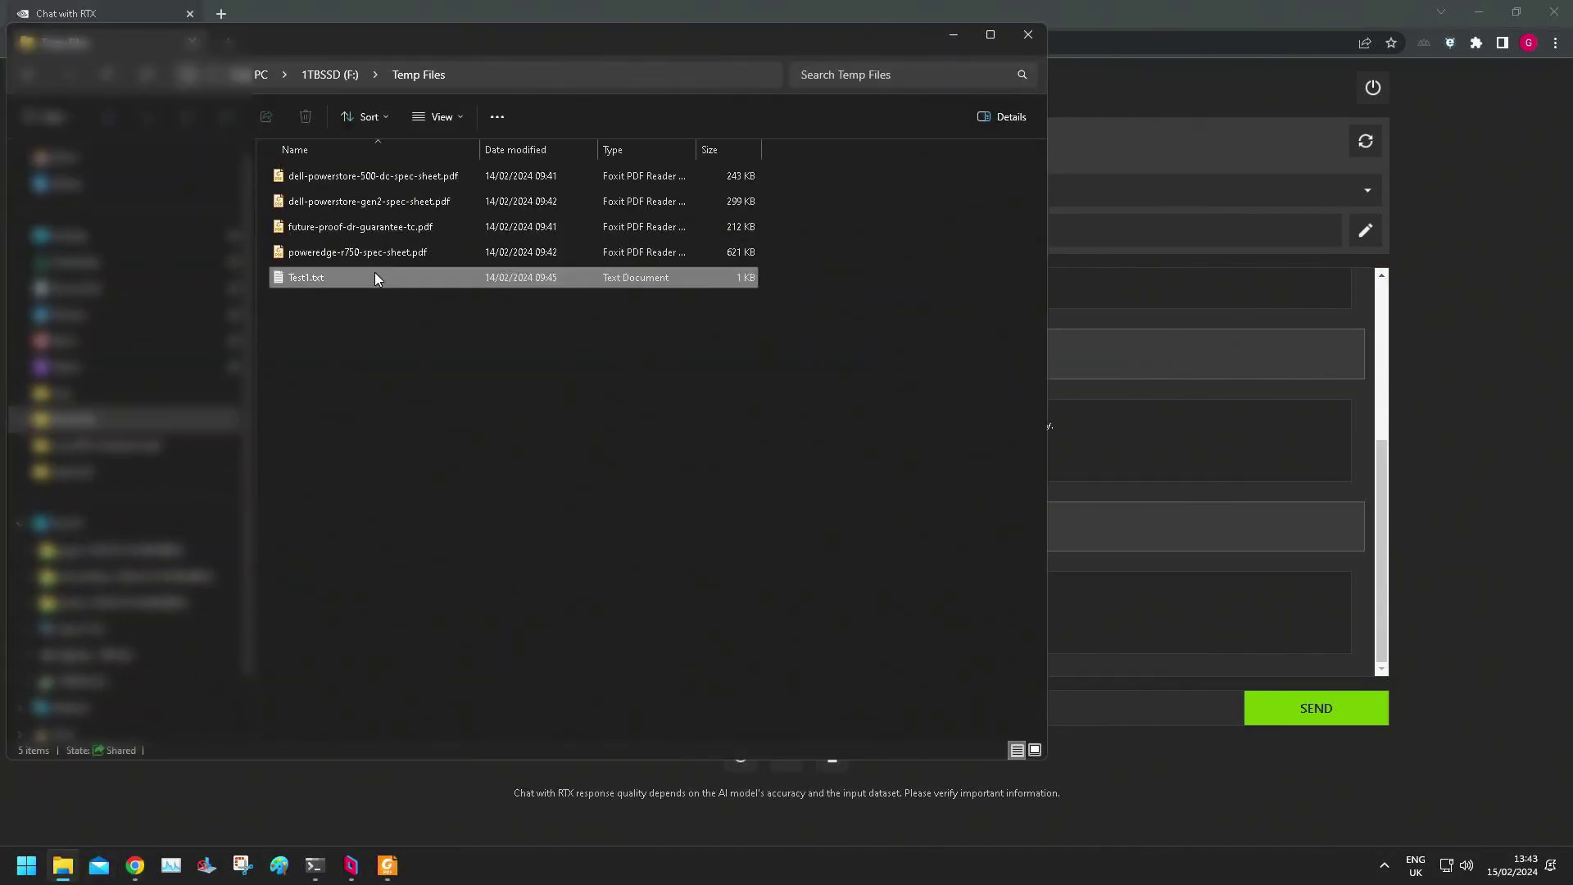
{"action": "double_click", "coordinate": [312, 277]}
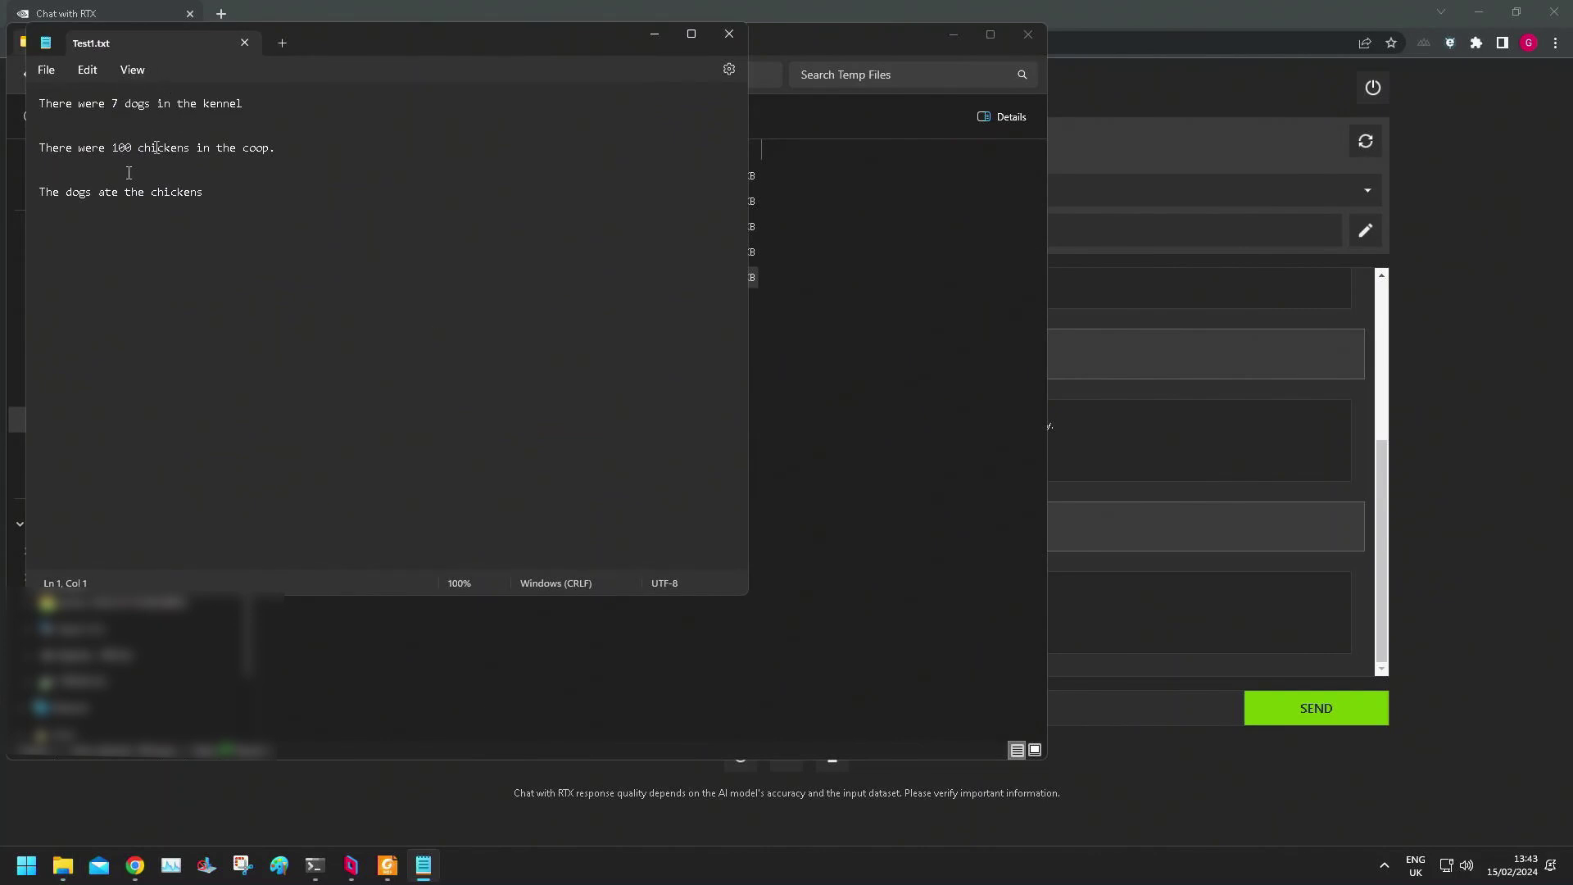
{"action": "left_click", "coordinate": [953, 34]}
Return to Chat with RTX and ask "how many dogs are there".
{"action": "left_click", "coordinate": [500, 707]}
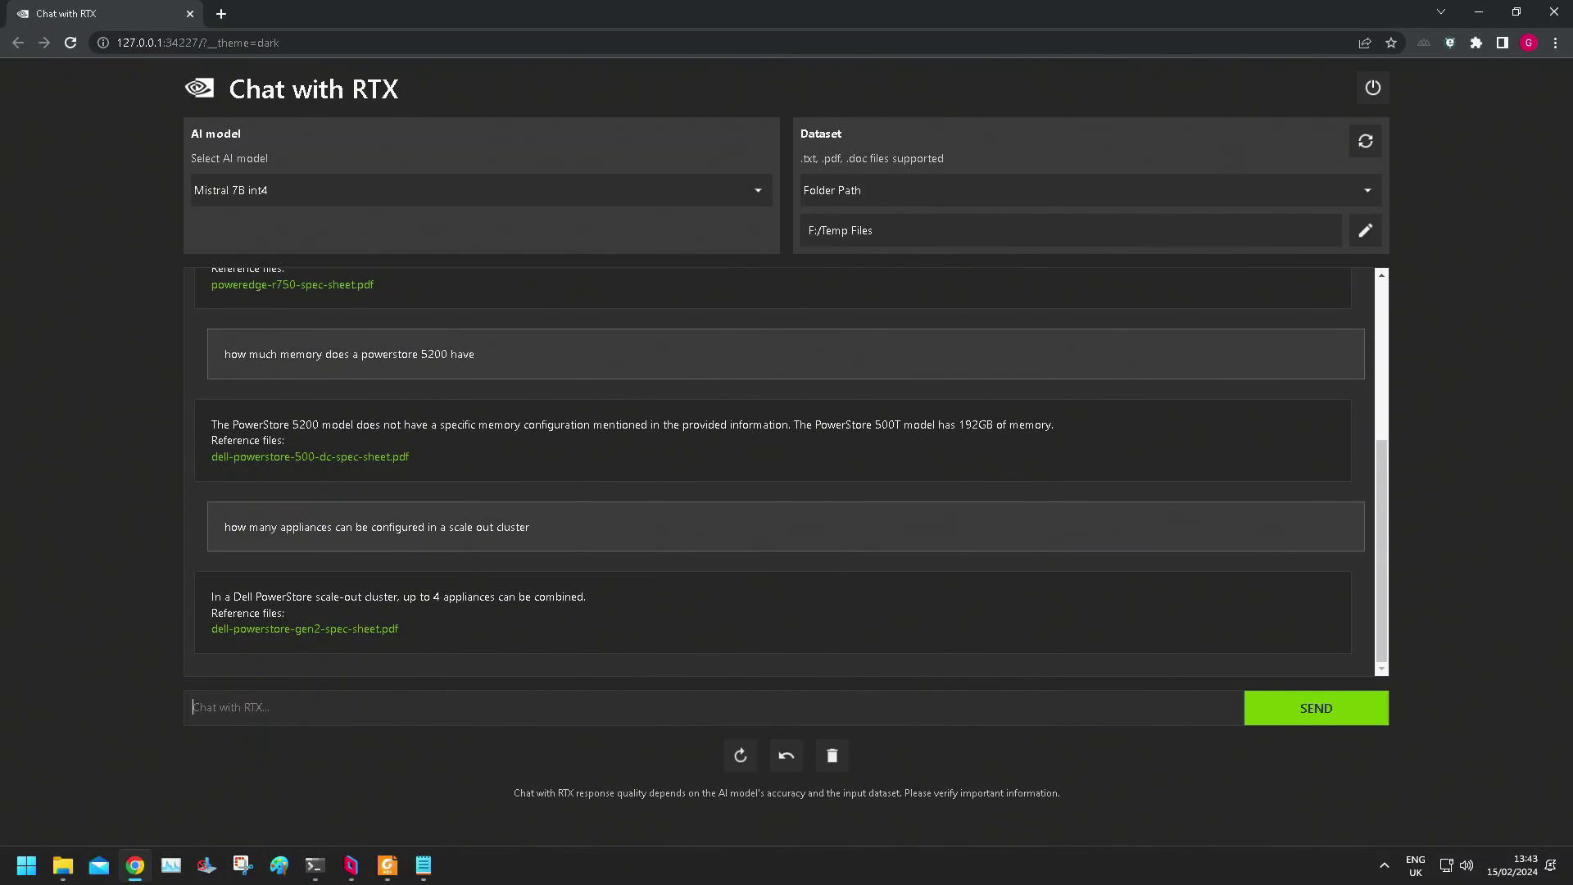
{"action": "type", "text": "how many dogs are there"}
{"action": "key", "text": "Return"}
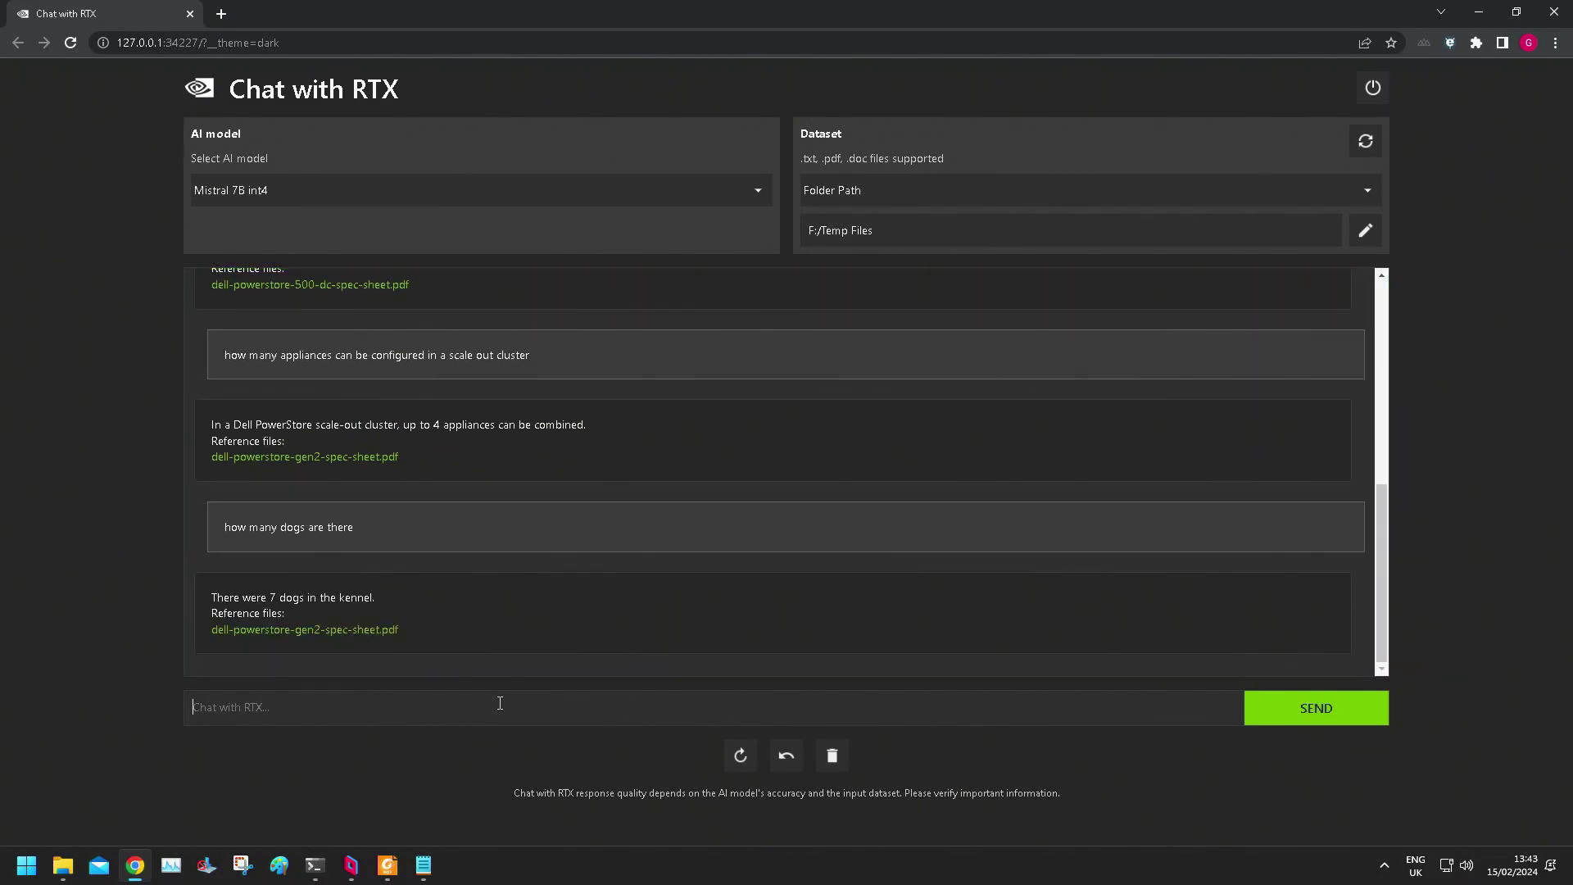
Ask the chatbot "how many chickens", followed by the more specific question "how many chickens in the coop".
{"action": "type", "text": "how mna"}
{"action": "type", "text": "chickens"}
{"action": "key", "text": "Return"}
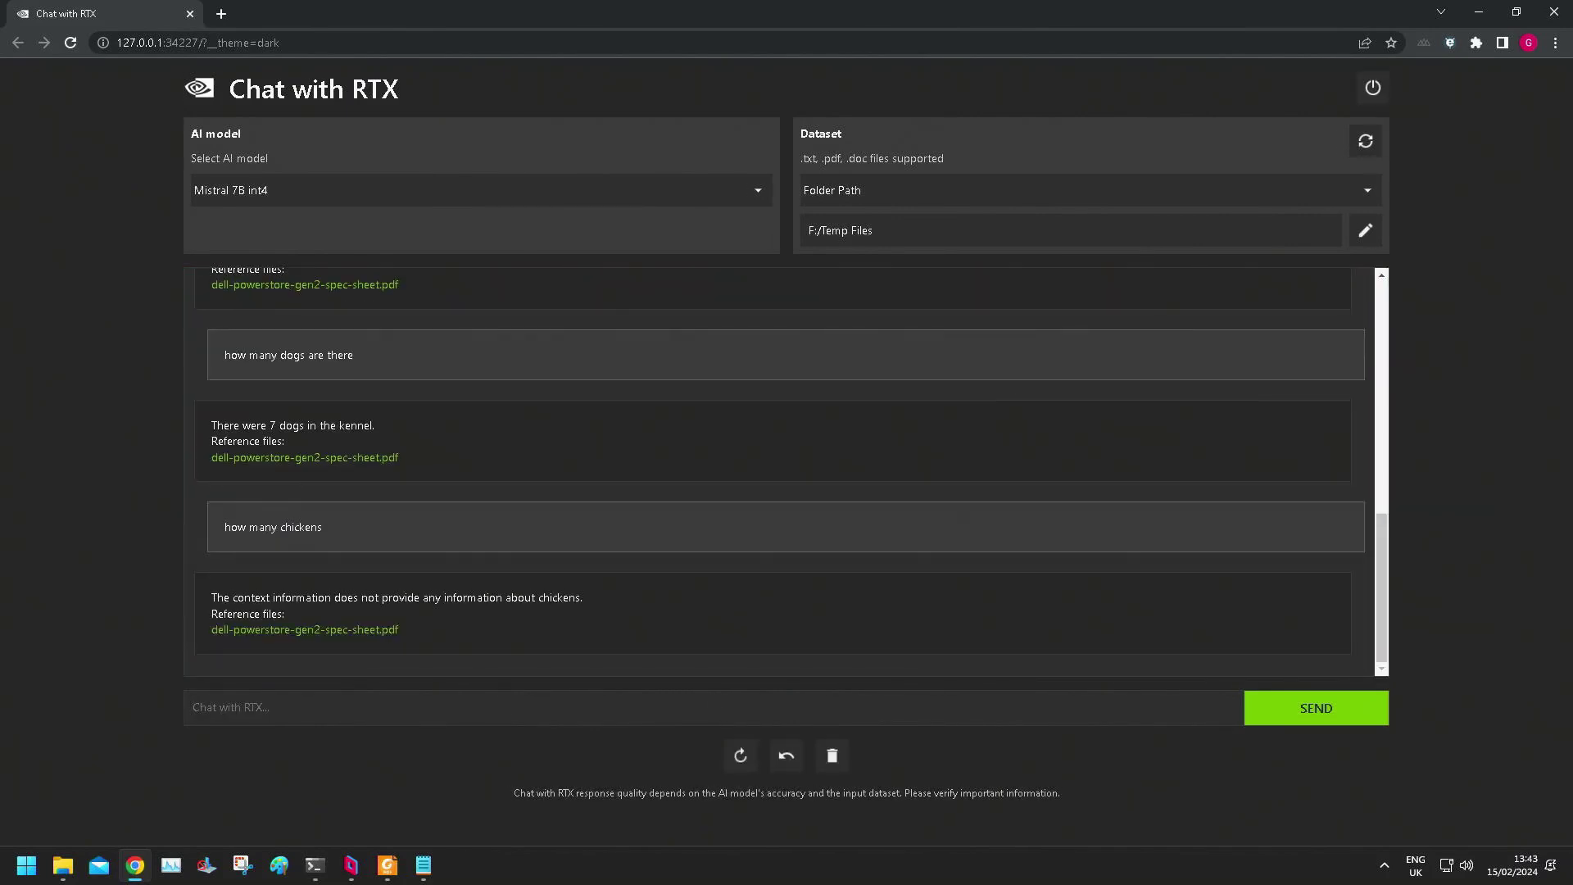
{"action": "type", "text": "how many chickens in the coop"}
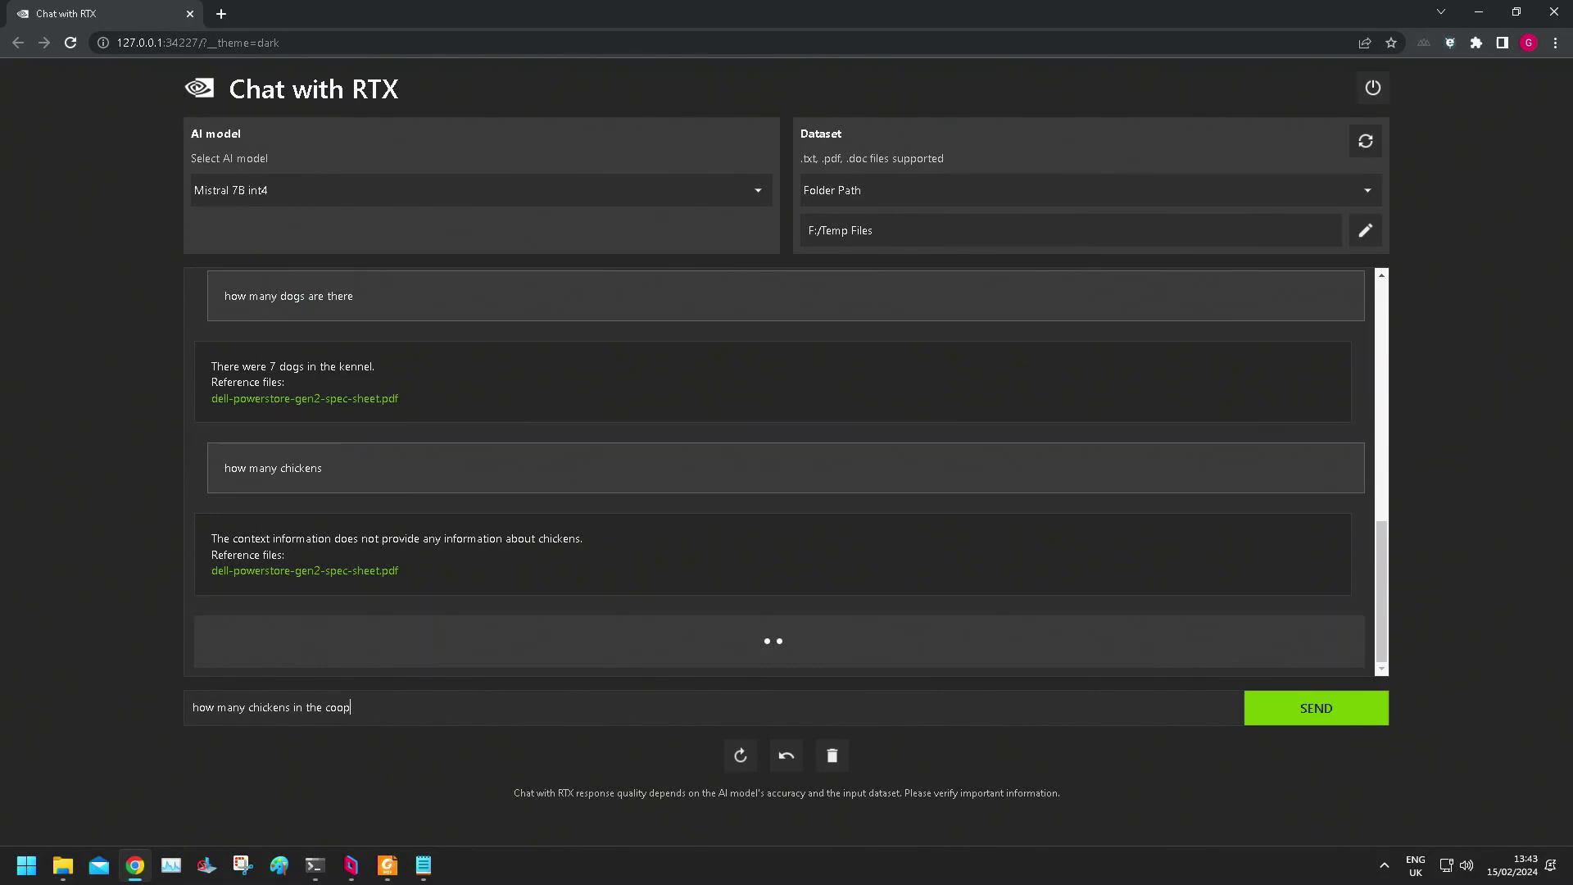
{"action": "key", "text": "Return"}
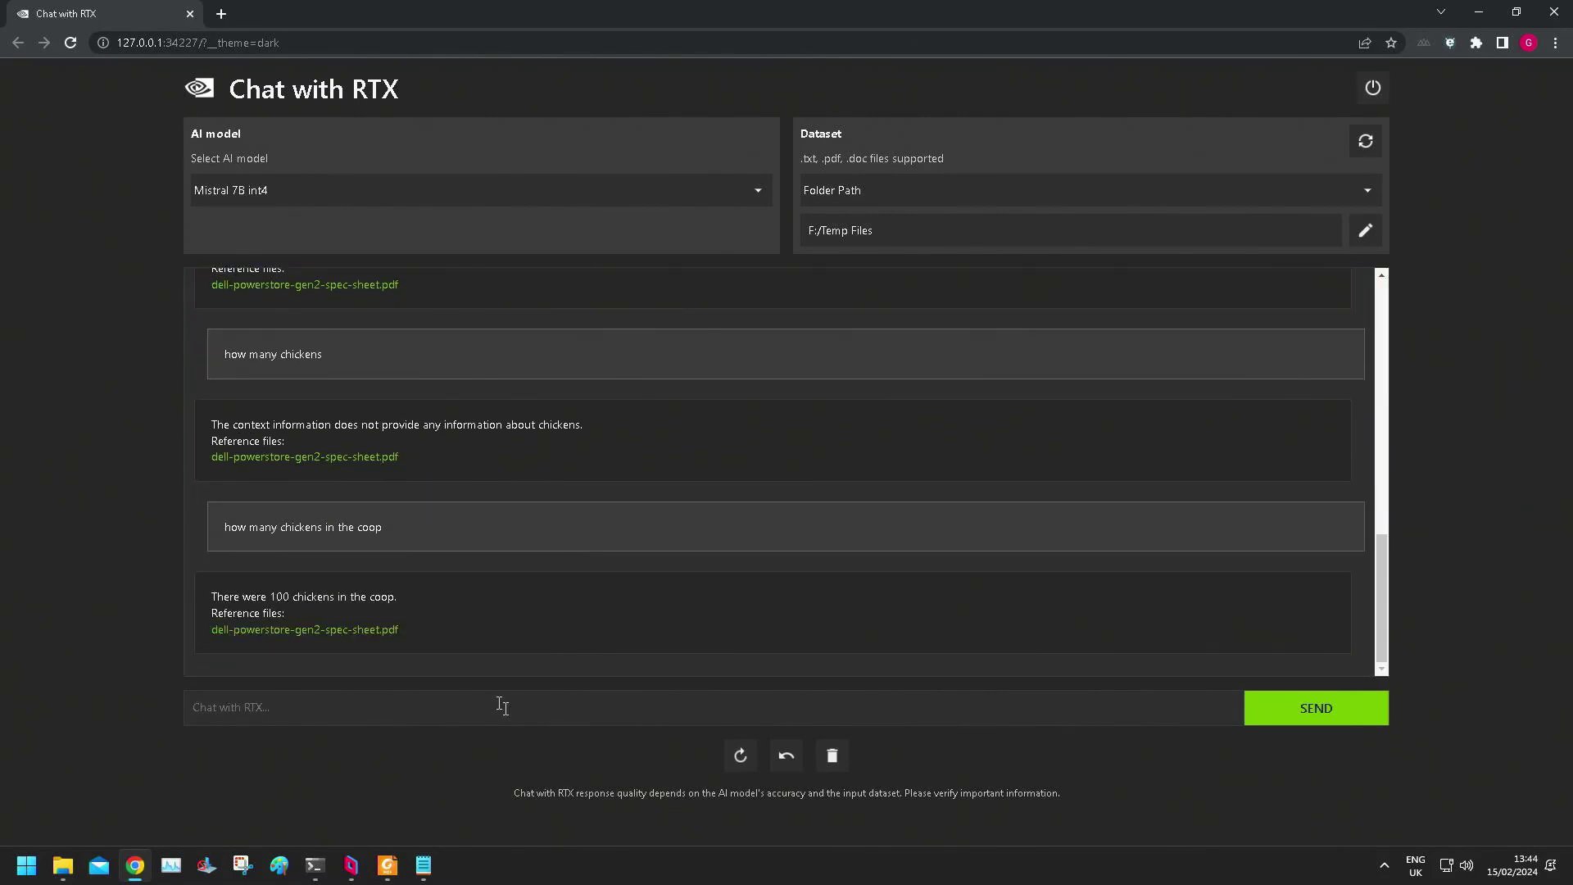
Ask the chatbot "what happened to the chickens", followed by "what ate the chickens".
{"action": "type", "text": "what happened to the chickens"}
{"action": "key", "text": "Return"}
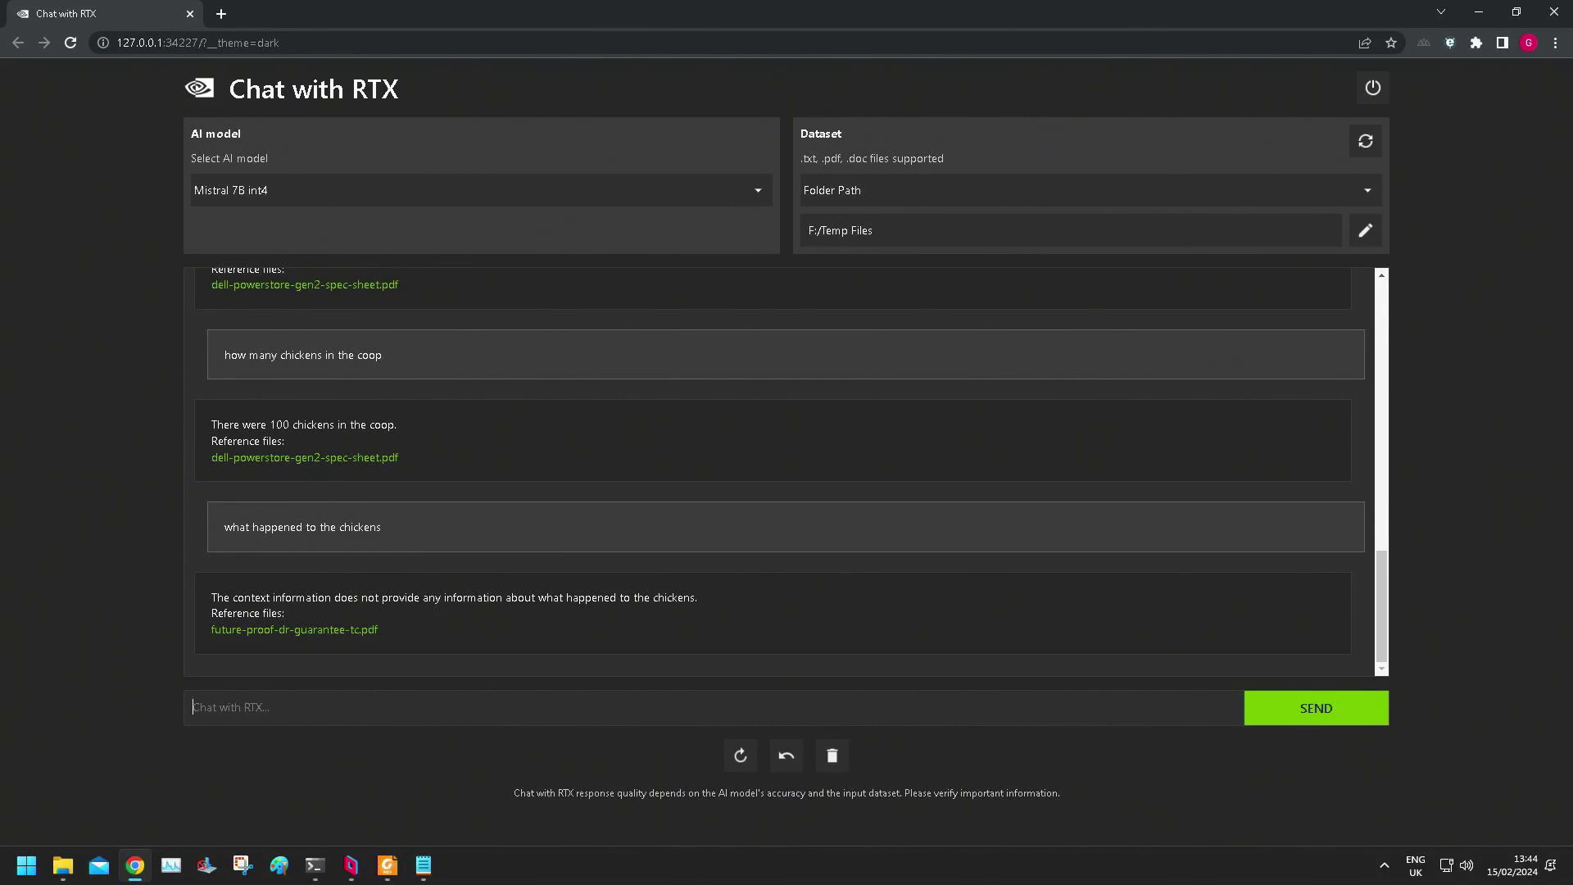
{"action": "type", "text": "what ate the chickens"}
{"action": "key", "text": "Return"}
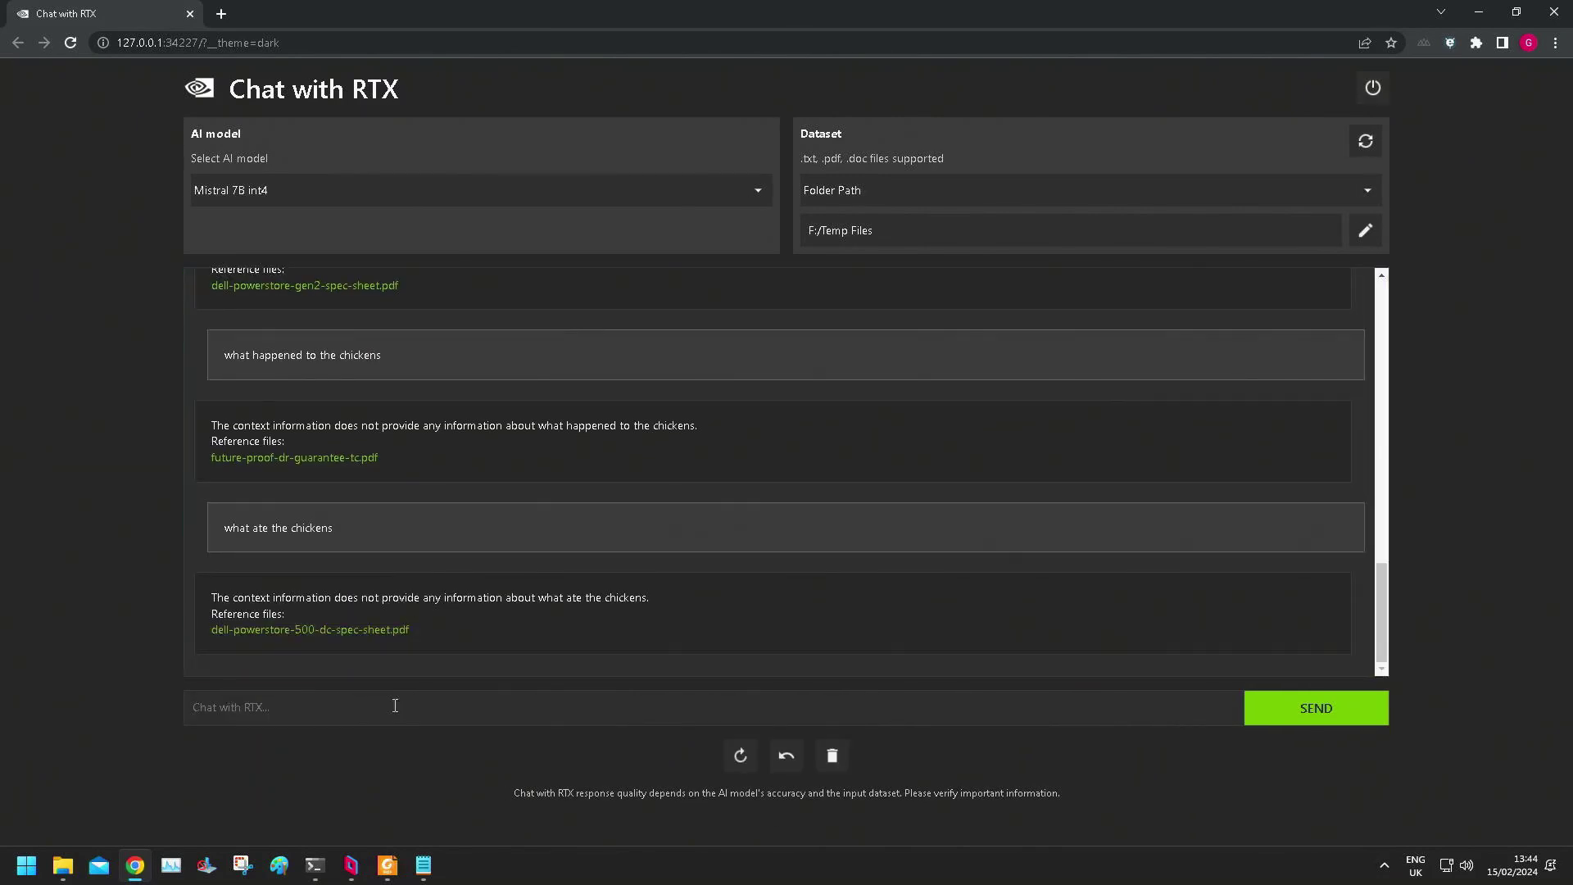
Ask the chatbot "what did the dogs do" and check which AI models are available for selection.
{"action": "type", "text": "what did the dogs do"}
{"action": "key", "text": "Return"}
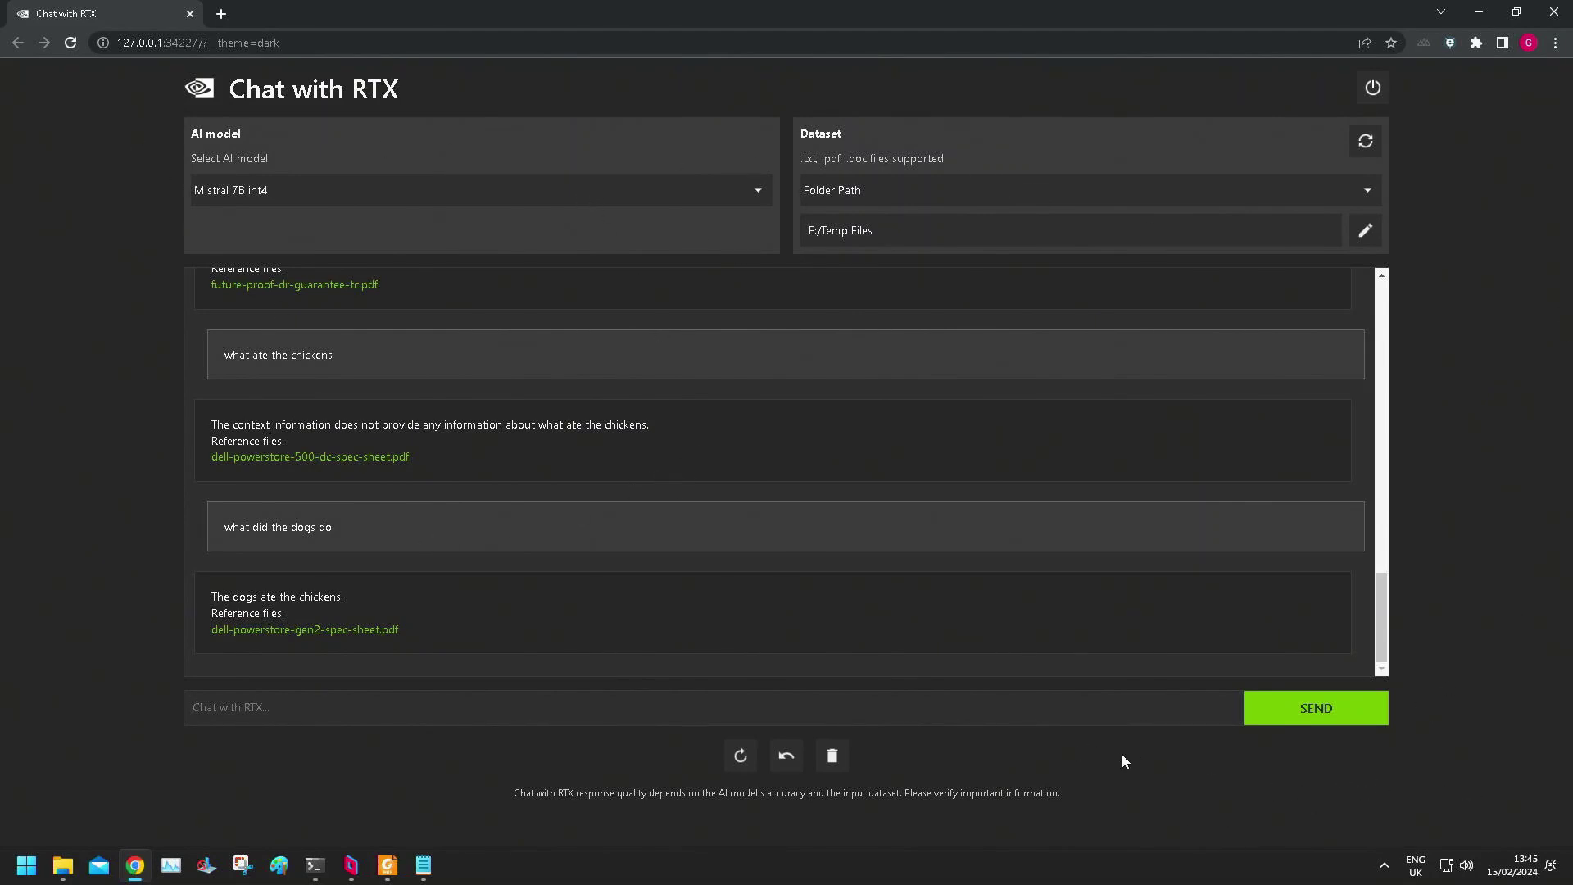
{"action": "left_click", "coordinate": [605, 194]}
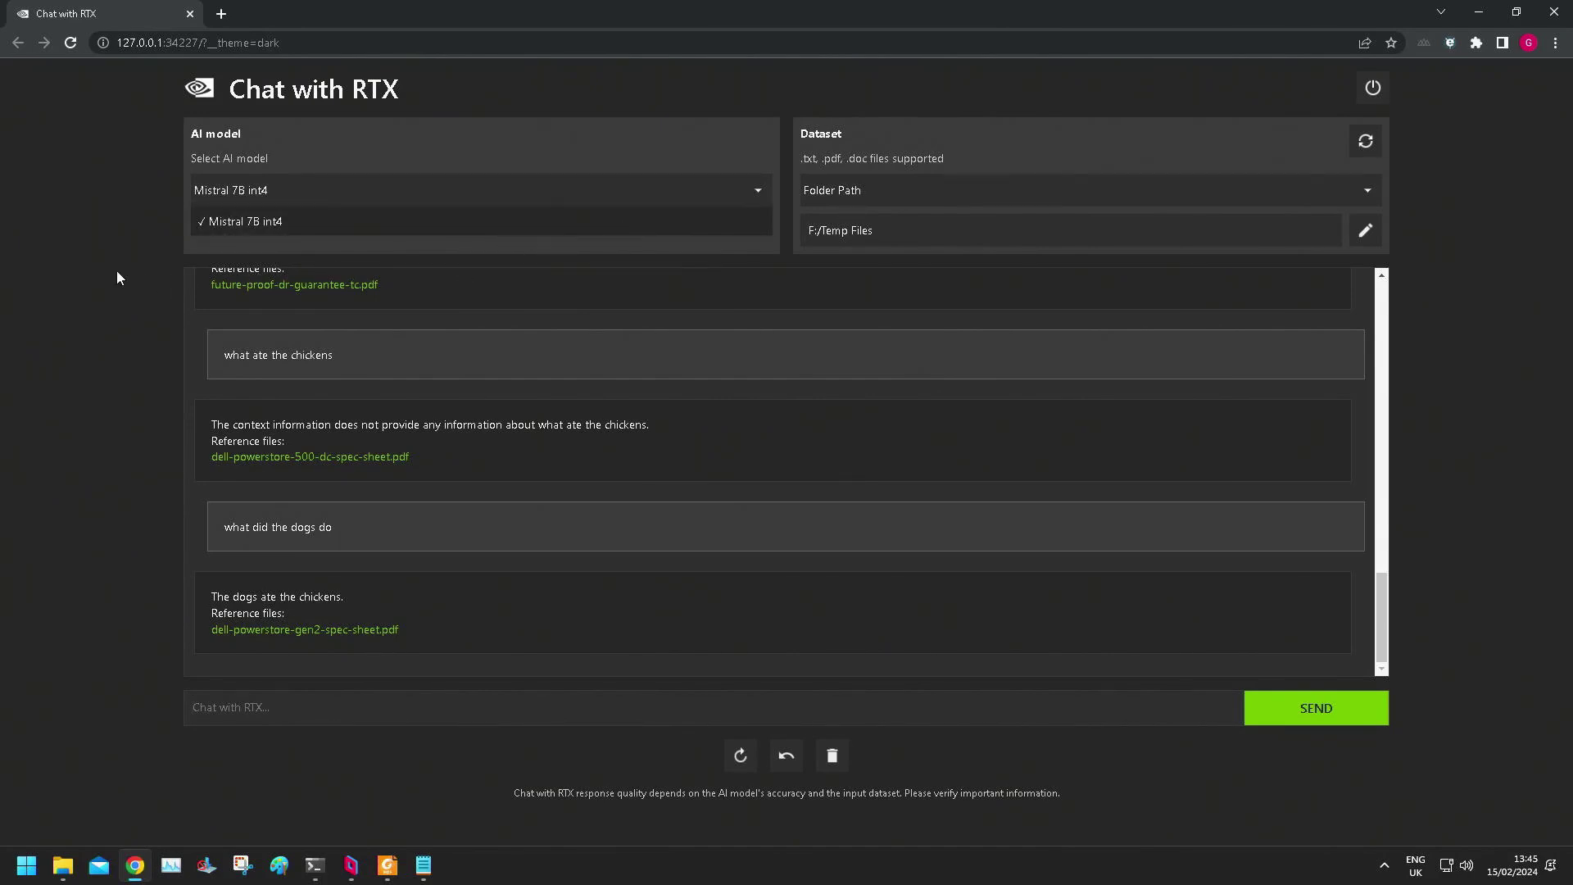
{"action": "left_click", "coordinate": [117, 272]}
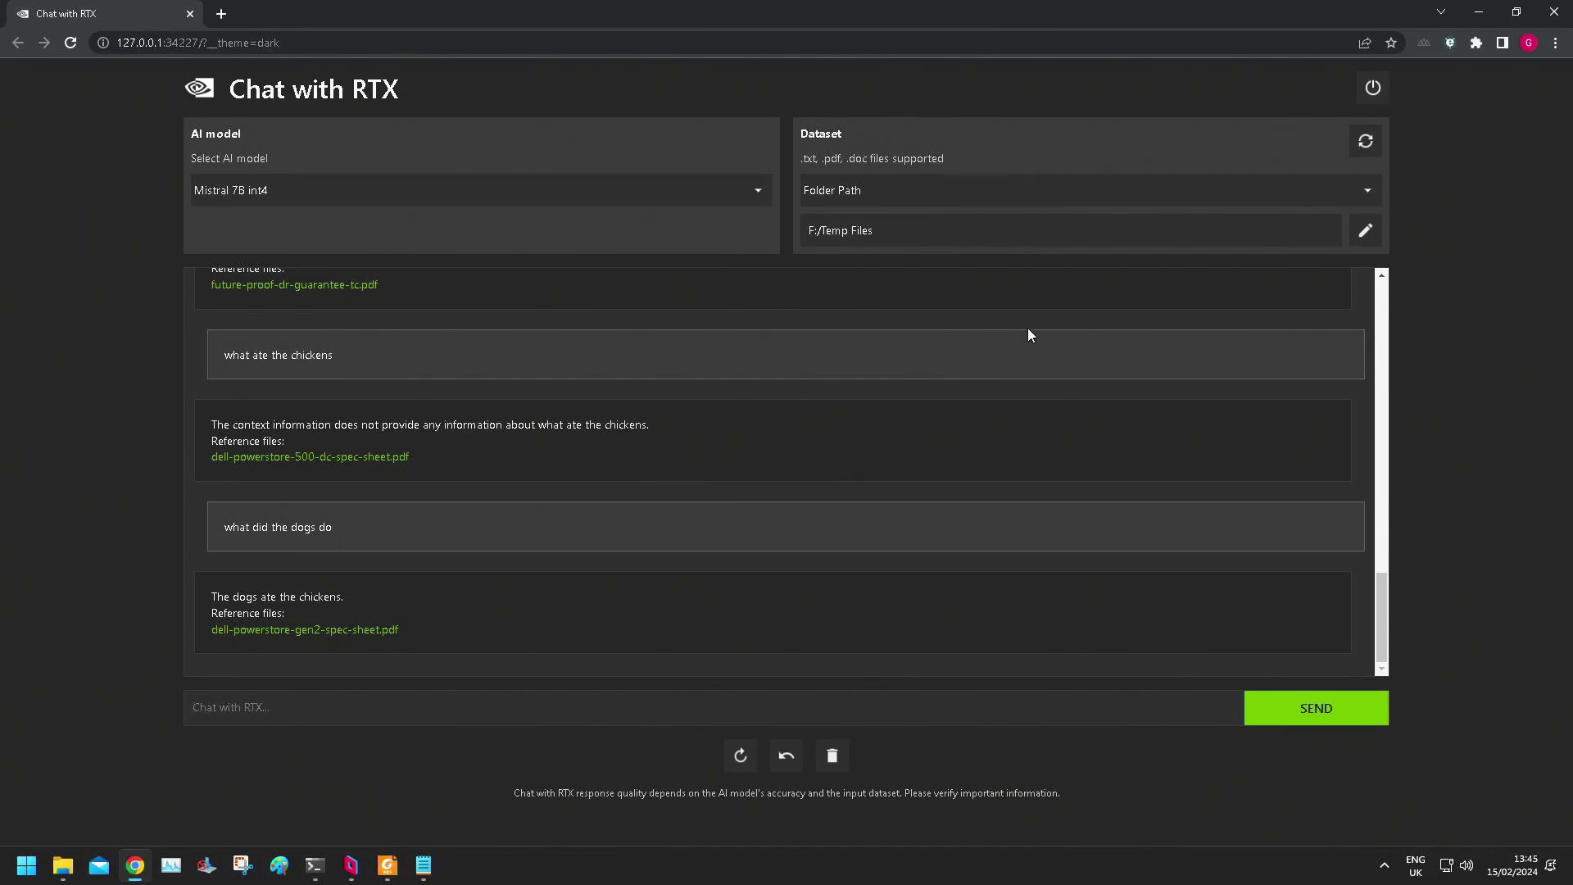